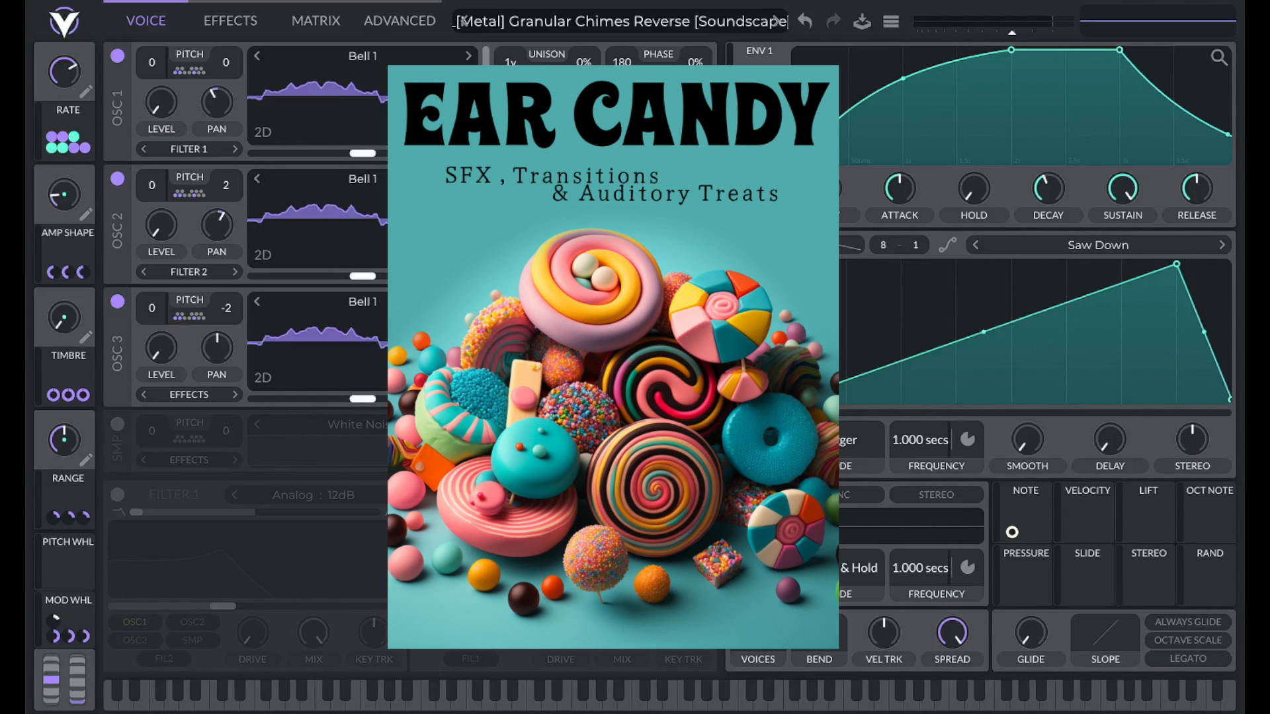
Open the preset browser and scroll through the Ear Candy bank's preset list.
{"action": "left_click", "coordinate": [461, 21]}
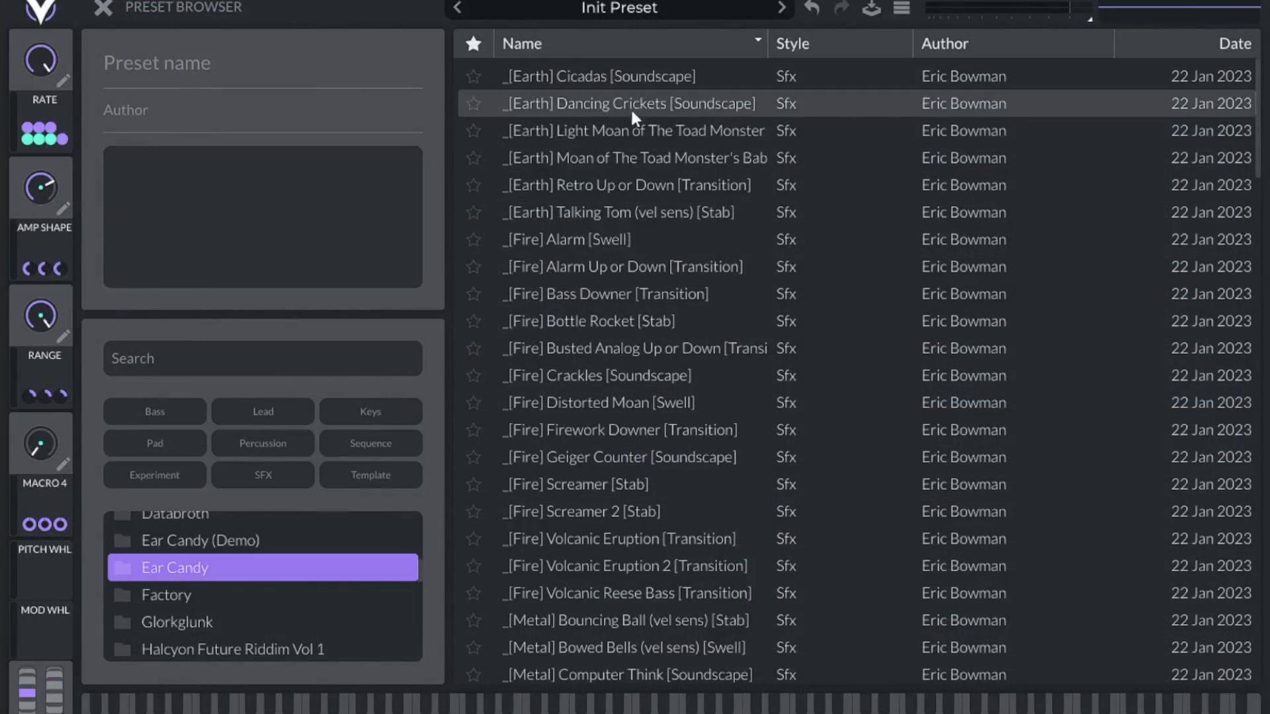
{"action": "scroll", "coordinate": [627, 159], "scroll_direction": "down", "scroll_amount": 10}
{"action": "scroll", "coordinate": [627, 166], "scroll_direction": "down", "scroll_amount": 8}
{"action": "scroll", "coordinate": [628, 173], "scroll_direction": "down", "scroll_amount": 12}
{"action": "scroll", "coordinate": [634, 176], "scroll_direction": "down", "scroll_amount": 4}
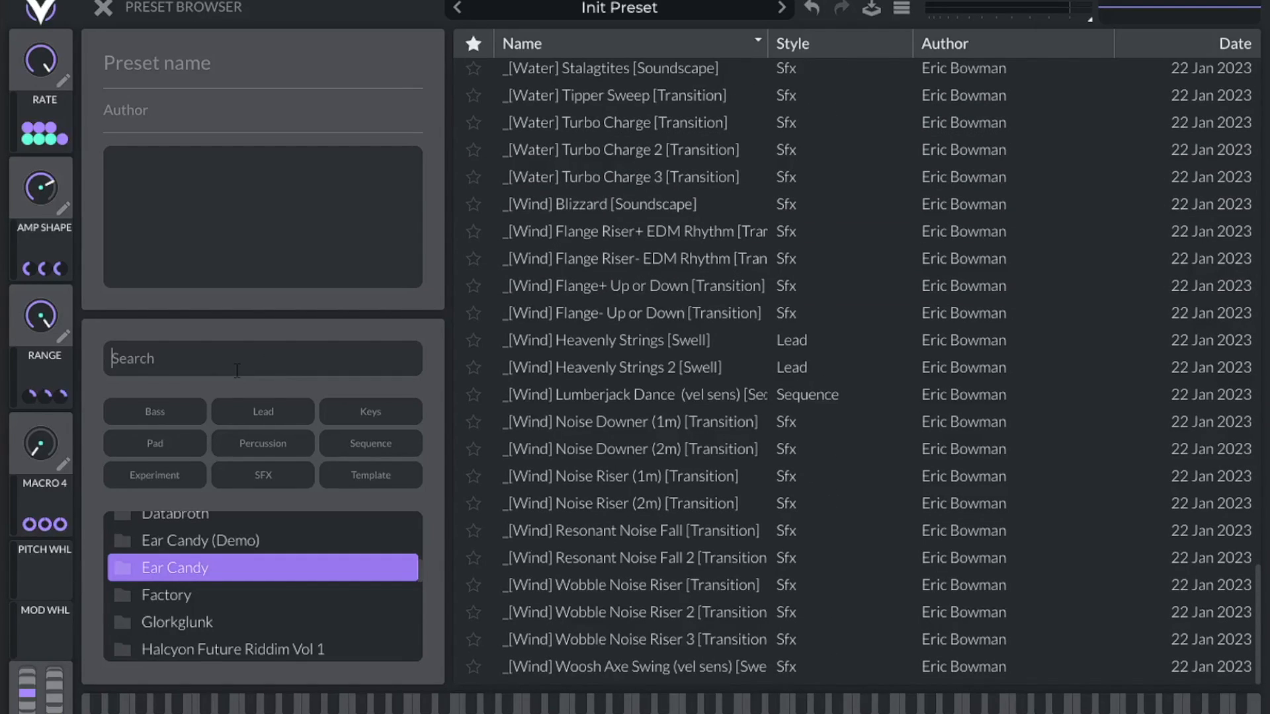
Search the presets for '[metal]', then start a search for '[transi'.
{"action": "type", "text": "[me"}
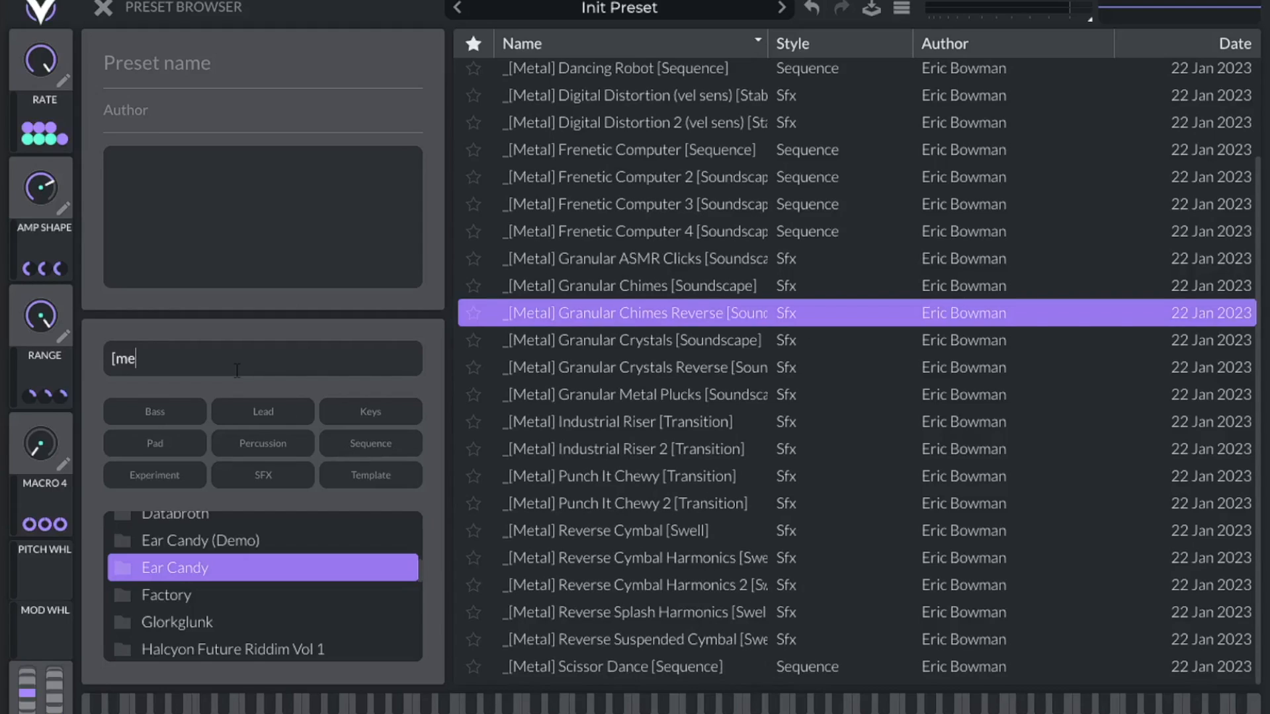
{"action": "type", "text": "tal]"}
{"action": "scroll", "coordinate": [640, 543], "scroll_direction": "up", "scroll_amount": 4}
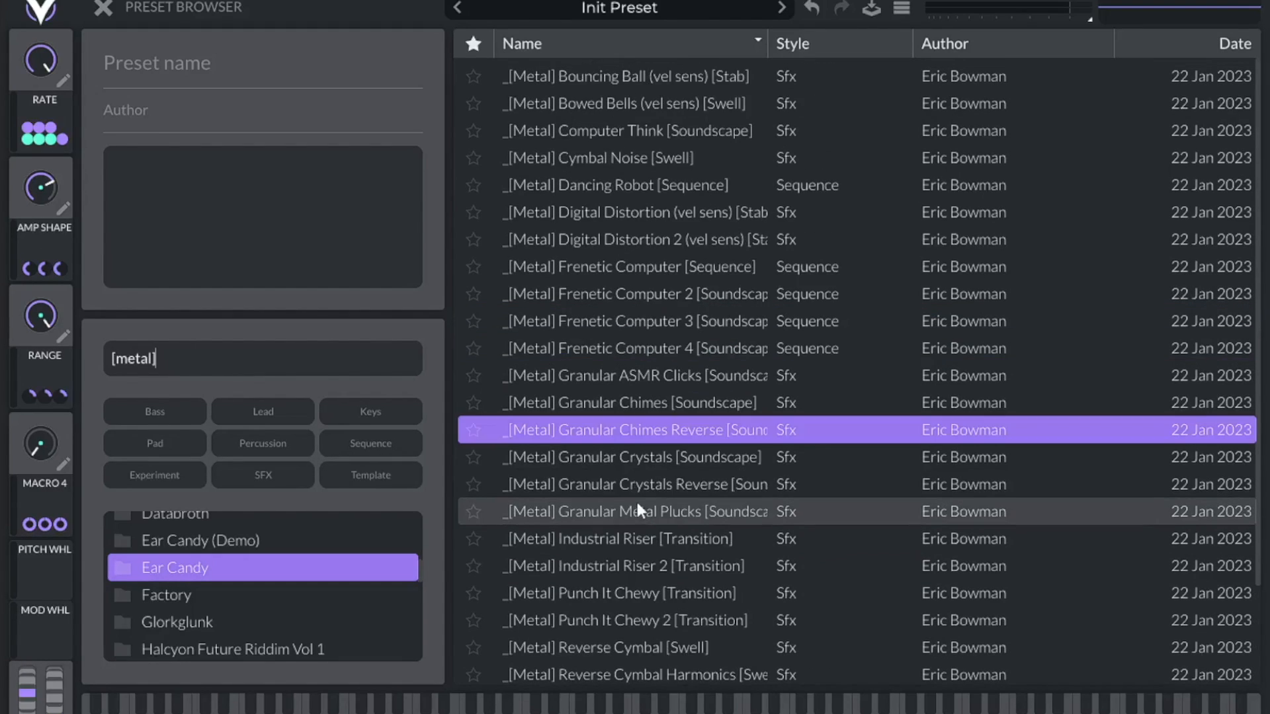
{"action": "scroll", "coordinate": [634, 266], "scroll_direction": "down", "scroll_amount": 4}
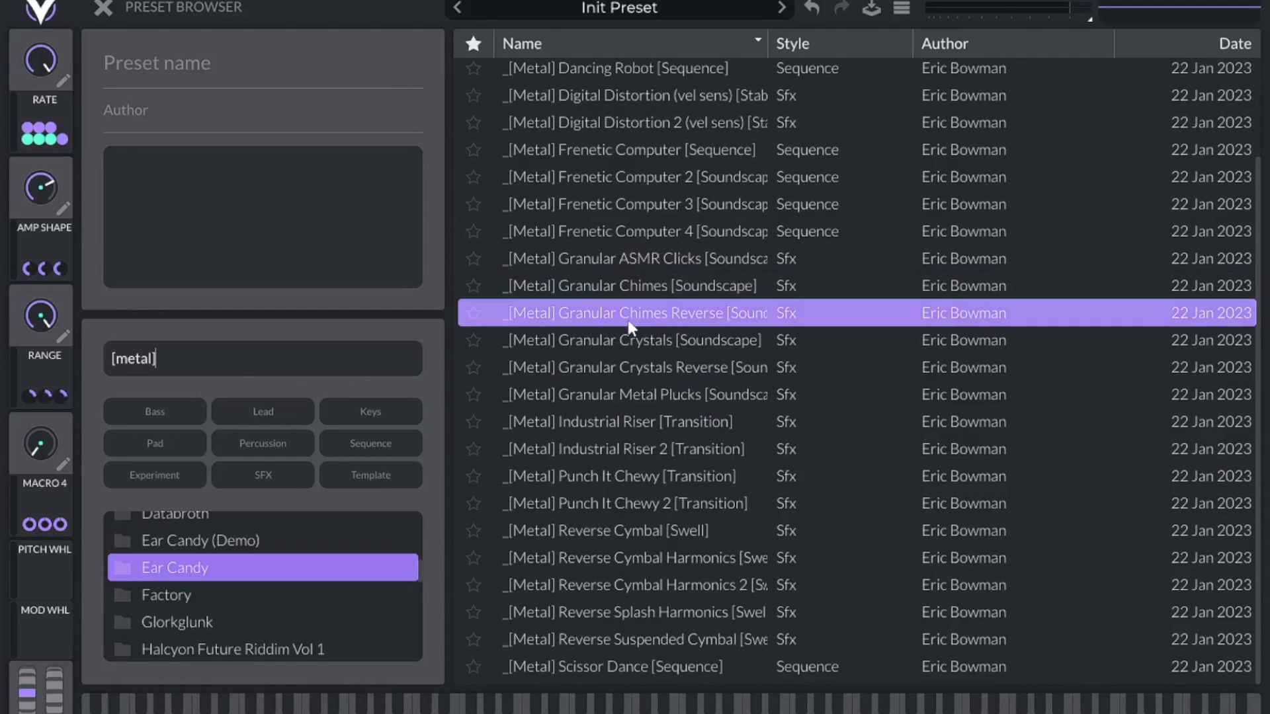
{"action": "type", "text": "[transi"}
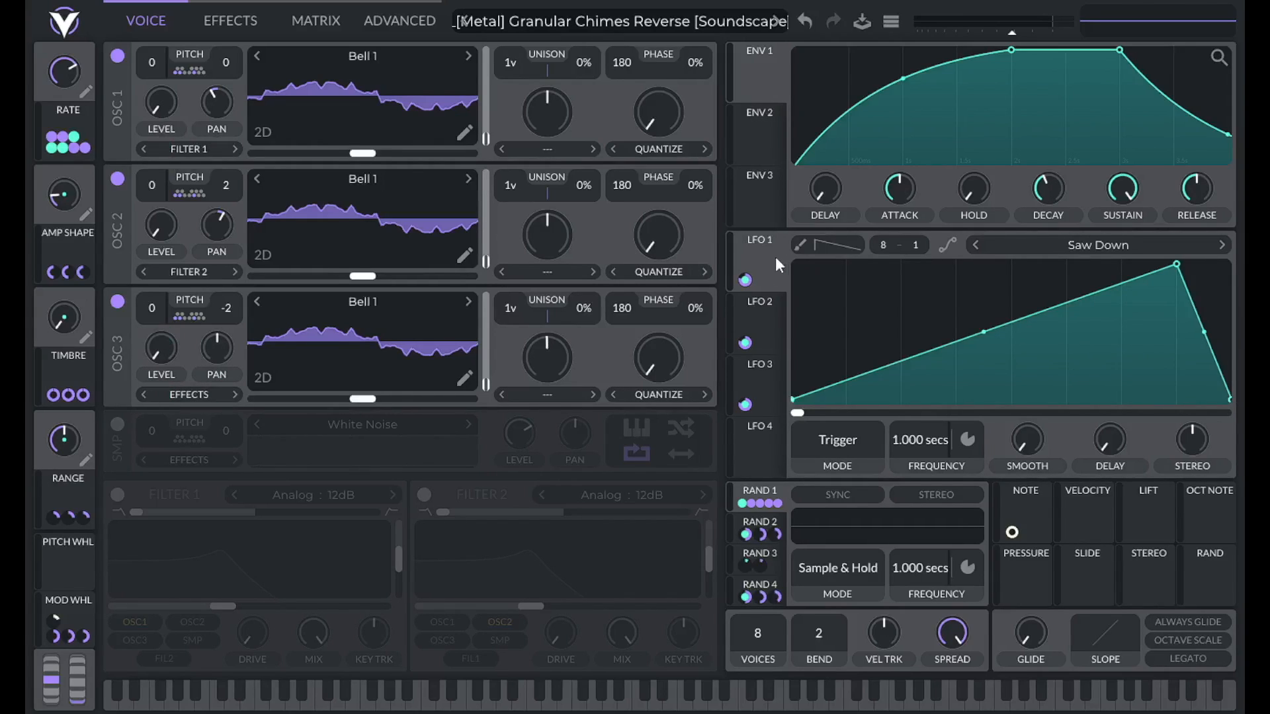
Check what LFOs 1, 2 and 3 each modulate, and view oscillator 1's transpose snap settings.
{"action": "left_click", "coordinate": [775, 299]}
{"action": "left_click", "coordinate": [759, 382]}
{"action": "left_click", "coordinate": [772, 256]}
{"action": "left_click", "coordinate": [743, 310]}
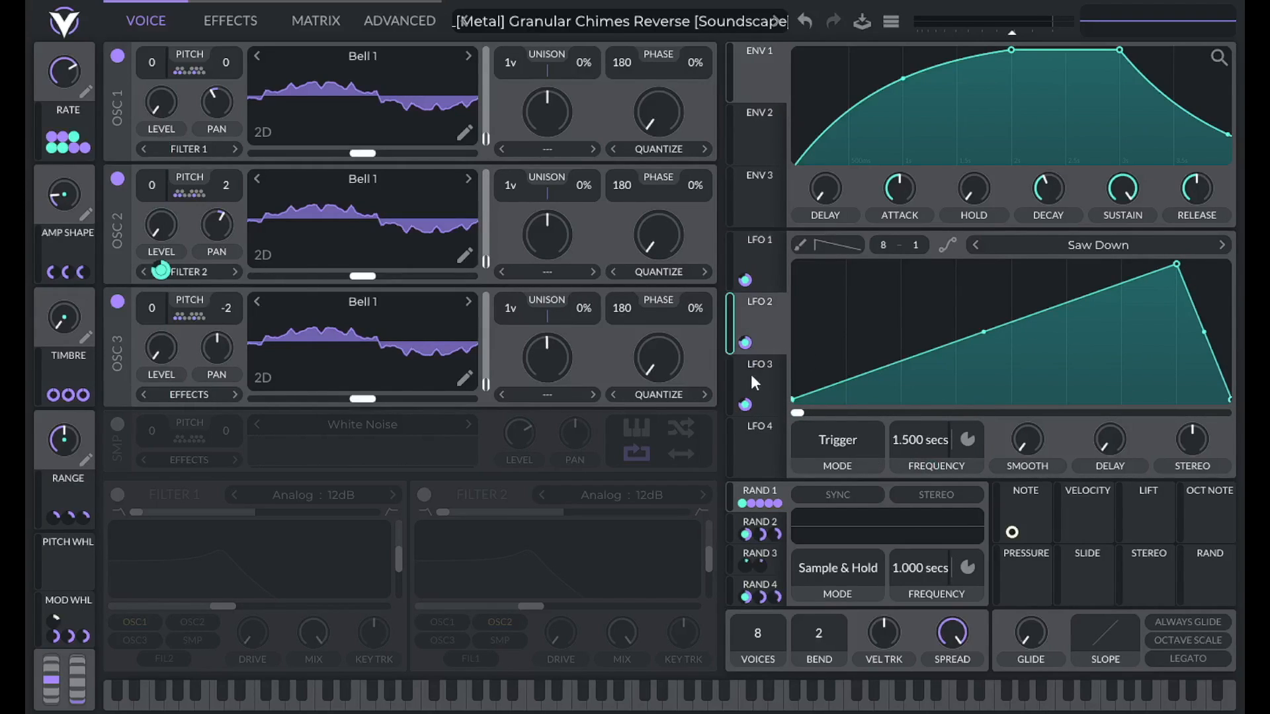
{"action": "left_click", "coordinate": [751, 375]}
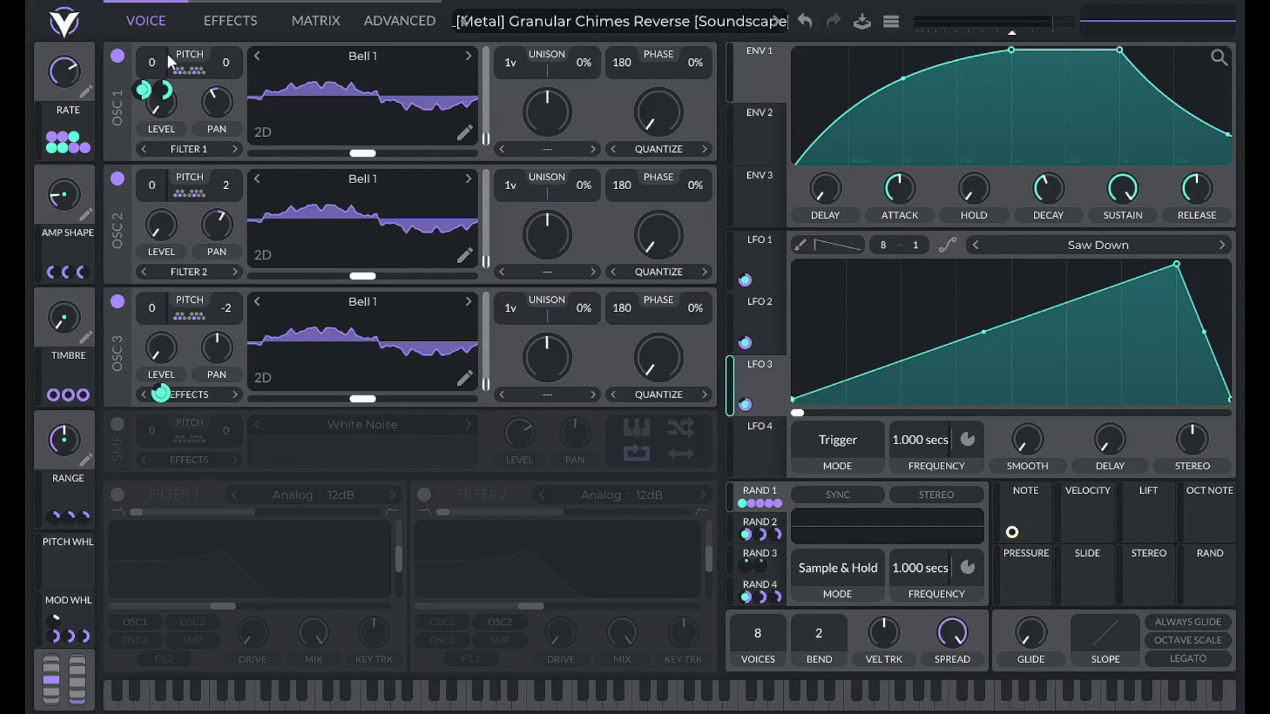
{"action": "left_click", "coordinate": [188, 73]}
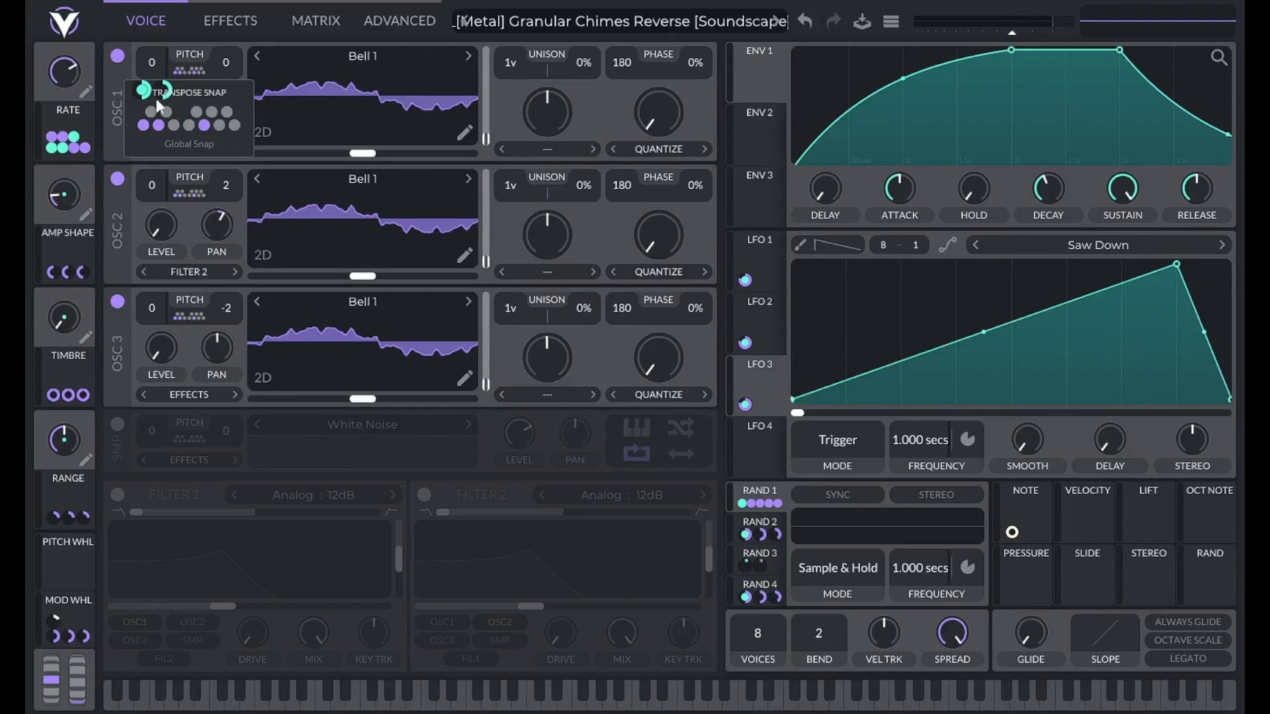
{"action": "left_click", "coordinate": [185, 73]}
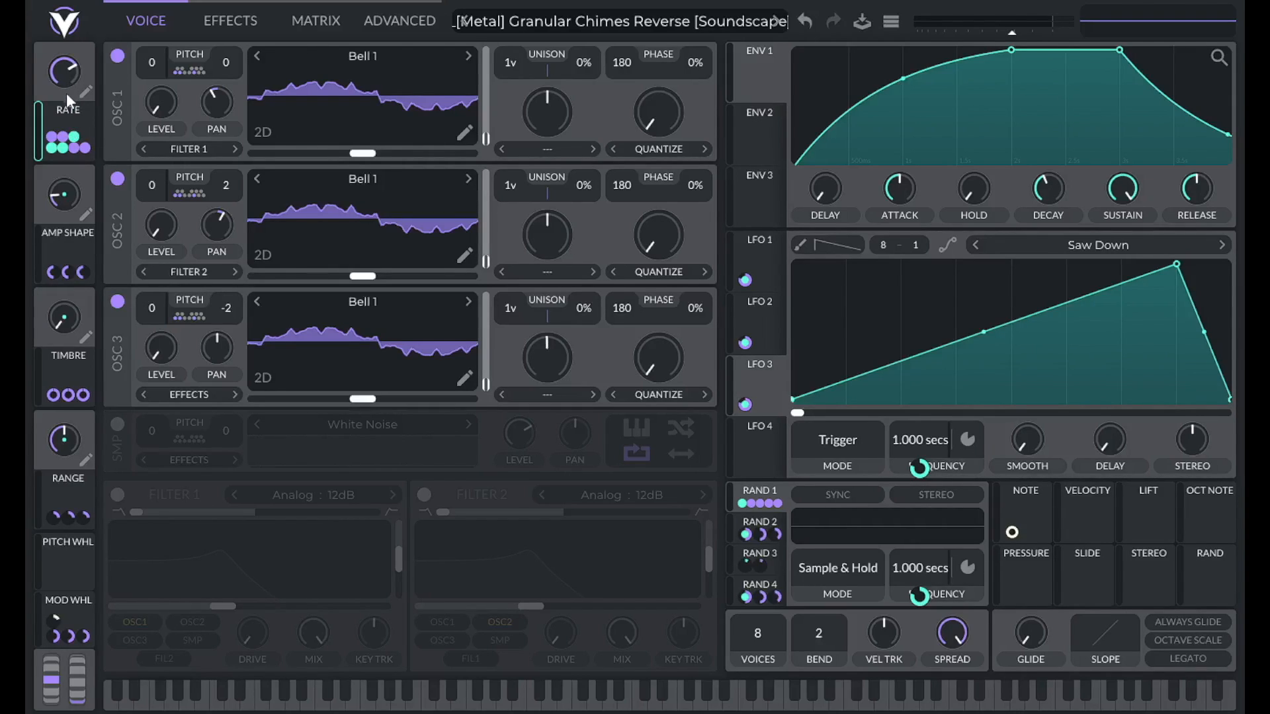
Turn the Rate macro fully up, and bend the LFO ramp into a curve before straightening it.
{"action": "left_click_drag", "start_coordinate": [65, 73], "coordinate": [64, 19]}
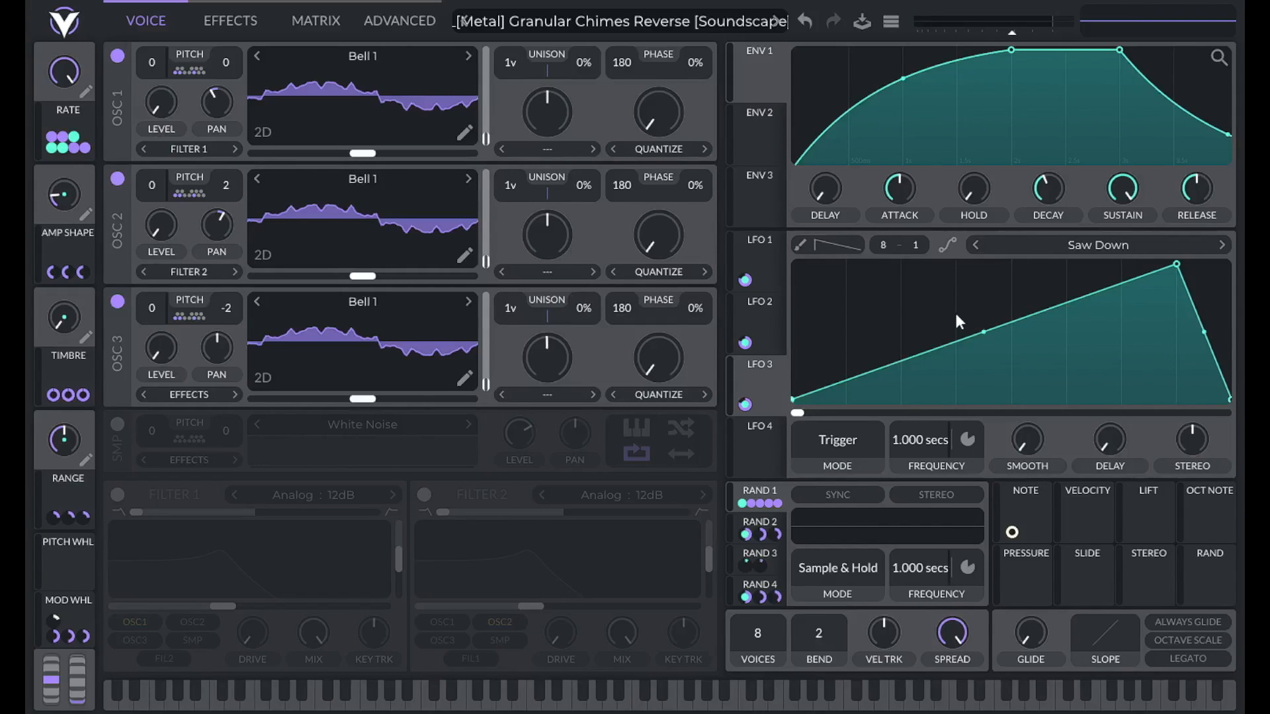
{"action": "left_click_drag", "start_coordinate": [983, 335], "coordinate": [1046, 405]}
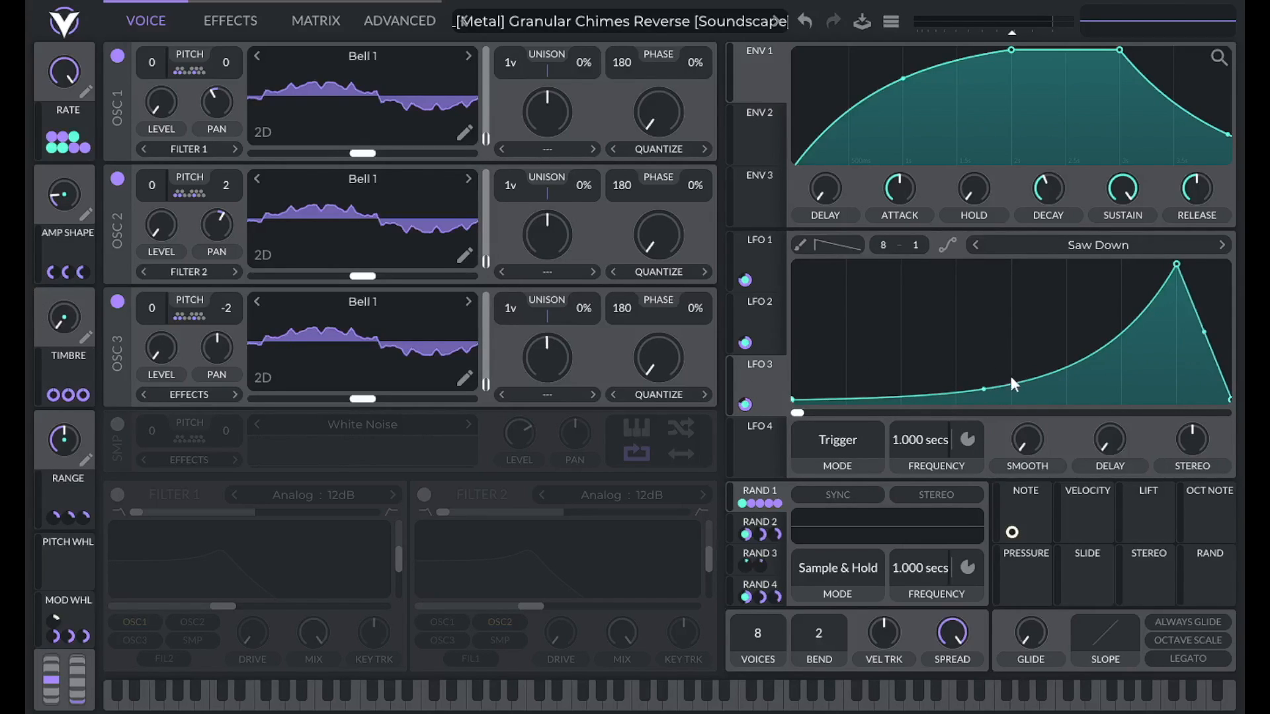
{"action": "double_click", "coordinate": [983, 388]}
Raise the Timbre macro to morph the wavetables, then show oscillator 3's transpose snap settings.
{"action": "left_click", "coordinate": [76, 371]}
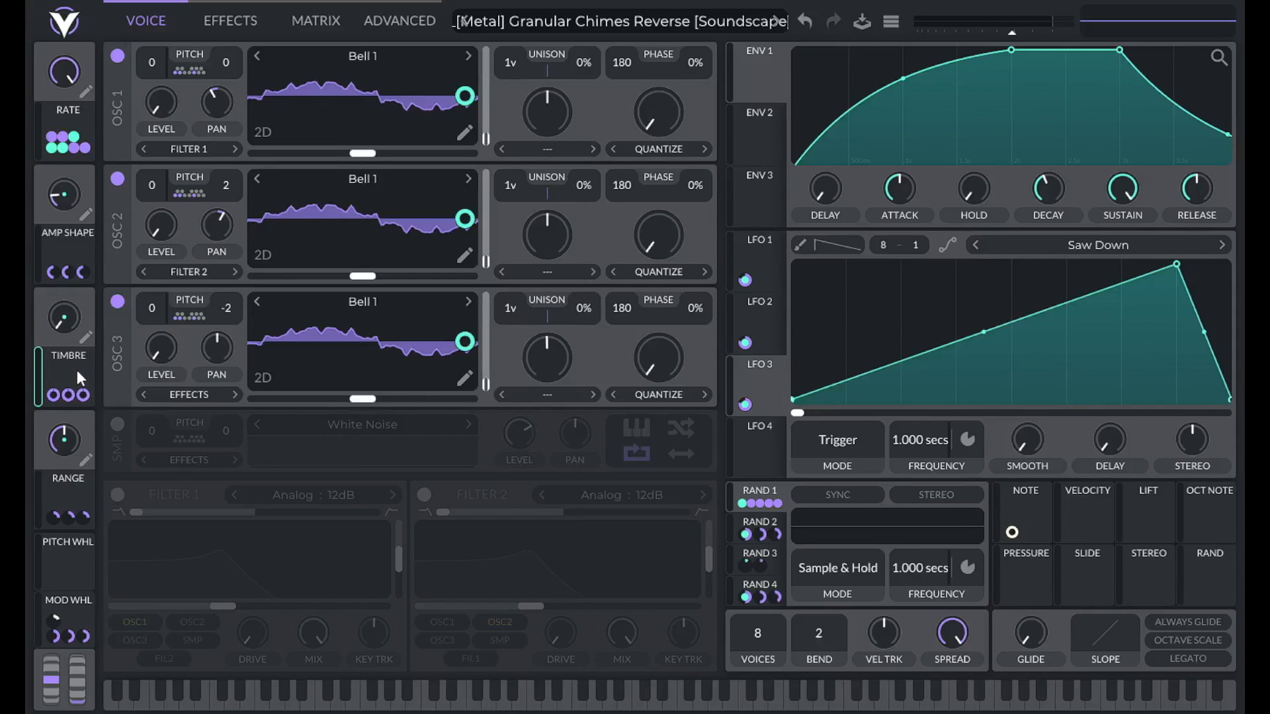
{"action": "left_click_drag", "start_coordinate": [65, 322], "coordinate": [105, 446]}
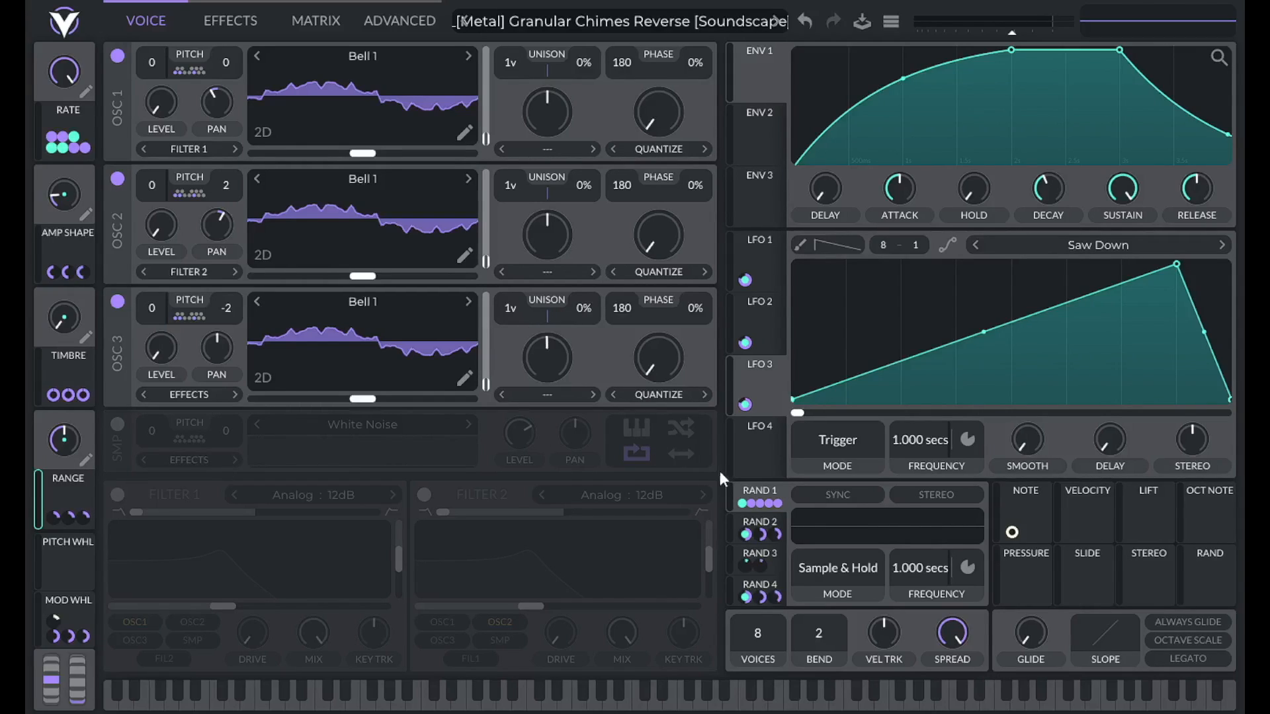
{"action": "mouse_move", "coordinate": [163, 181]}
{"action": "mouse_move", "coordinate": [71, 519]}
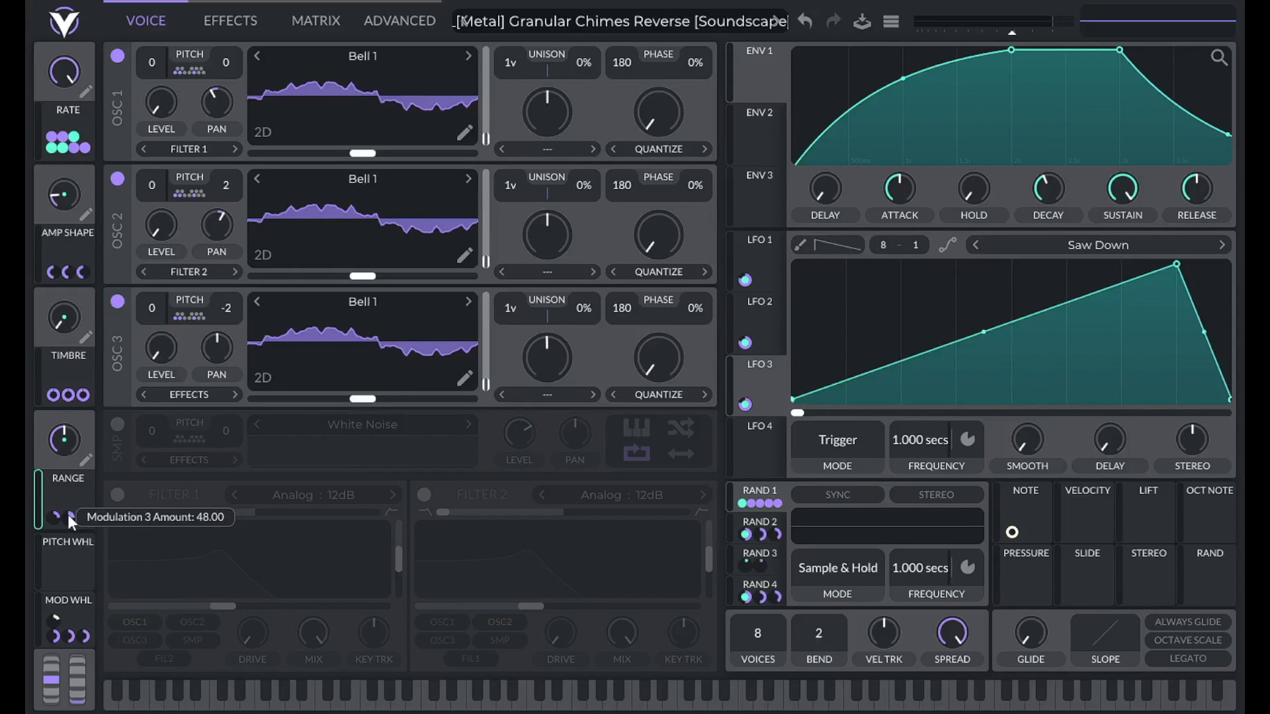
{"action": "mouse_move", "coordinate": [71, 446]}
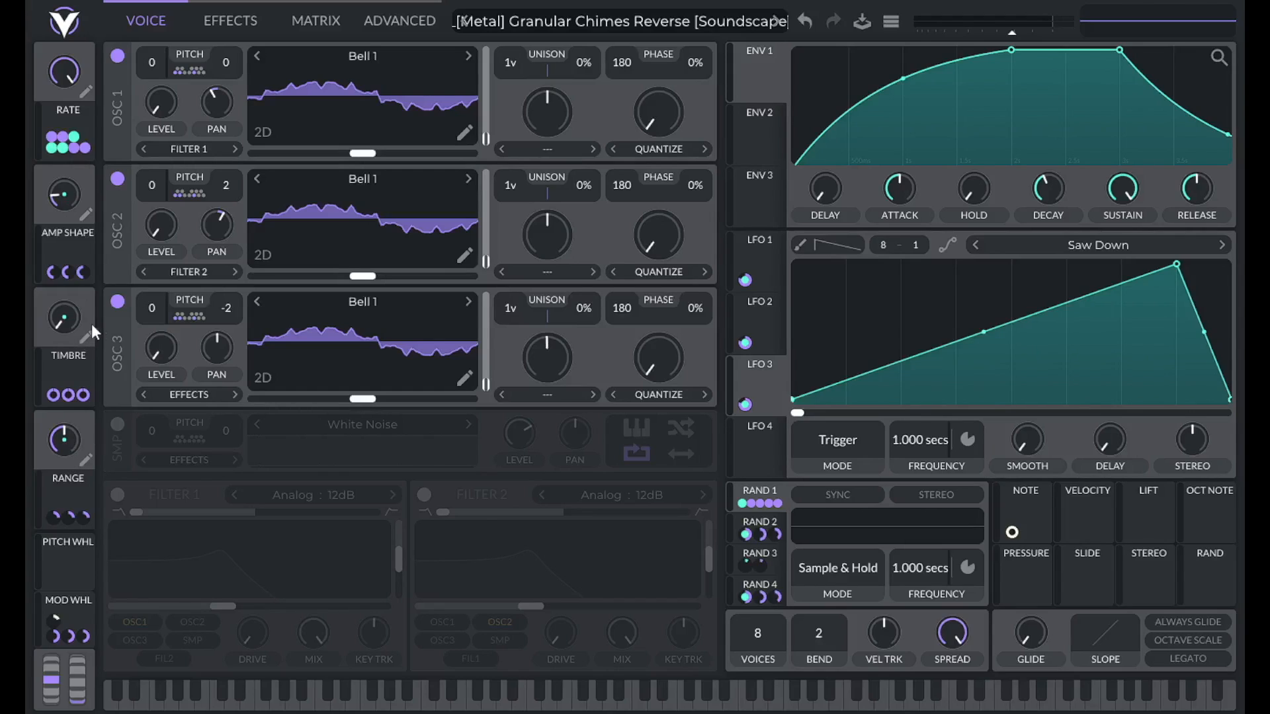
{"action": "left_click", "coordinate": [197, 324]}
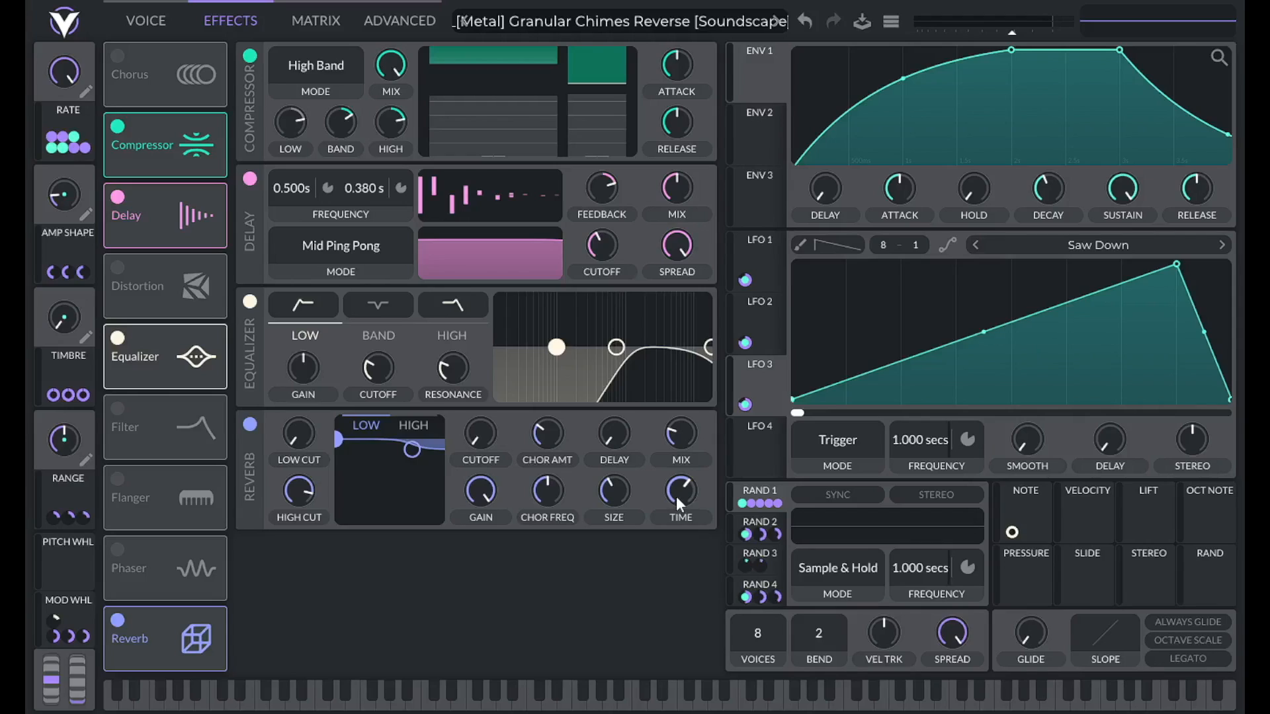
Read the Reverb and Delay knob values in the effects chain.
{"action": "mouse_move", "coordinate": [608, 497]}
{"action": "mouse_move", "coordinate": [673, 194]}
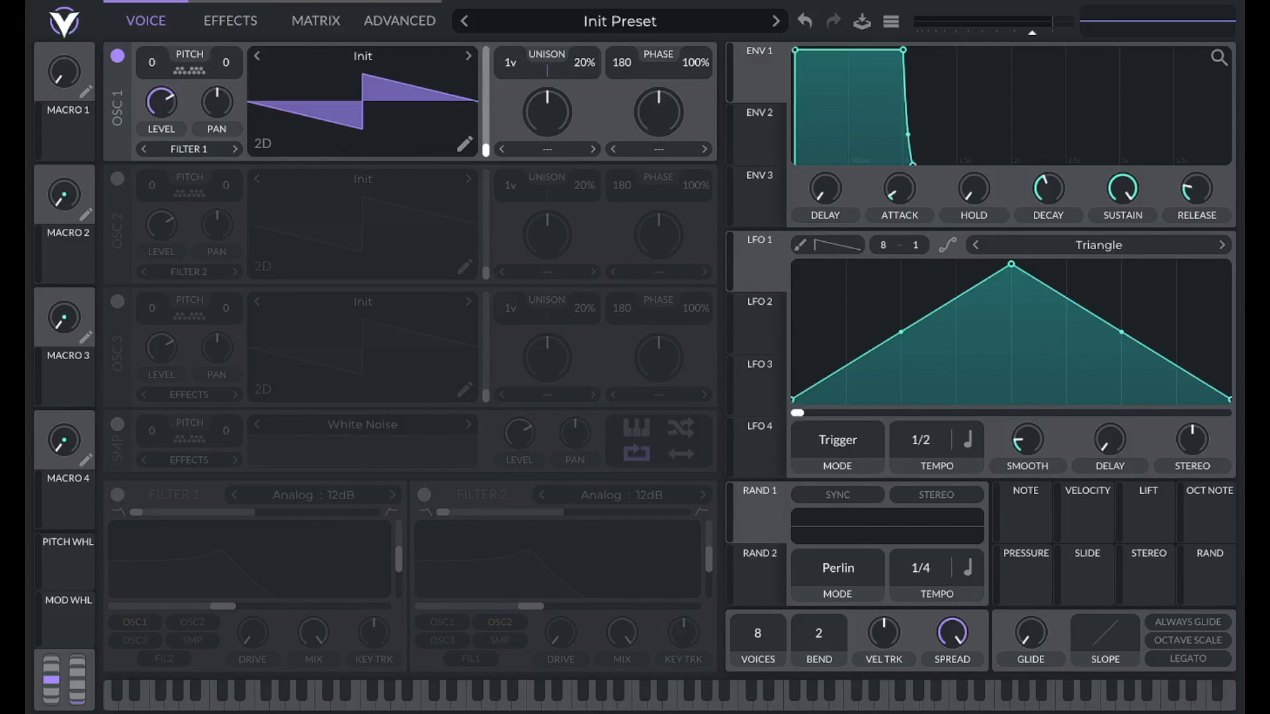
Load the Basic Shapes sine wavetable into oscillator 1.
{"action": "left_click", "coordinate": [361, 58]}
{"action": "left_click", "coordinate": [848, 99]}
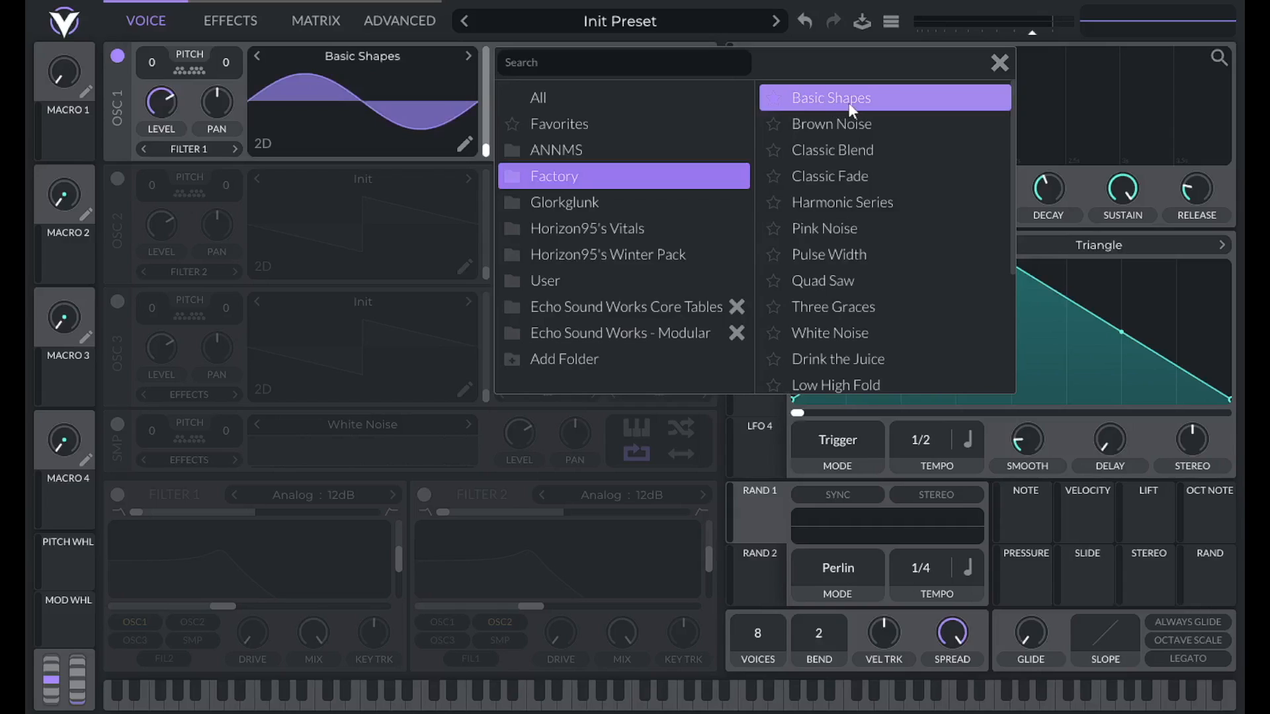
{"action": "left_click", "coordinate": [1000, 65]}
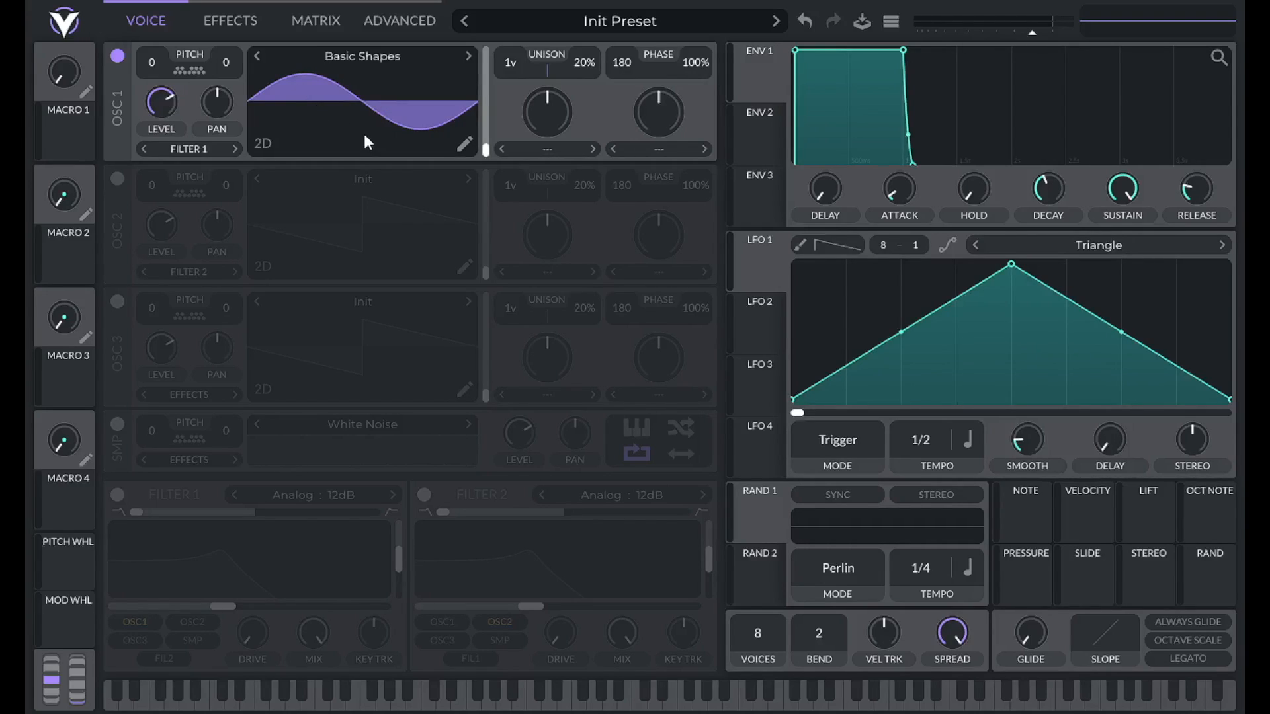
Set oscillator 1's level to 0, route LFO 1 to it, and skew the triangle into a rising ramp.
{"action": "left_click_drag", "start_coordinate": [159, 104], "coordinate": [157, 158]}
{"action": "left_click_drag", "start_coordinate": [745, 280], "coordinate": [152, 106]}
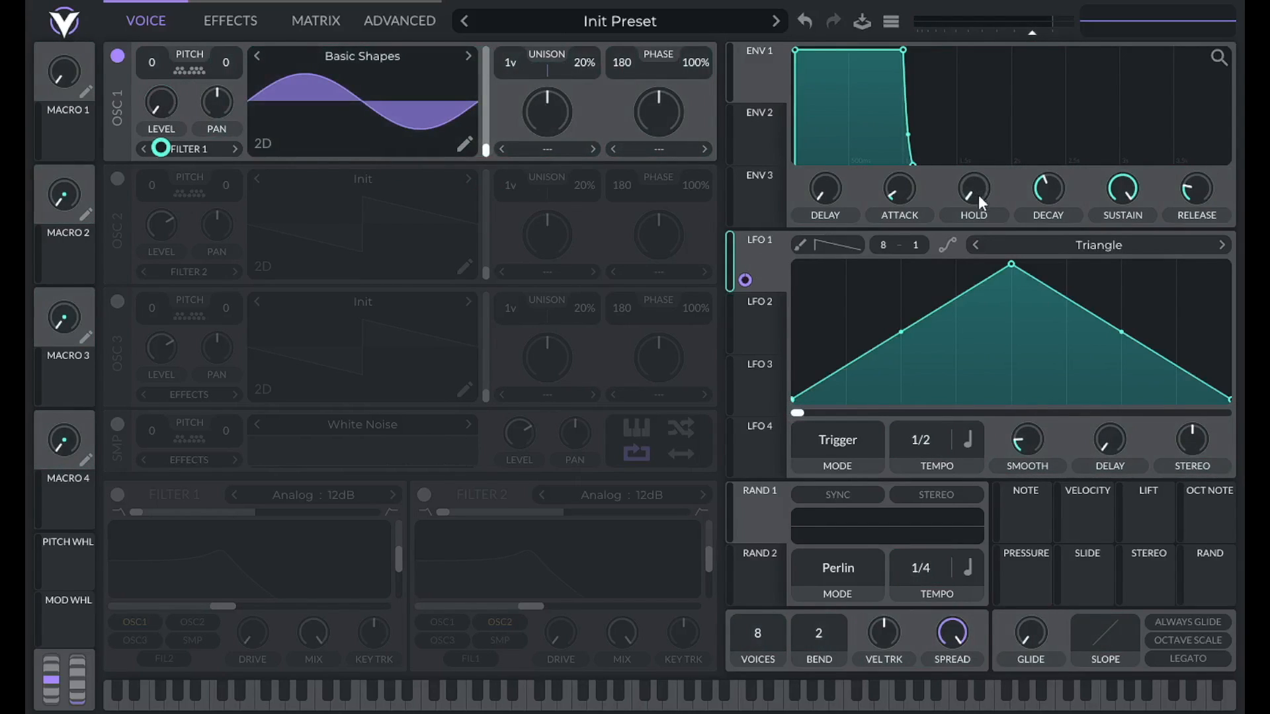
{"action": "left_click_drag", "start_coordinate": [1010, 260], "coordinate": [1183, 237]}
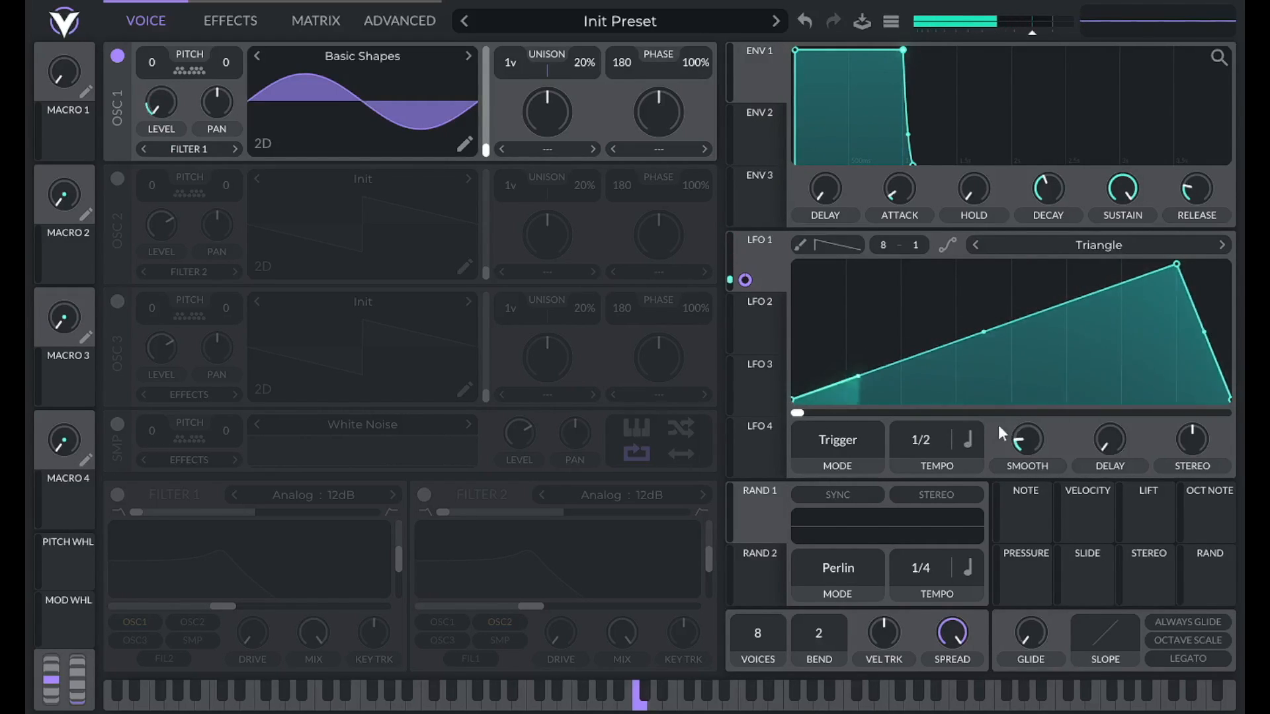
Switch LFO 1 to Seconds timing with a frequency of 1.
{"action": "left_click", "coordinate": [970, 440]}
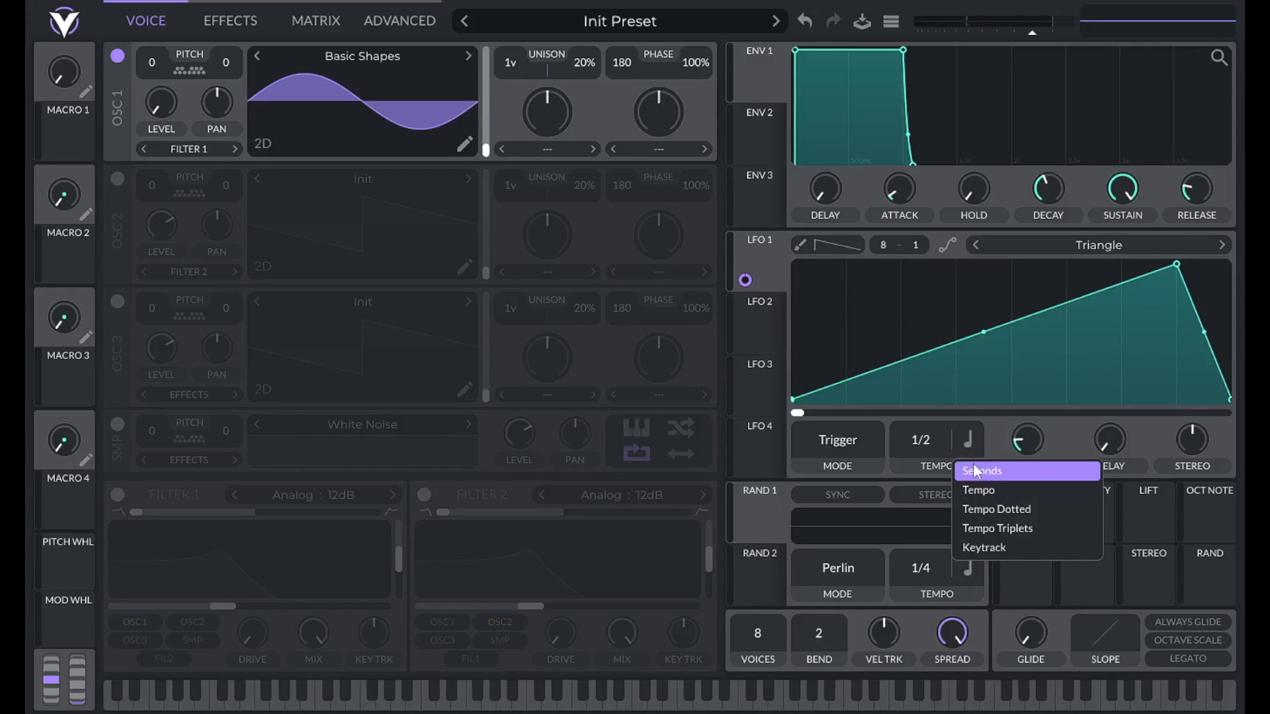
{"action": "left_click", "coordinate": [973, 470]}
{"action": "right_click", "coordinate": [935, 447]}
{"action": "left_click", "coordinate": [945, 476]}
{"action": "type", "text": "1.000 secs"}
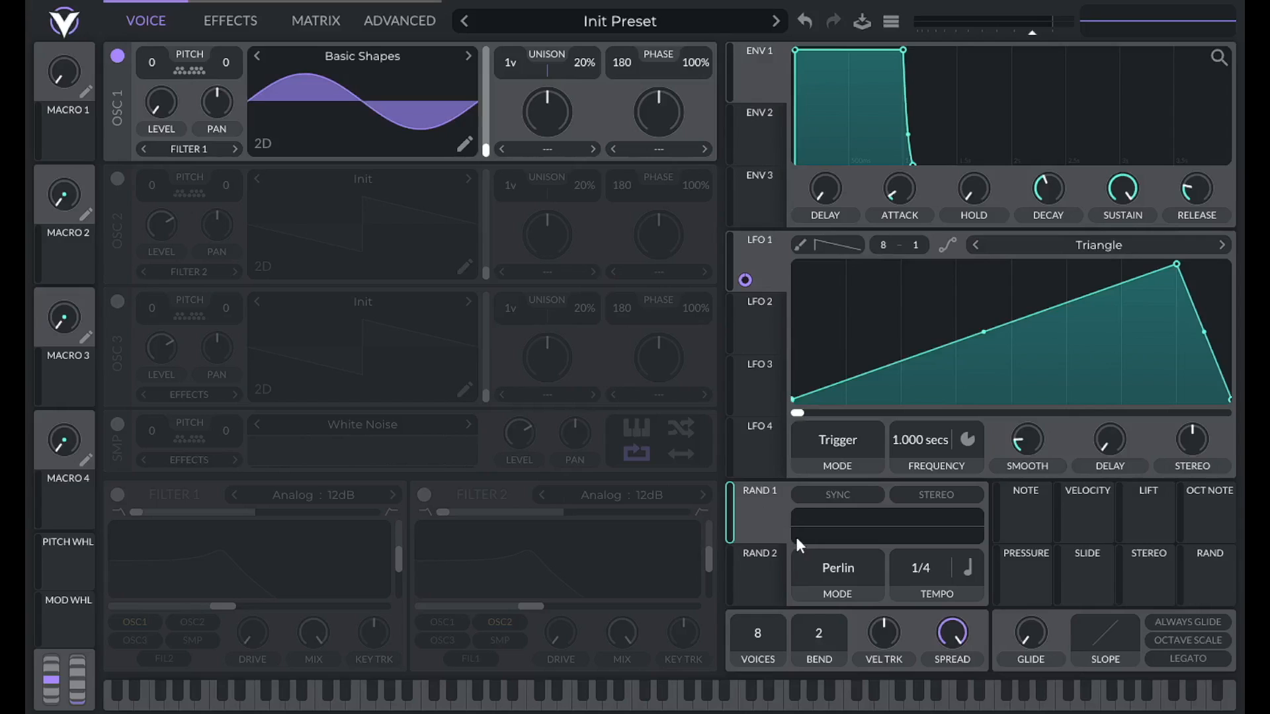
Set the random modulator to Sample & Hold at a 1-second rate.
{"action": "left_click", "coordinate": [852, 570]}
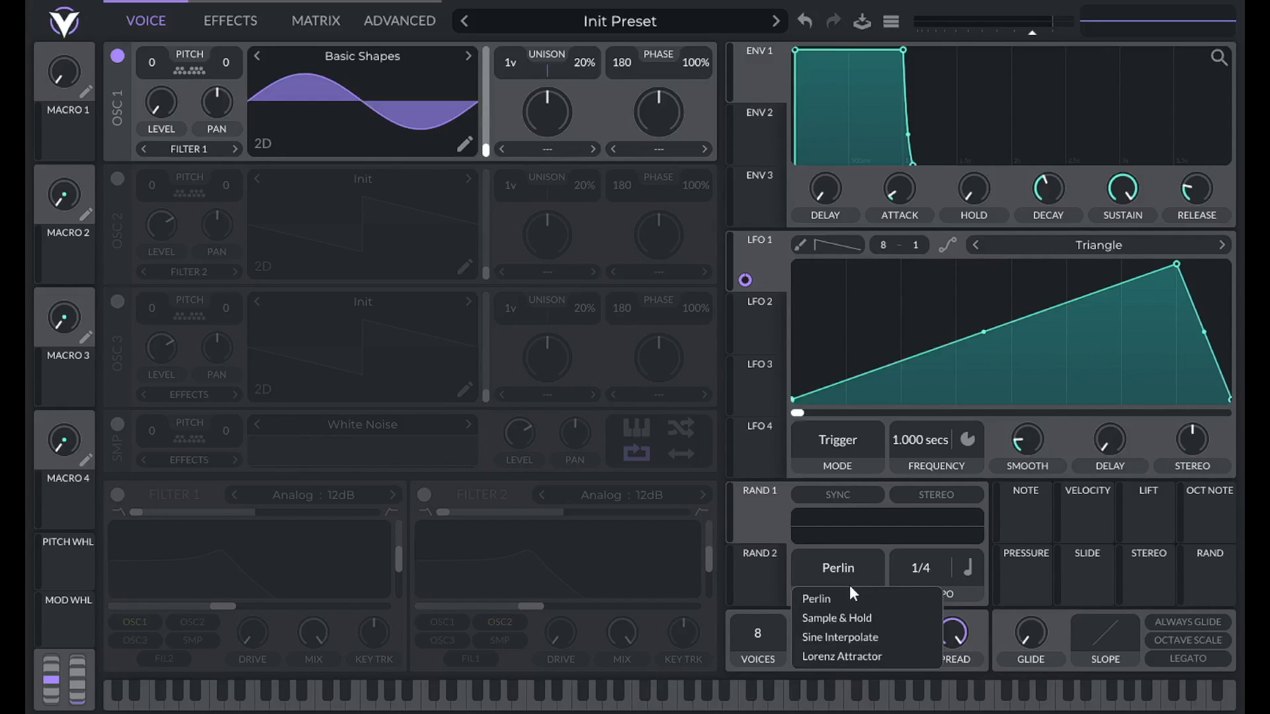
{"action": "left_click", "coordinate": [849, 617]}
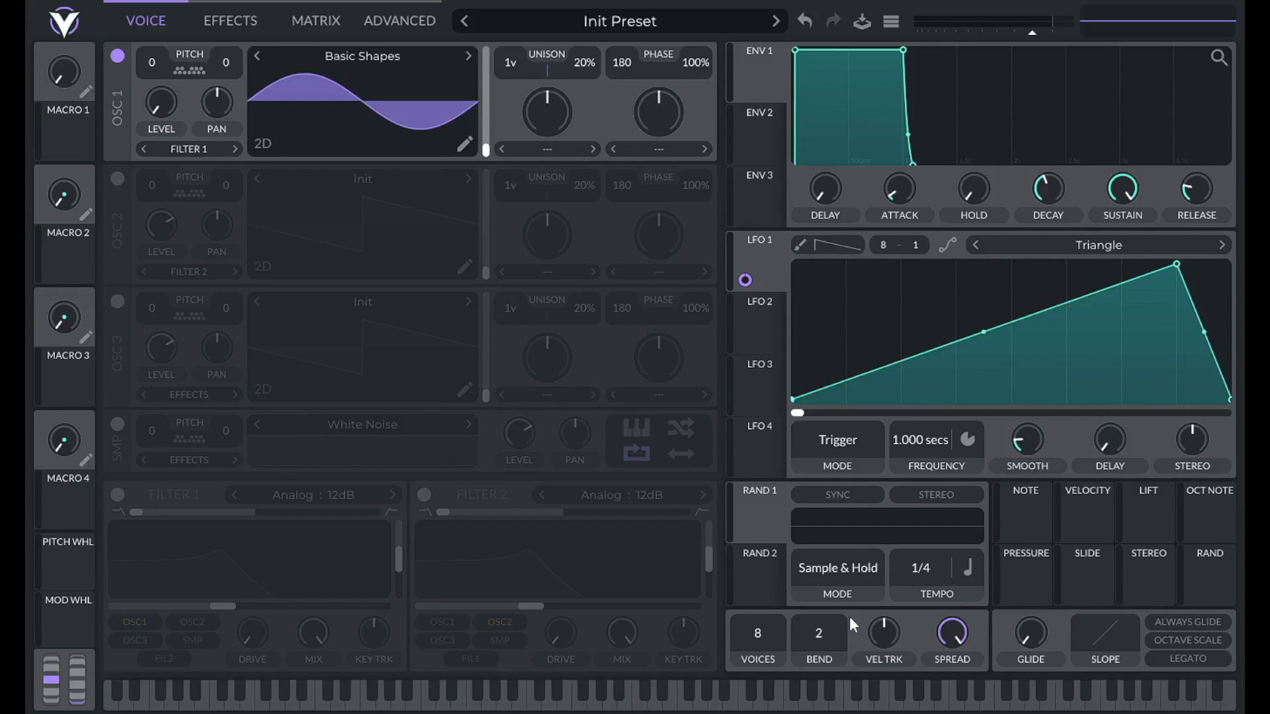
{"action": "left_click", "coordinate": [968, 567]}
{"action": "left_click", "coordinate": [974, 594]}
{"action": "right_click", "coordinate": [917, 571]}
{"action": "left_click", "coordinate": [950, 604]}
{"action": "type", "text": "1"}
{"action": "key", "text": "Return"}
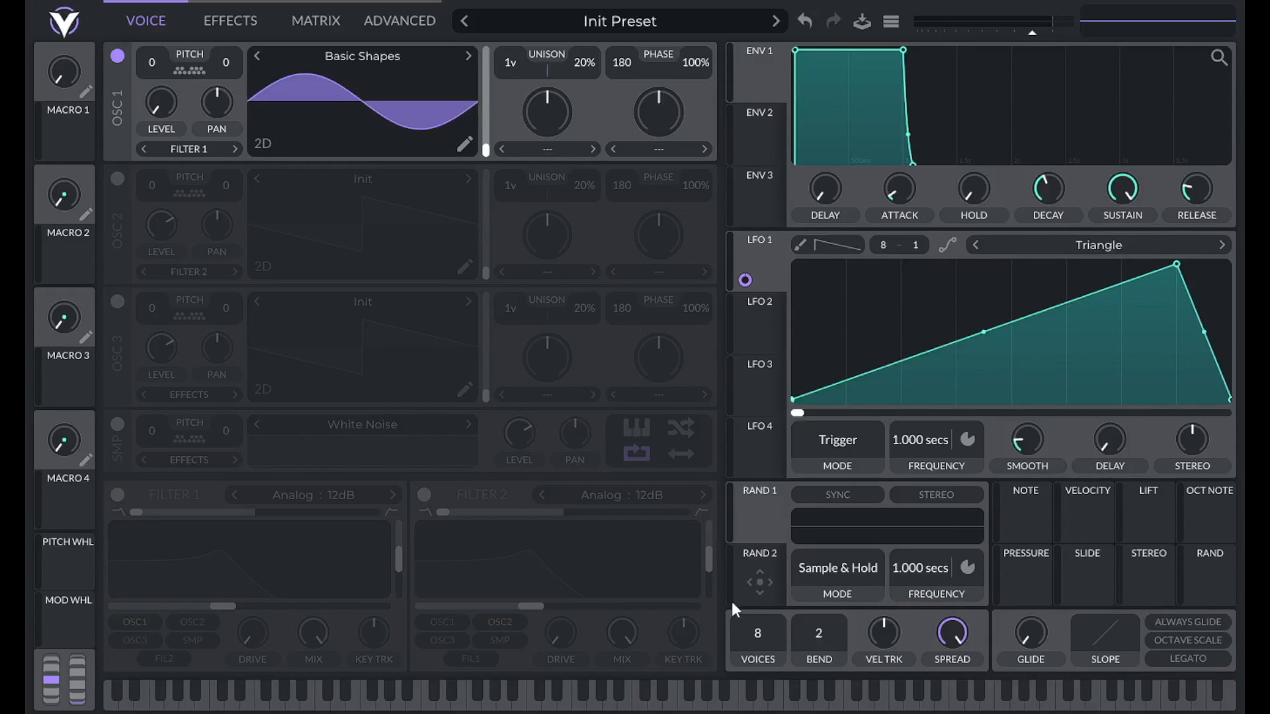
Route Rand 1 to LFO 1's frequency with a 0.05 modulation amount.
{"action": "left_click_drag", "start_coordinate": [761, 515], "coordinate": [932, 445]}
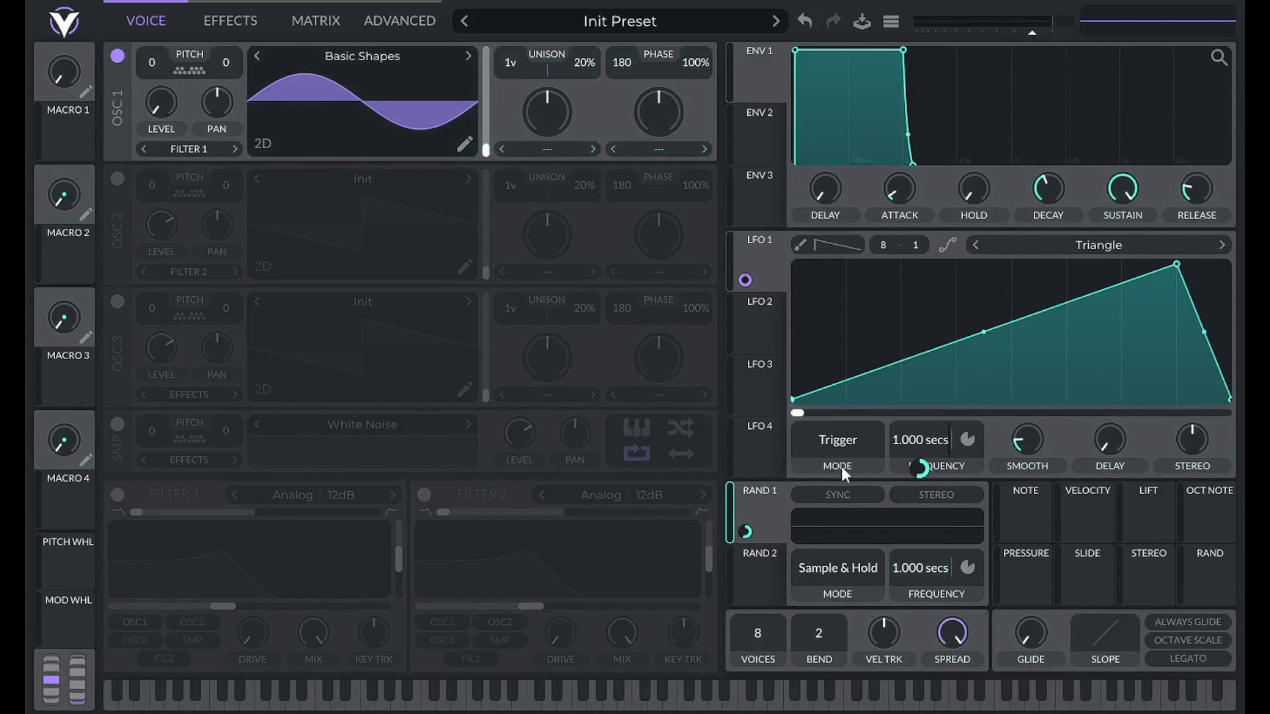
{"action": "right_click", "coordinate": [745, 532]}
{"action": "left_click", "coordinate": [772, 652]}
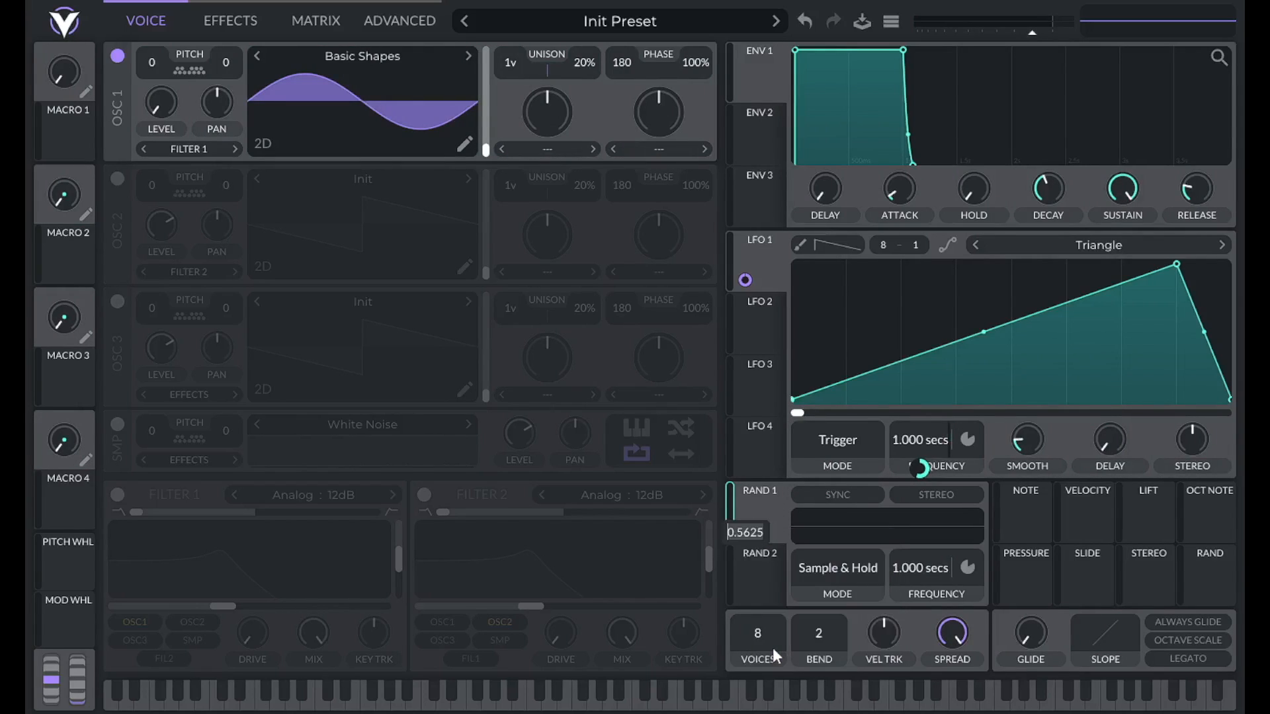
{"action": "type", "text": ".05"}
{"action": "key", "text": "Return"}
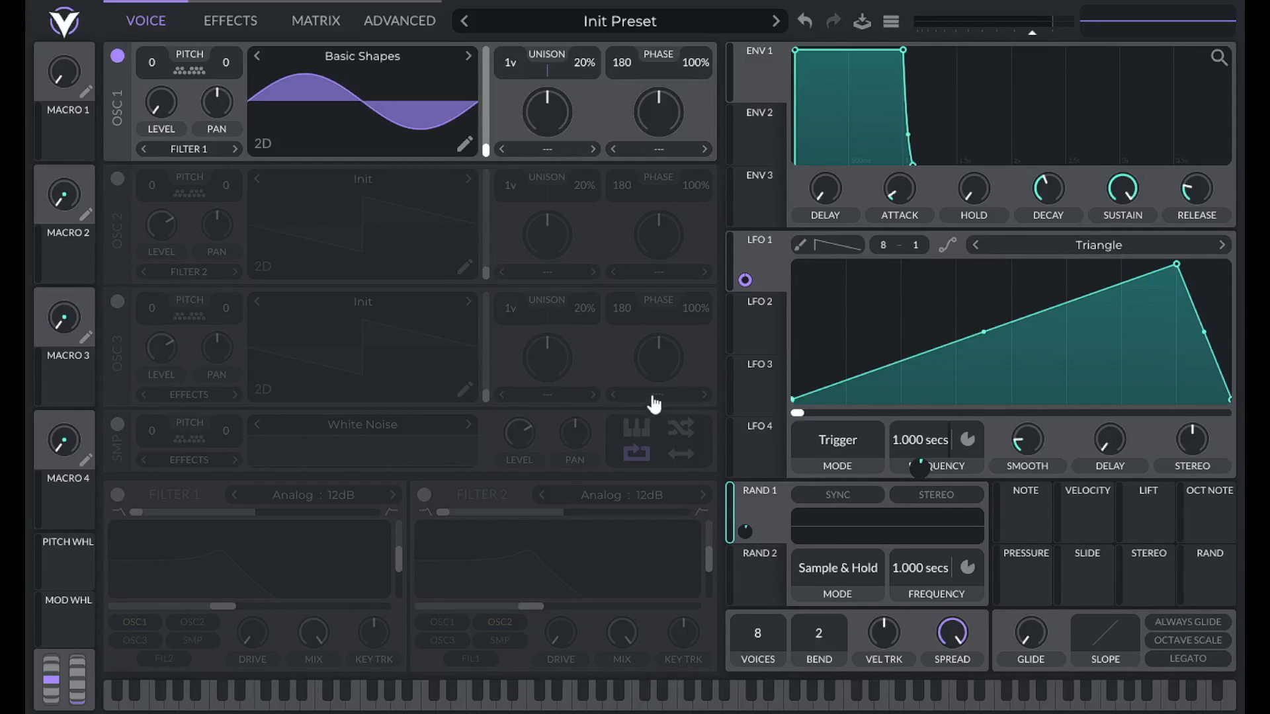
Set Rand 2 to Sample & Hold running at 1 second in Seconds mode.
{"action": "left_click", "coordinate": [761, 568]}
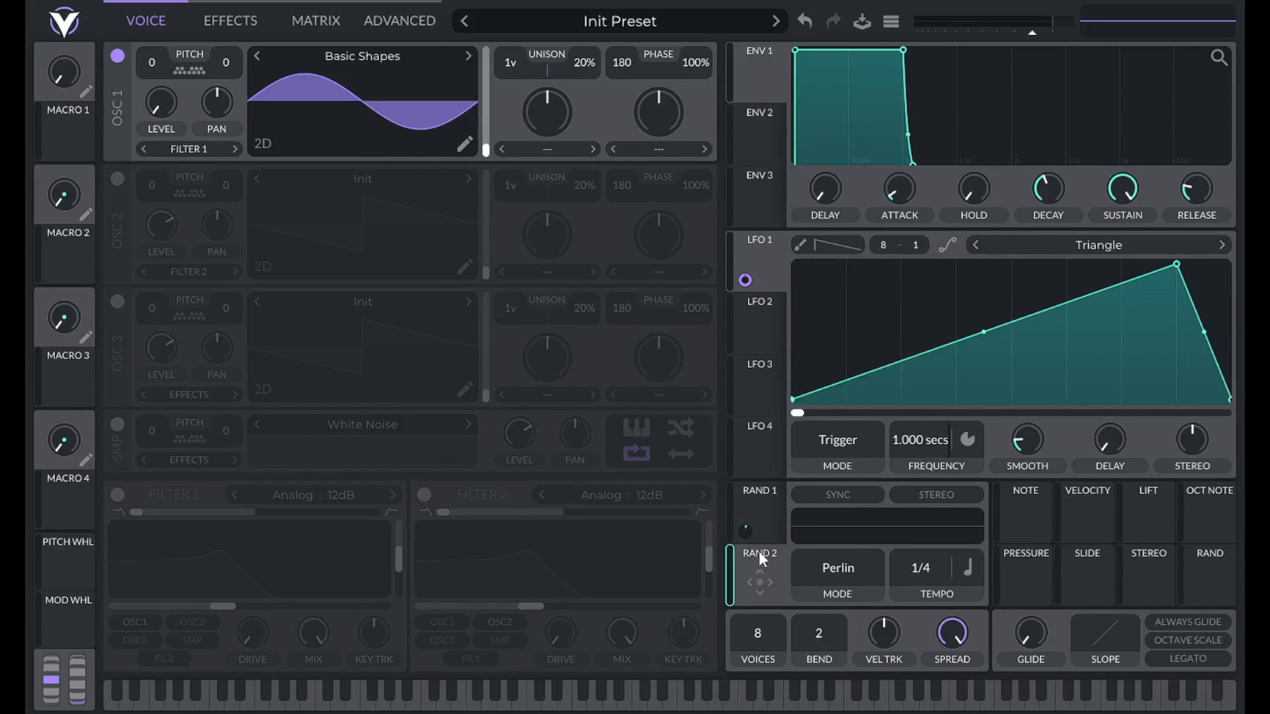
{"action": "left_click", "coordinate": [847, 569]}
{"action": "left_click", "coordinate": [856, 617]}
{"action": "left_click", "coordinate": [967, 573]}
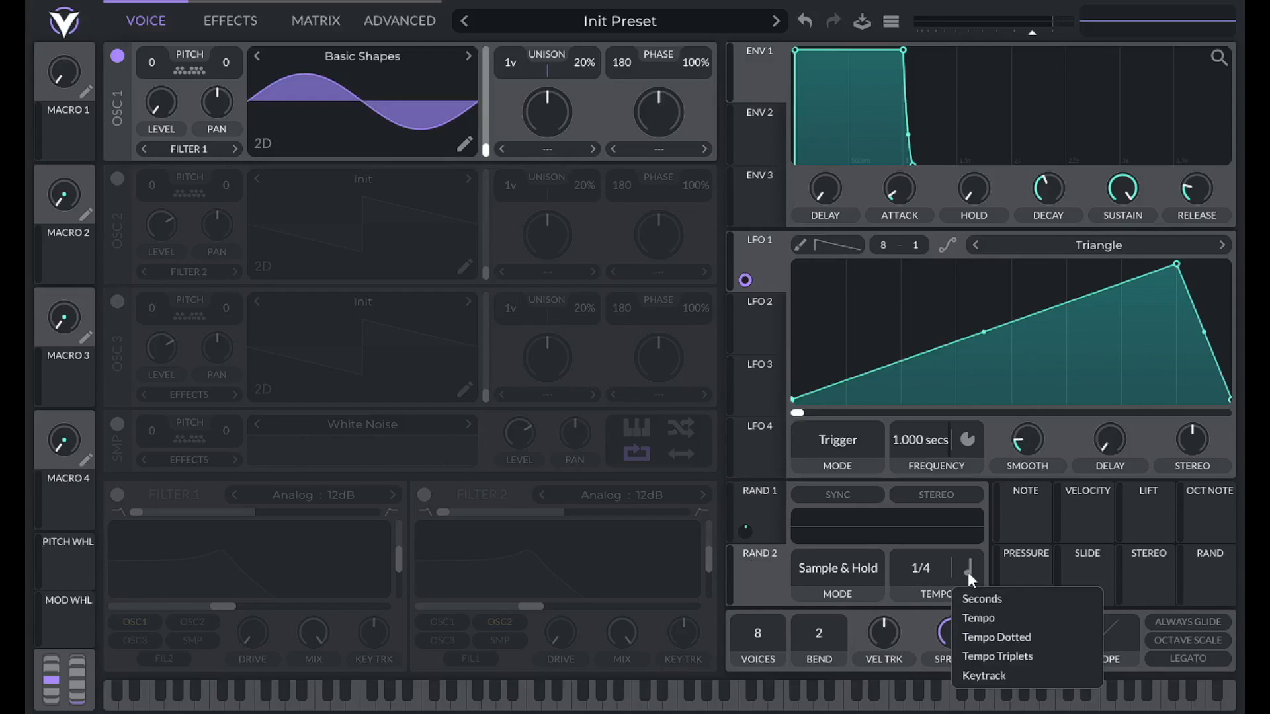
{"action": "left_click", "coordinate": [986, 598]}
{"action": "right_click", "coordinate": [937, 569]}
{"action": "left_click", "coordinate": [954, 597]}
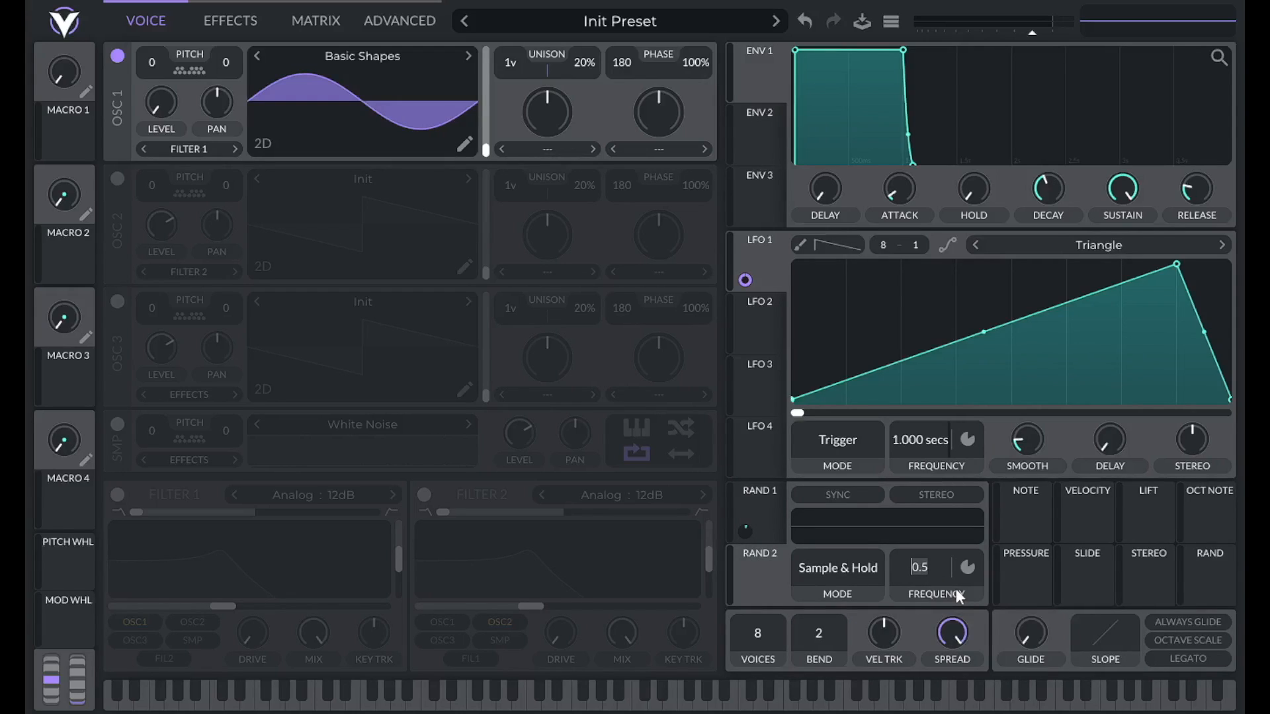
{"action": "type", "text": "1"}
{"action": "key", "text": "Return"}
Route Rand 2 to oscillator 1's pitch, then compare both random modulators' settings.
{"action": "left_click_drag", "start_coordinate": [759, 577], "coordinate": [151, 68]}
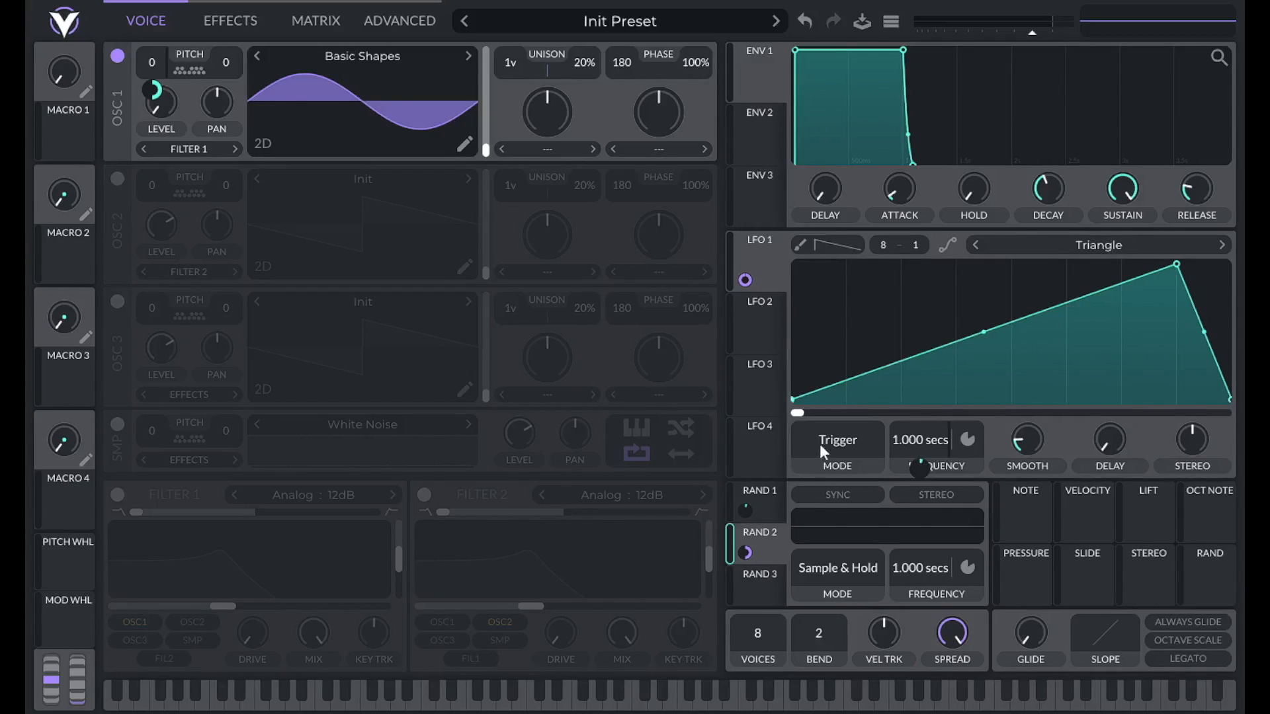
{"action": "left_click", "coordinate": [764, 495]}
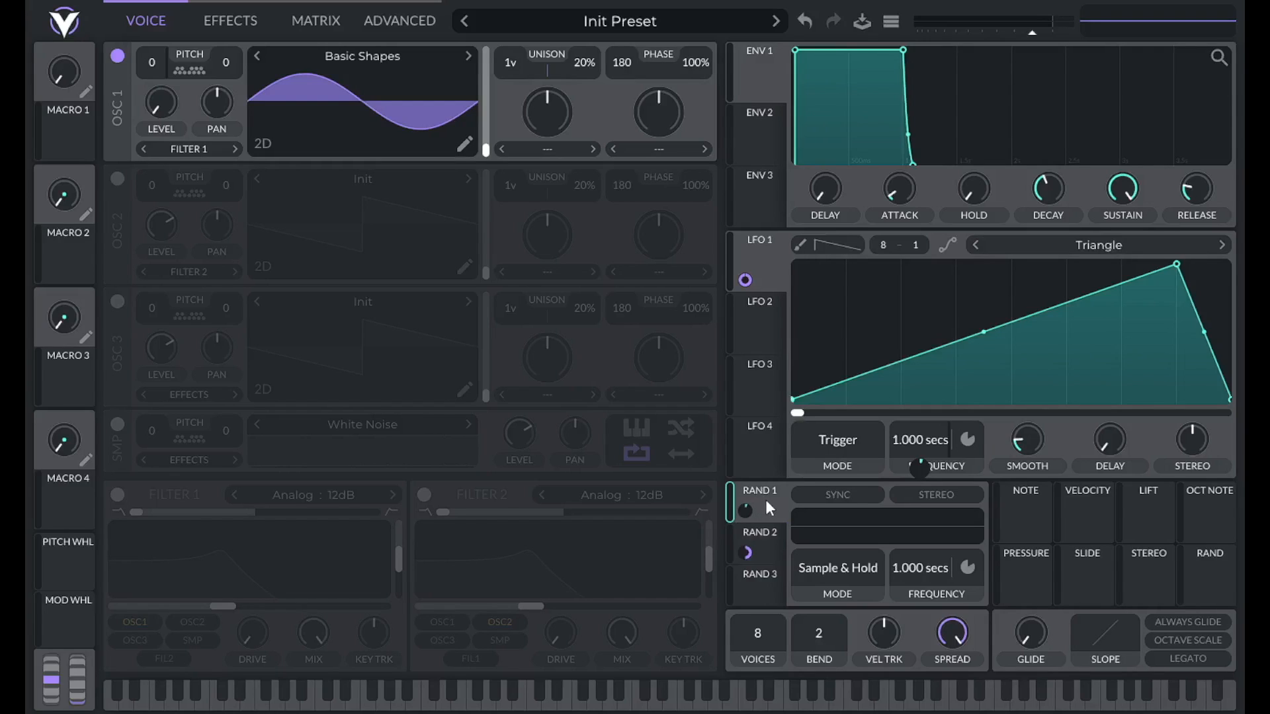
{"action": "left_click", "coordinate": [768, 536]}
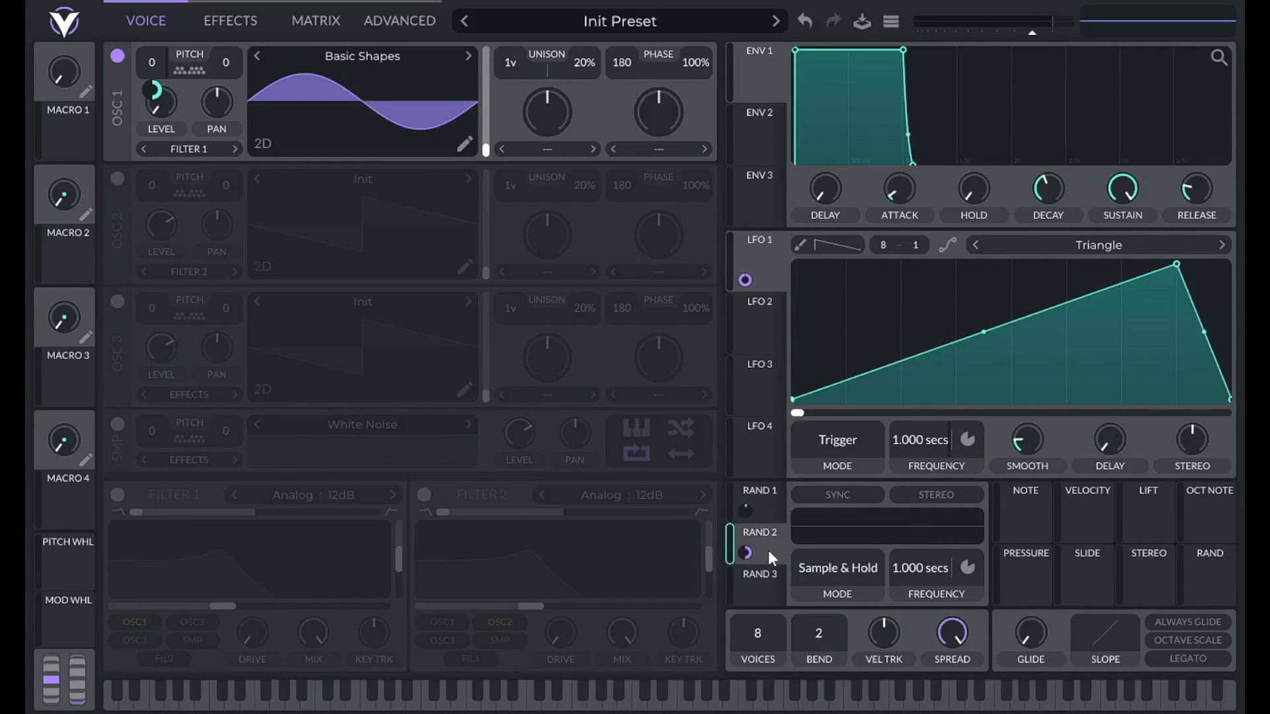
{"action": "left_click", "coordinate": [768, 512]}
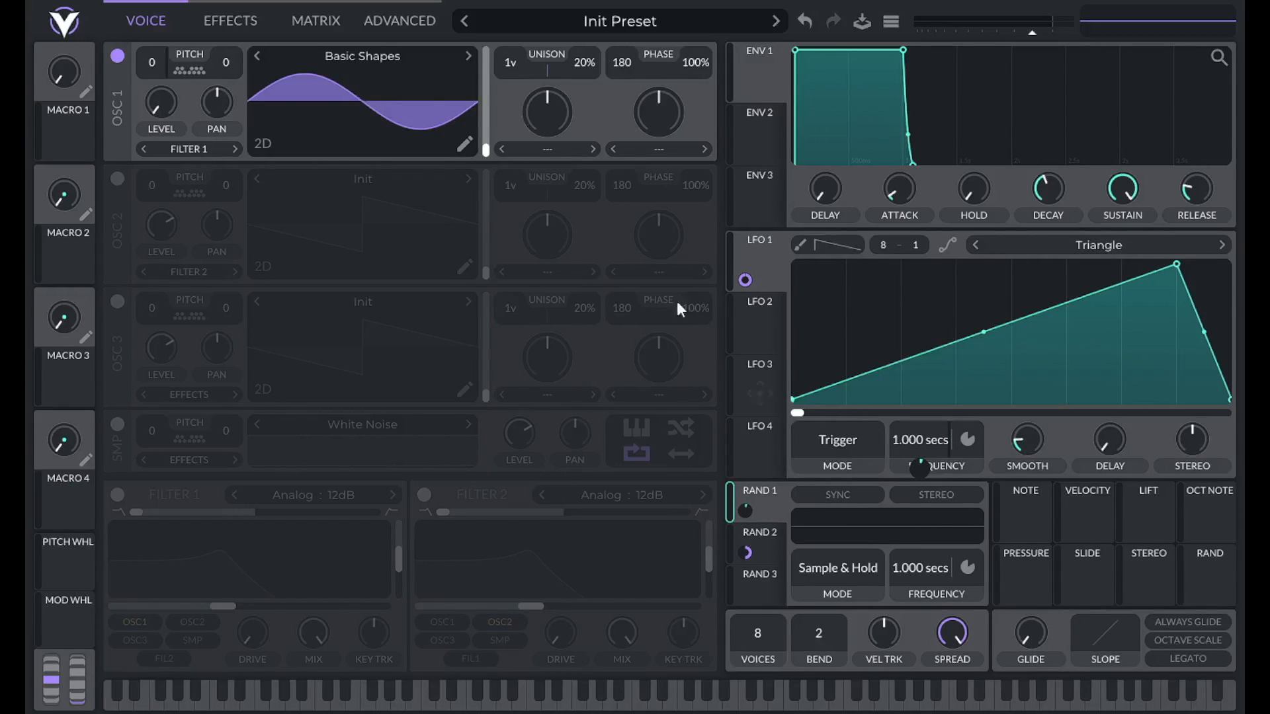
In the matrix, route Rand 1 to Random LFO 2 Frequency with a 0.05 amount.
{"action": "left_click", "coordinate": [308, 25]}
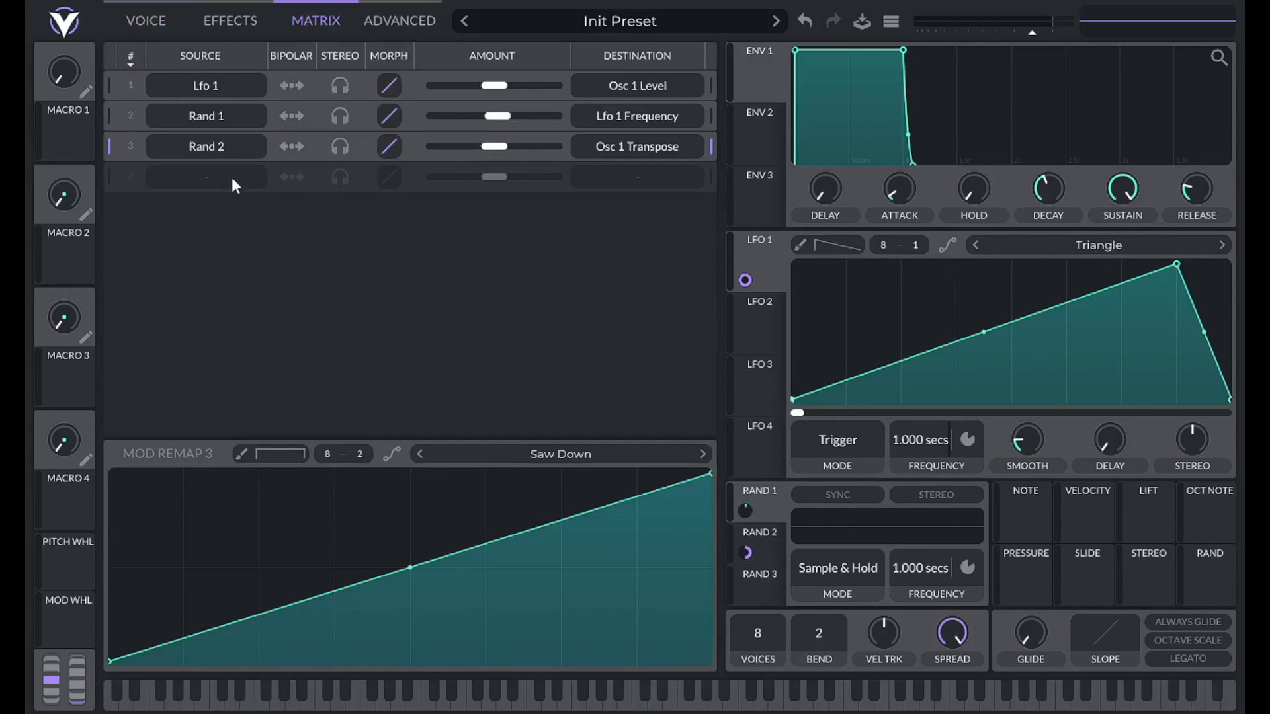
{"action": "left_click", "coordinate": [200, 179]}
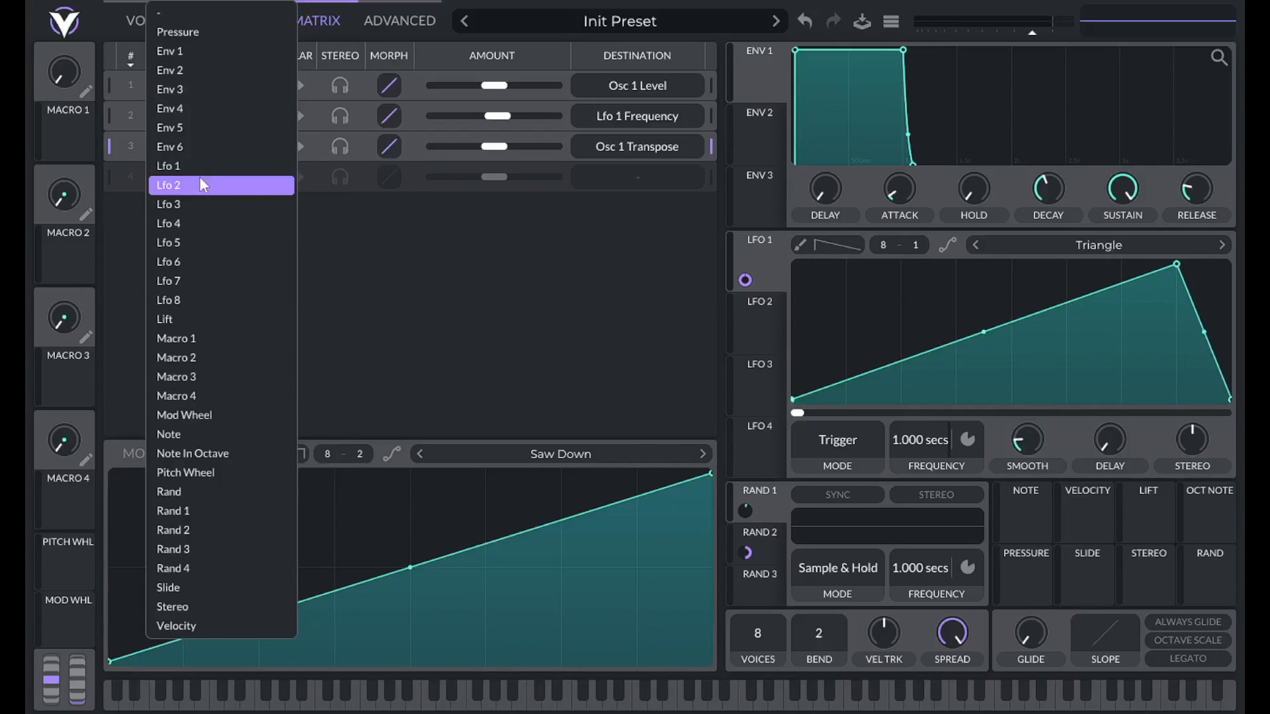
{"action": "left_click", "coordinate": [191, 509]}
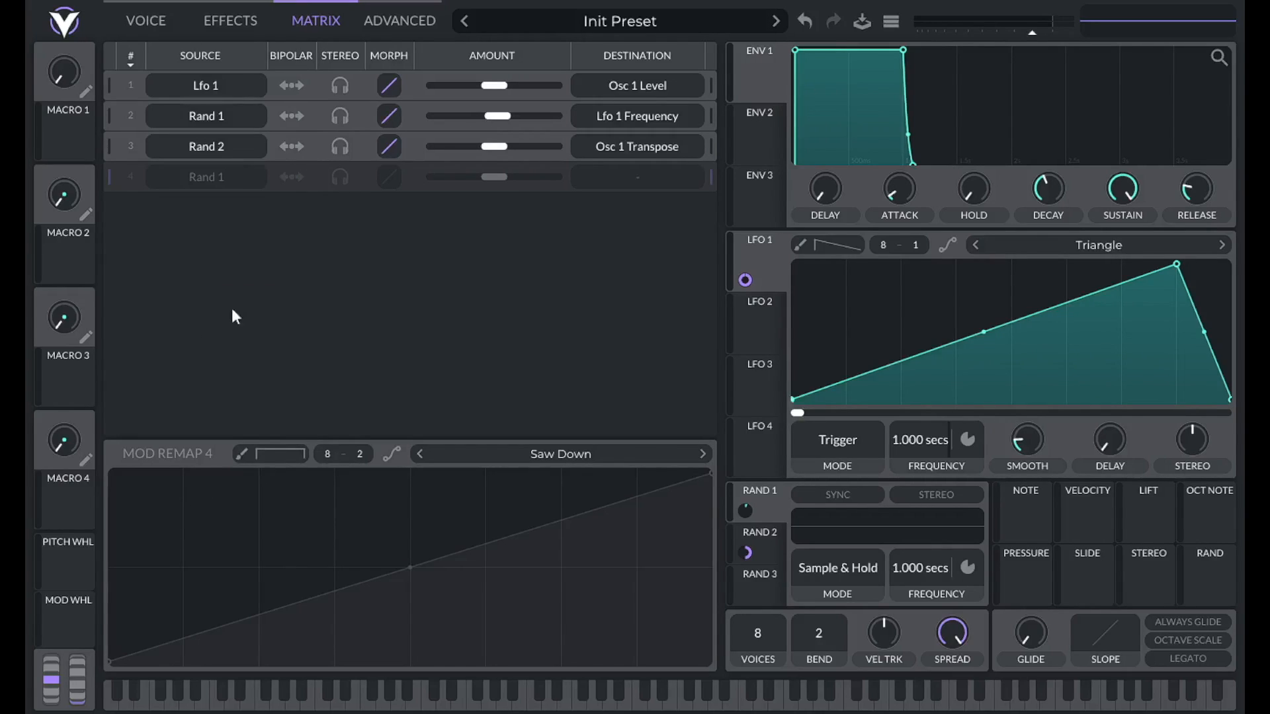
{"action": "left_click", "coordinate": [602, 182]}
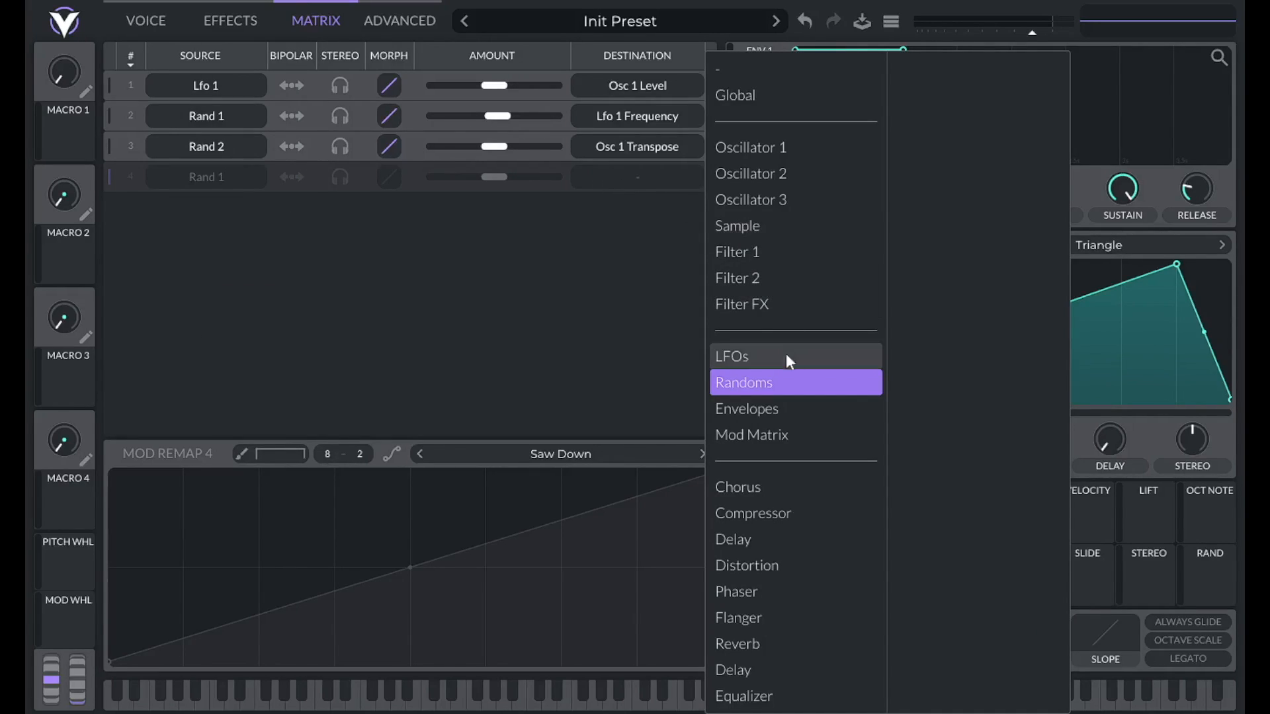
{"action": "left_click", "coordinate": [760, 387]}
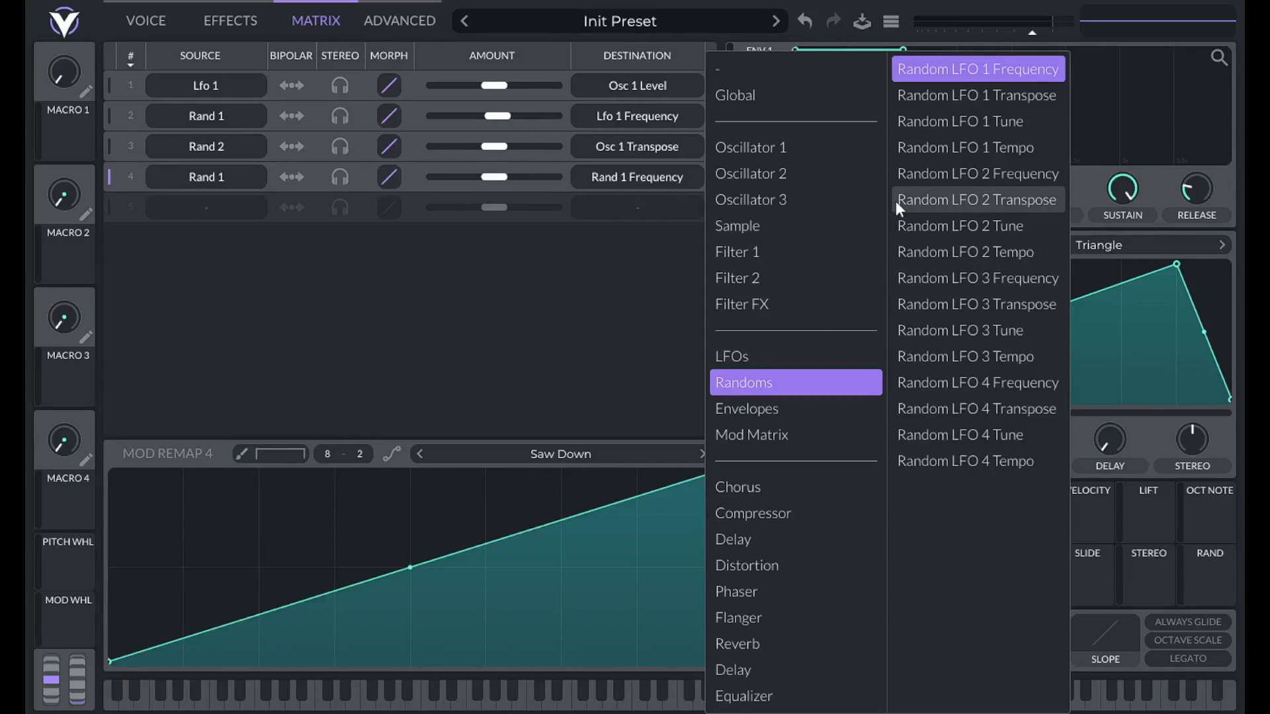
{"action": "left_click", "coordinate": [923, 176]}
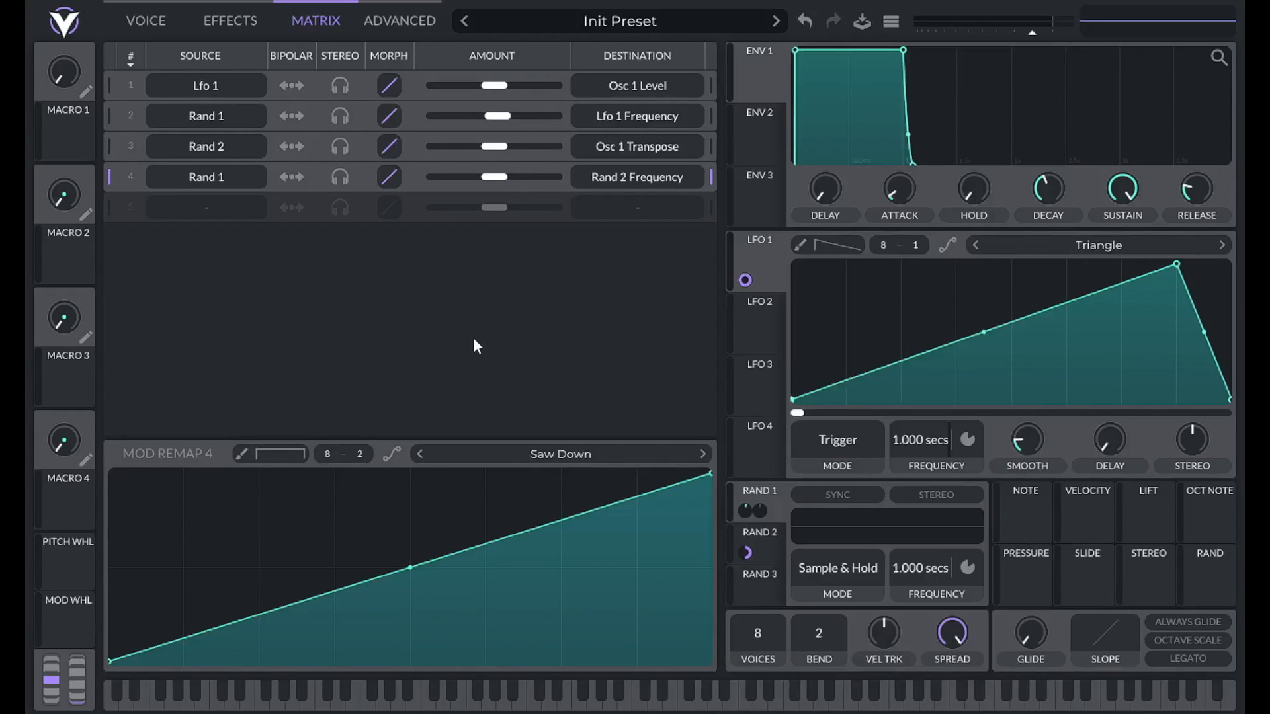
{"action": "right_click", "coordinate": [763, 516]}
{"action": "left_click", "coordinate": [795, 639]}
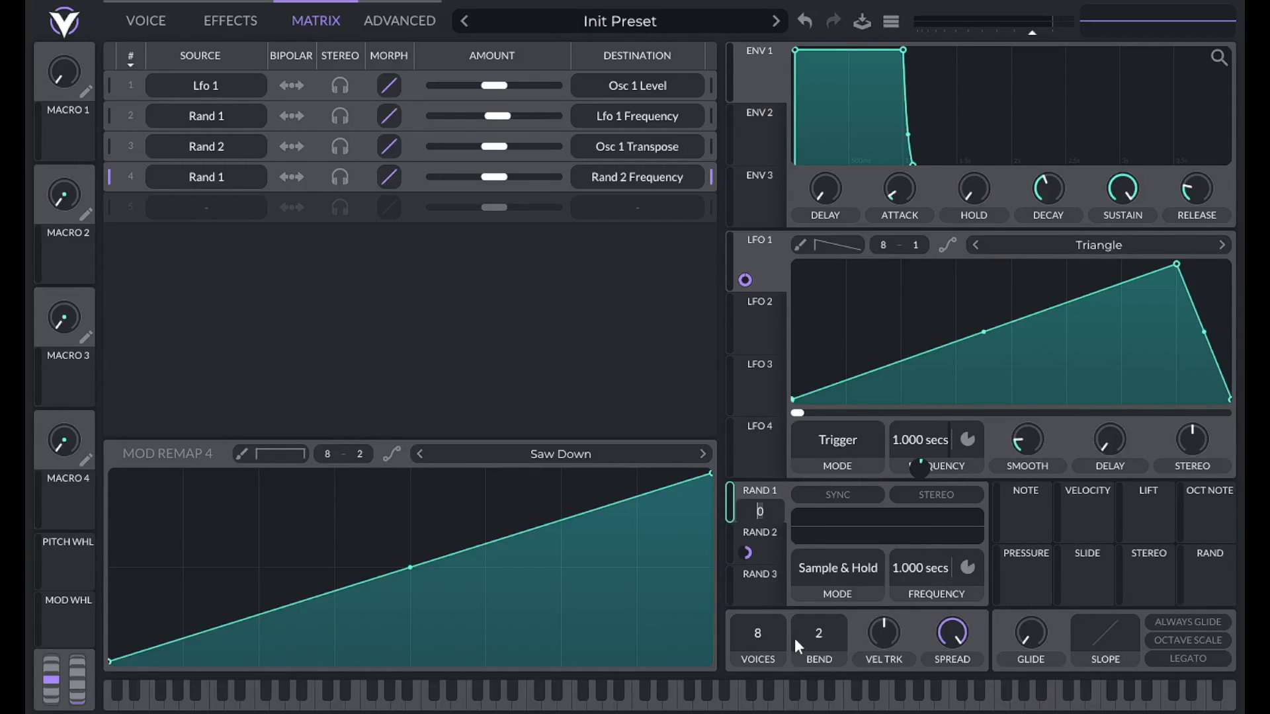
{"action": "type", "text": ".05"}
{"action": "key", "text": "Return"}
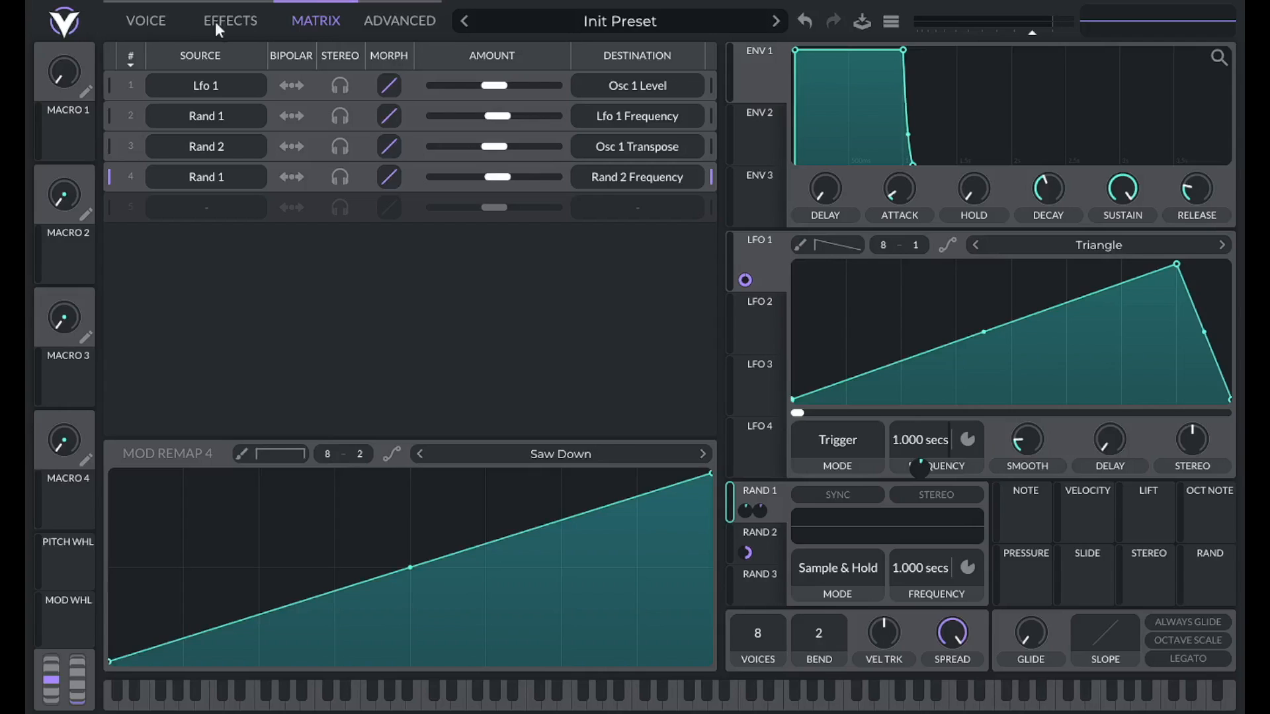
{"action": "left_click", "coordinate": [146, 21]}
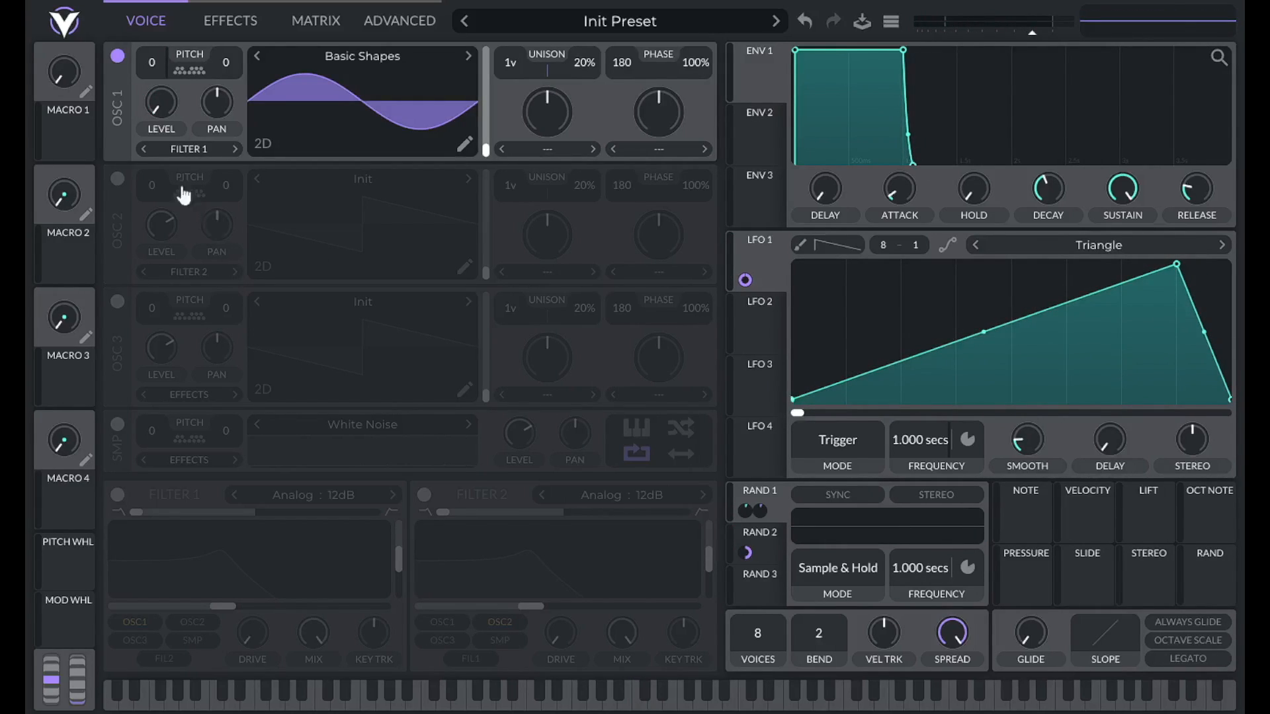
Enable oscillator 1's first two transpose snap notes, then route Rand 2 to its pan.
{"action": "left_click", "coordinate": [181, 74]}
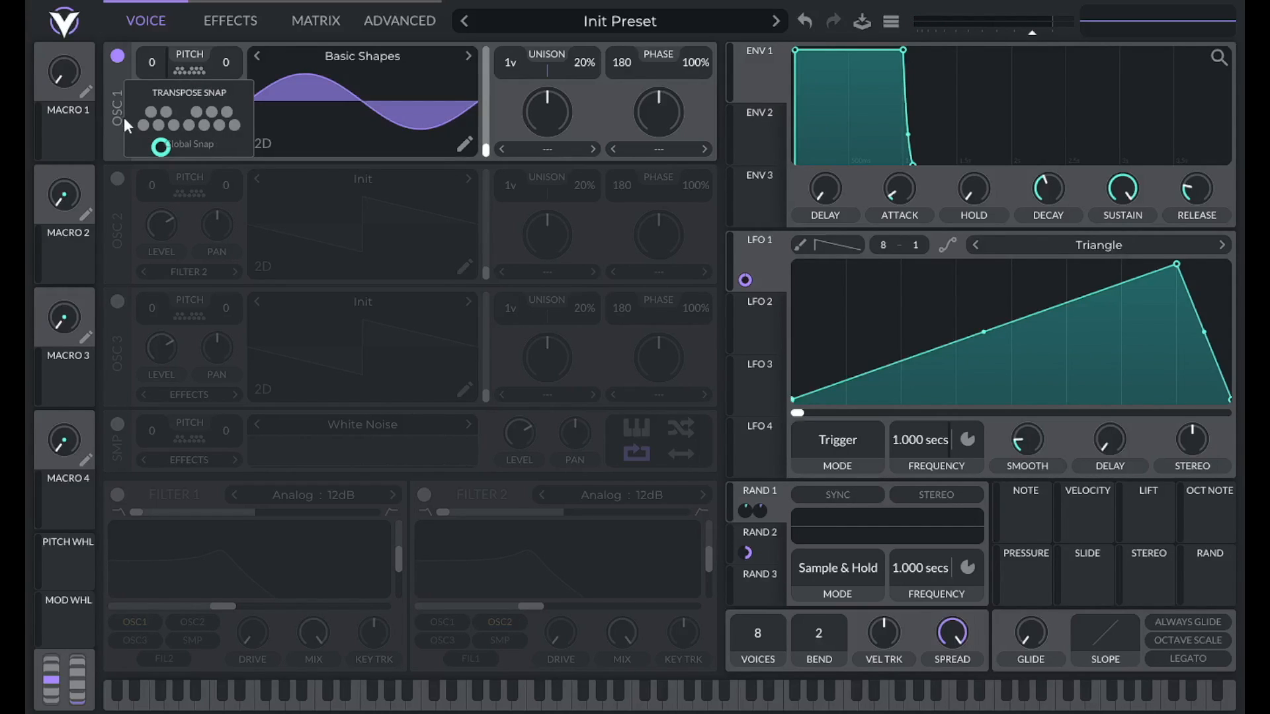
{"action": "left_click", "coordinate": [143, 125]}
{"action": "left_click", "coordinate": [158, 125]}
{"action": "left_click", "coordinate": [203, 72]}
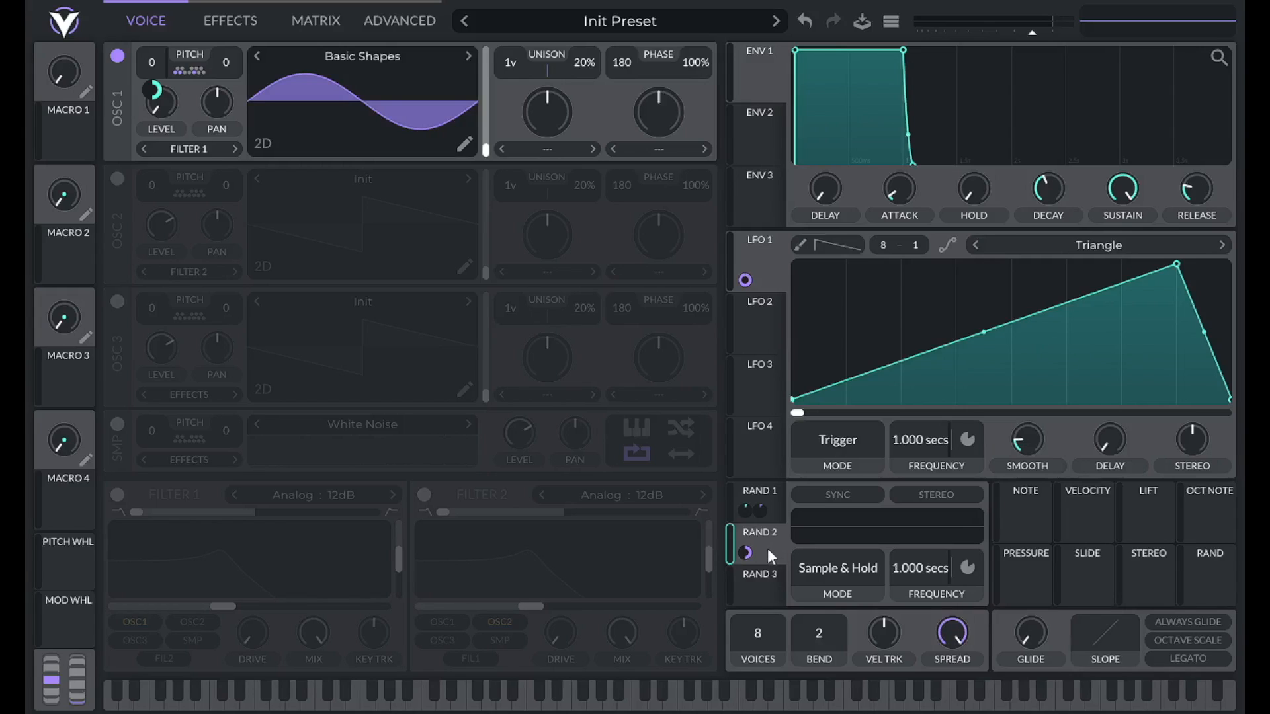
{"action": "left_click_drag", "start_coordinate": [746, 553], "coordinate": [207, 102]}
Adjust Rand 2's pan routing options, route Rand 2 to LFO 1's modulation amount, and view the matrix.
{"action": "right_click", "coordinate": [760, 553]}
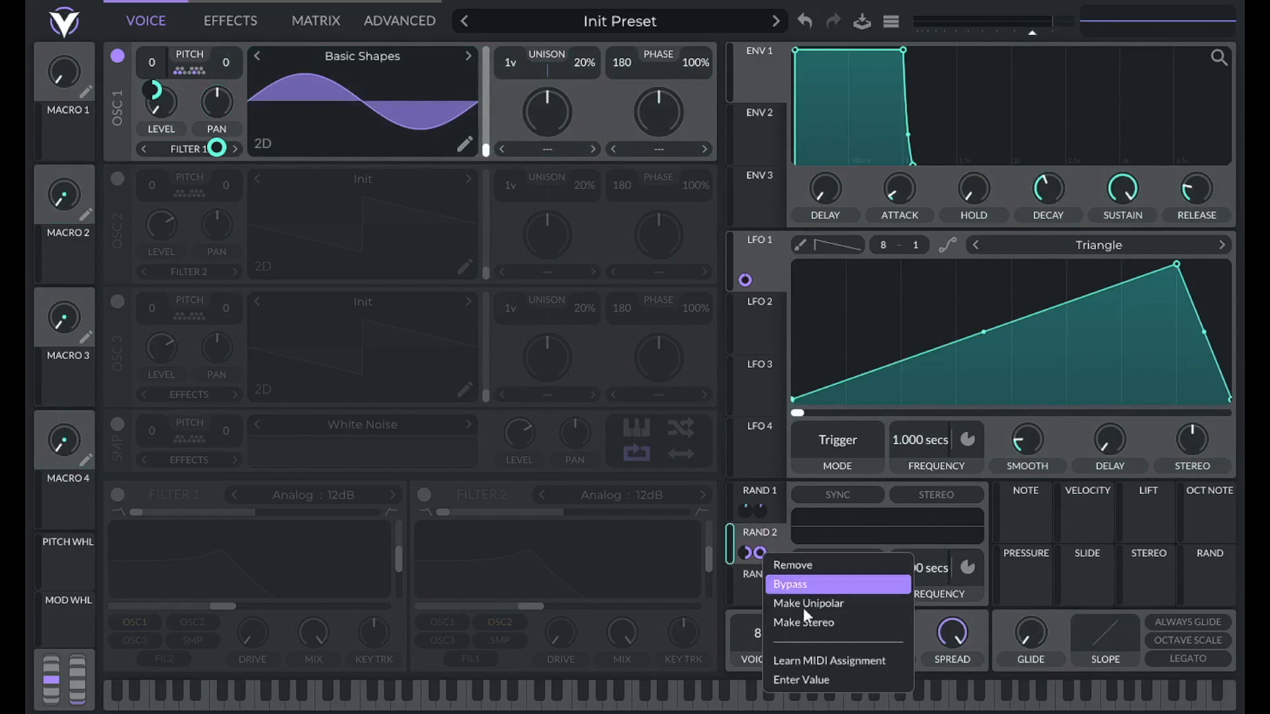
{"action": "left_click", "coordinate": [808, 680]}
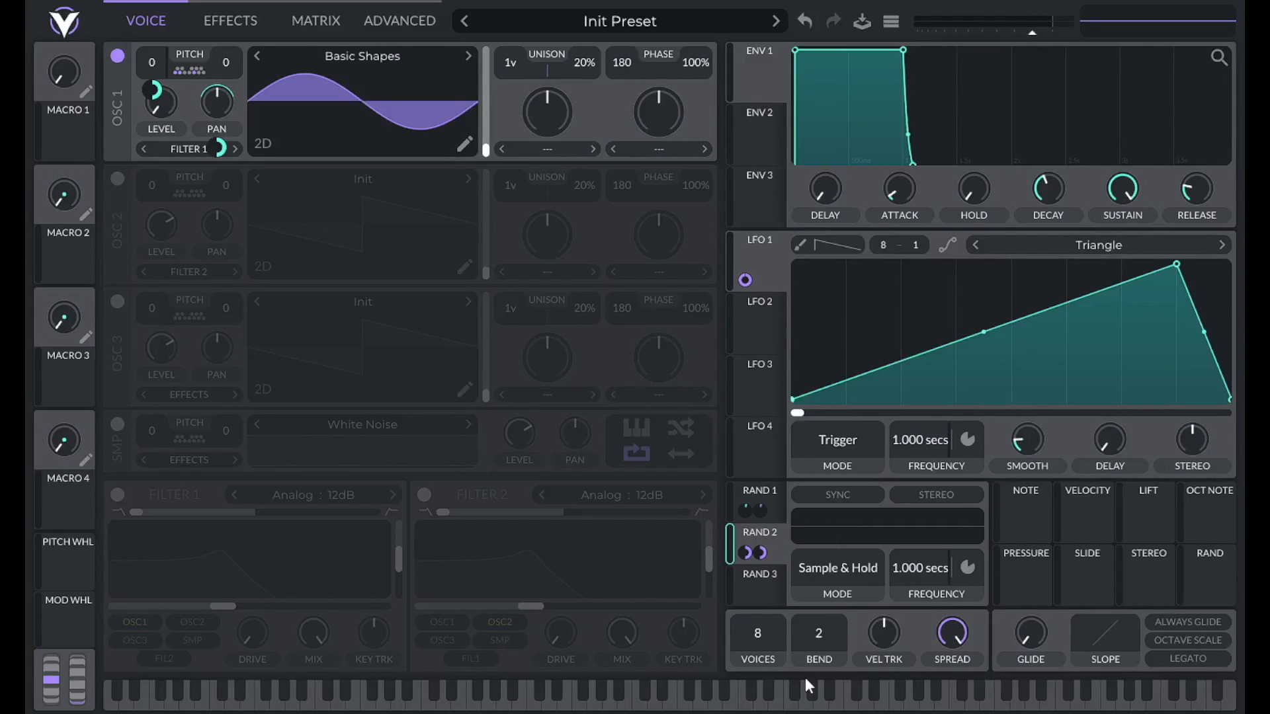
{"action": "mouse_move", "coordinate": [757, 549]}
{"action": "left_click_drag", "start_coordinate": [760, 551], "coordinate": [743, 280]}
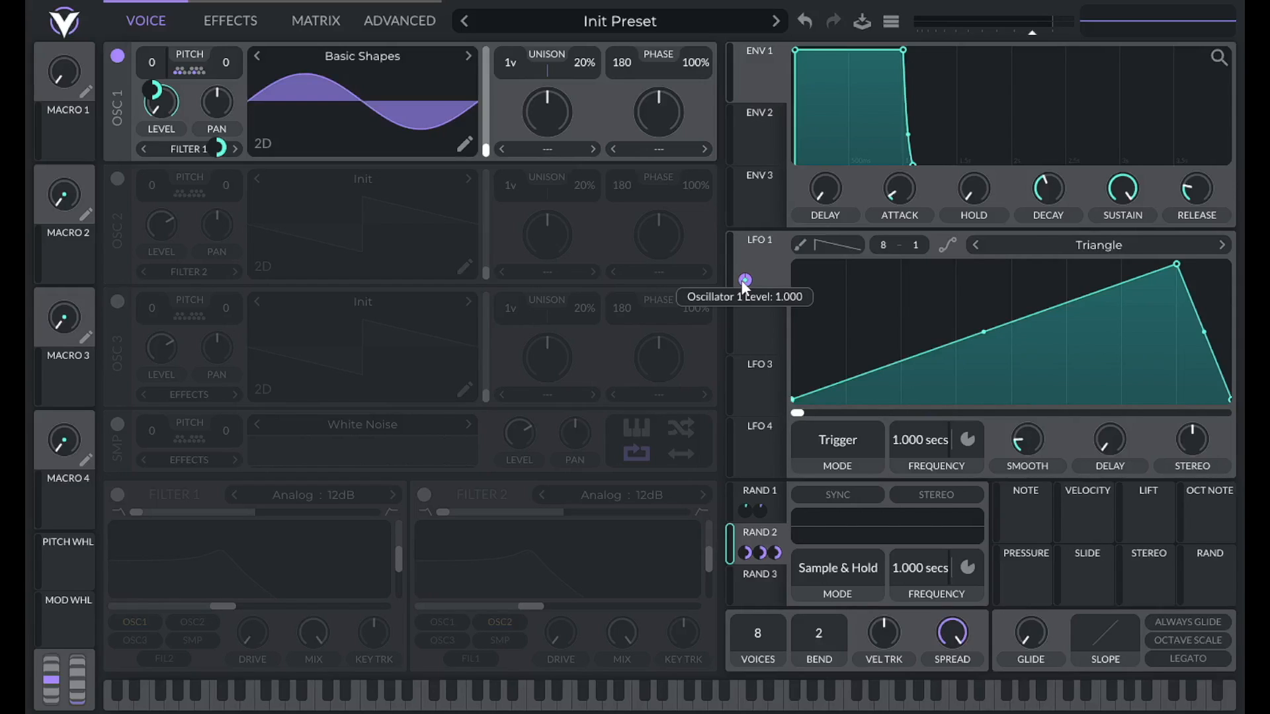
{"action": "left_click", "coordinate": [379, 20]}
{"action": "left_click", "coordinate": [324, 18]}
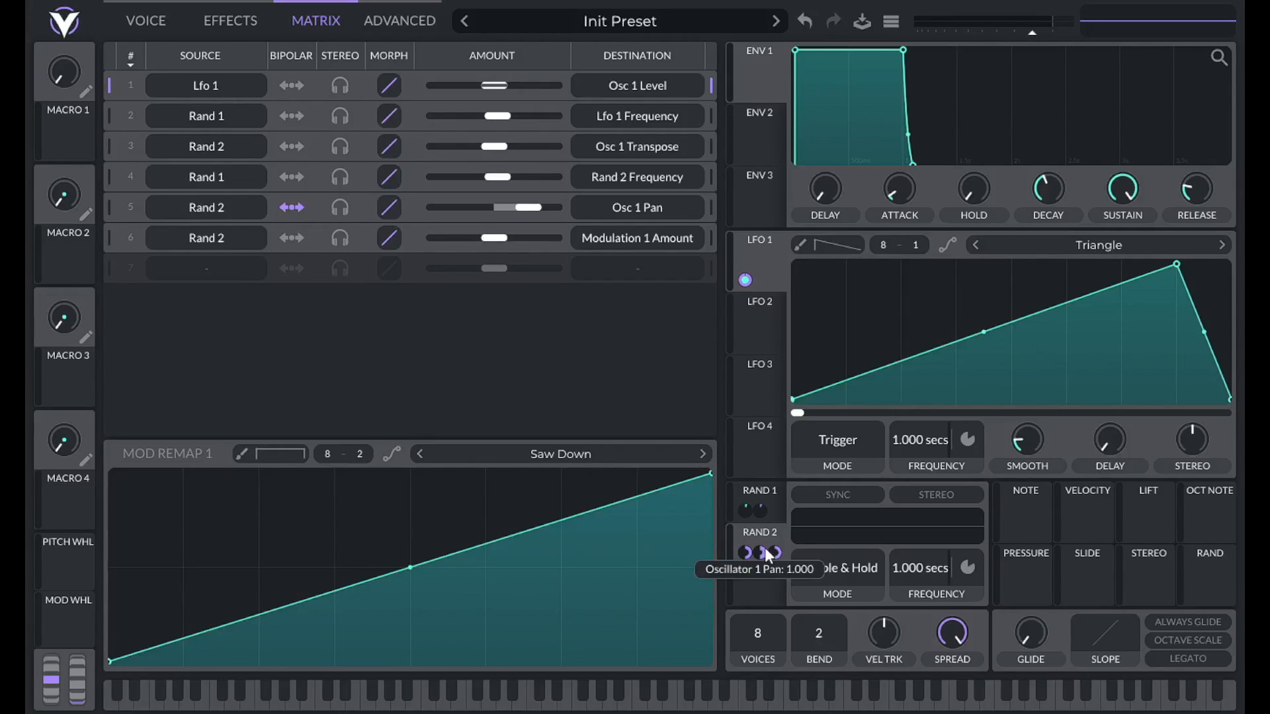
On matrix row 6 (Rand 2 → Modulation 1 Amount), raise the remap curve's start to half height.
{"action": "left_click", "coordinate": [110, 237]}
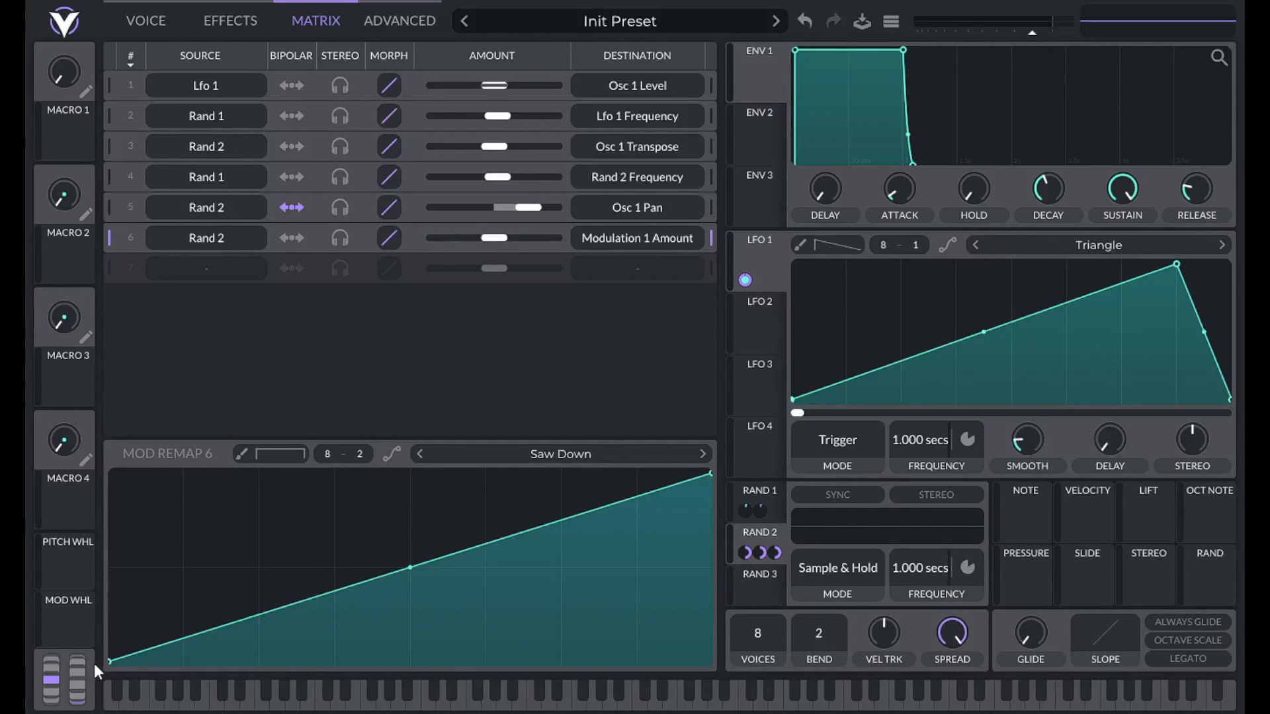
{"action": "left_click_drag", "start_coordinate": [113, 661], "coordinate": [117, 566]}
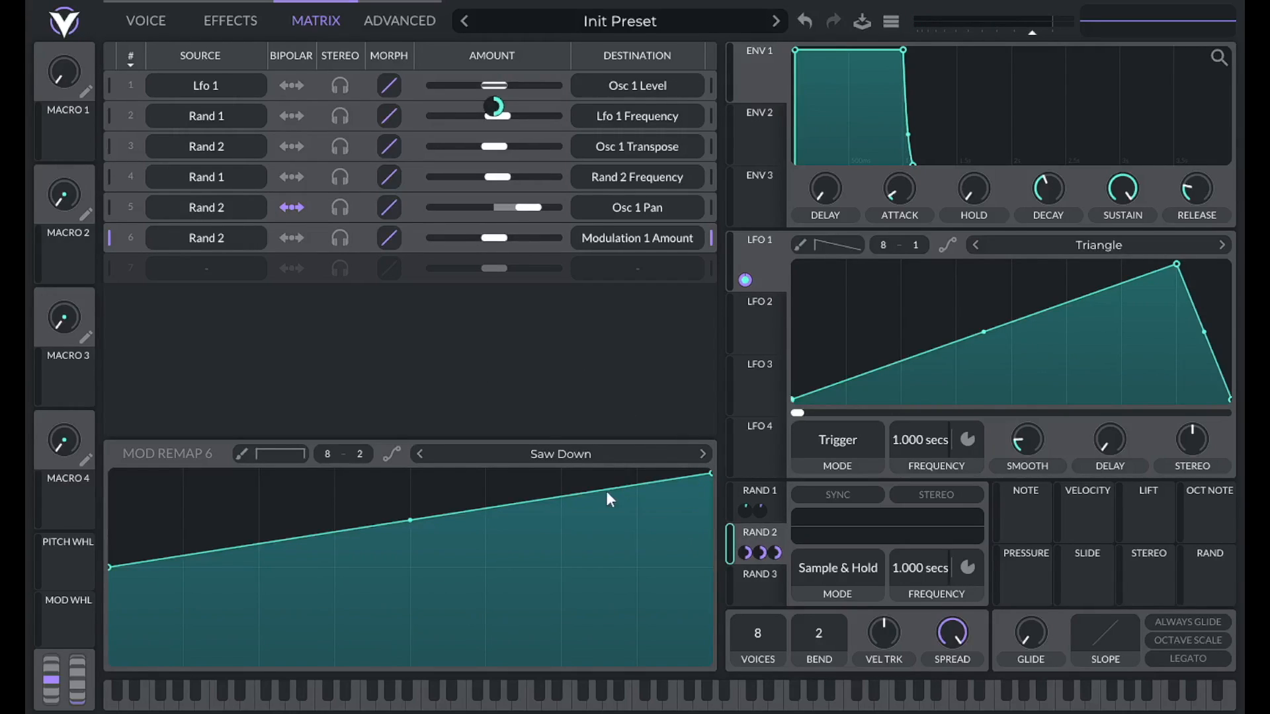
{"action": "left_click", "coordinate": [134, 25]}
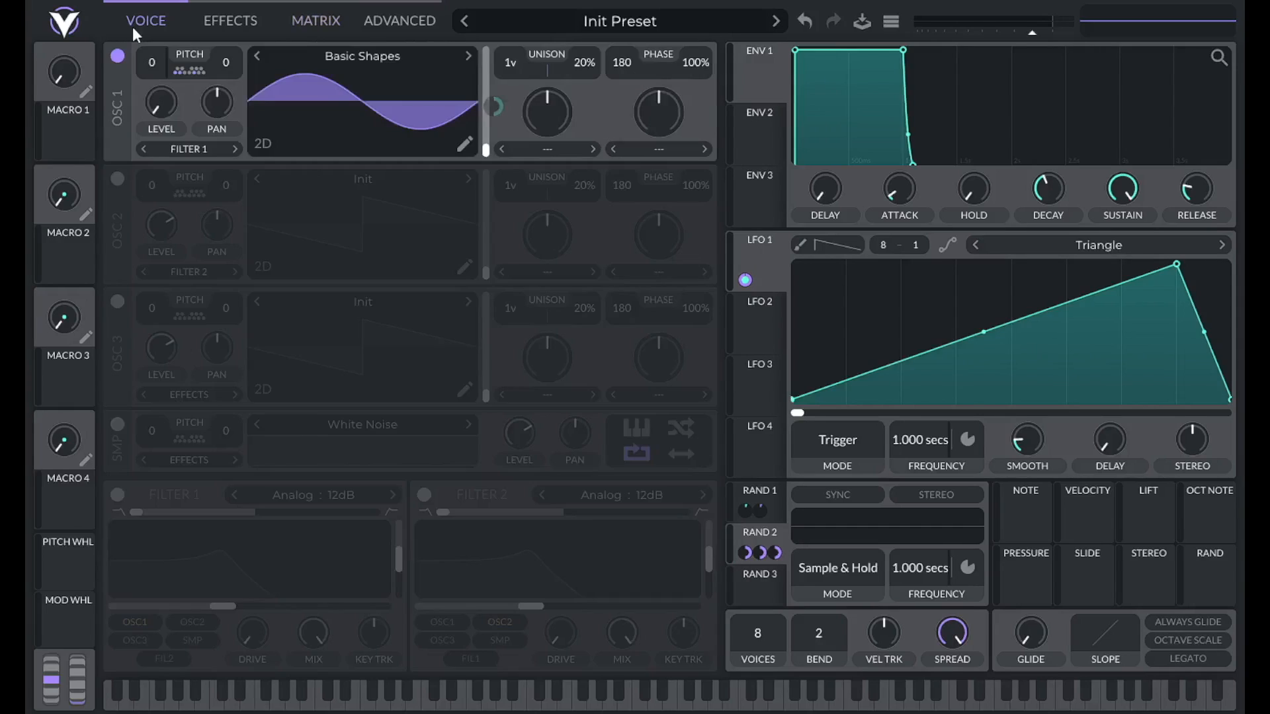
Turn on oscillator 2 and load the Basic Shapes sine wavetable.
{"action": "left_click", "coordinate": [116, 183]}
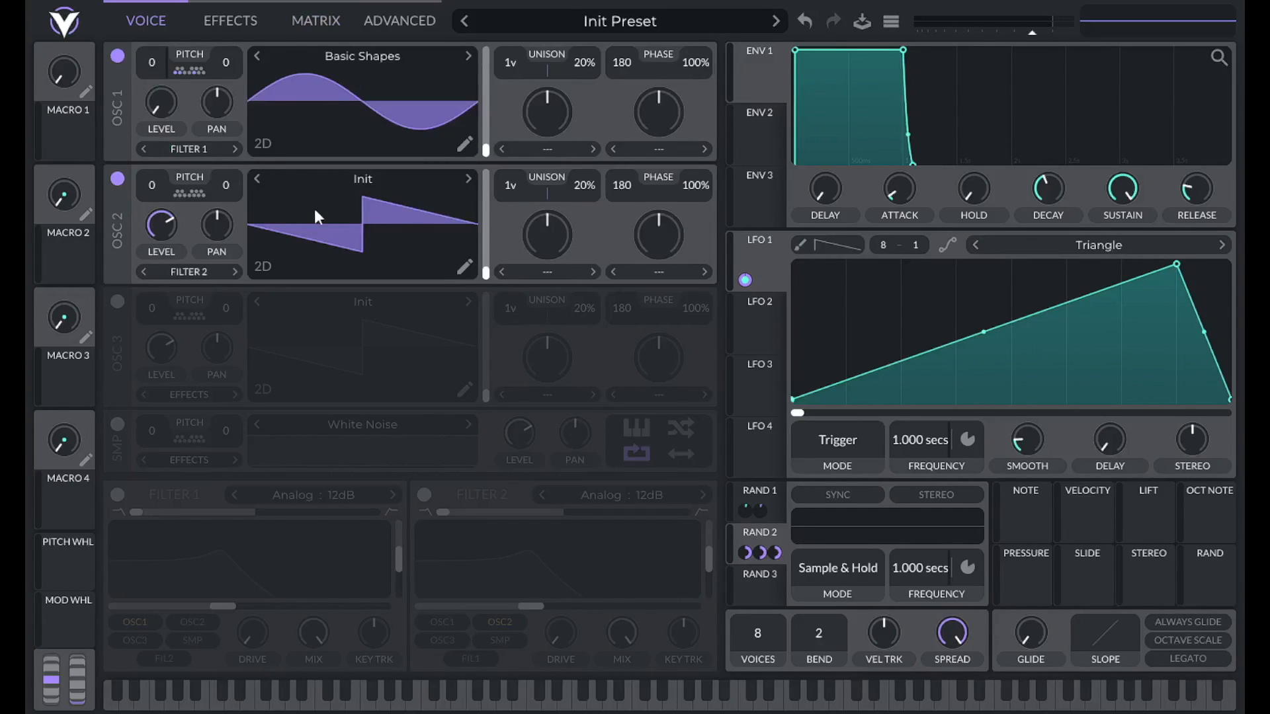
{"action": "left_click", "coordinate": [433, 179]}
{"action": "left_click", "coordinate": [852, 218]}
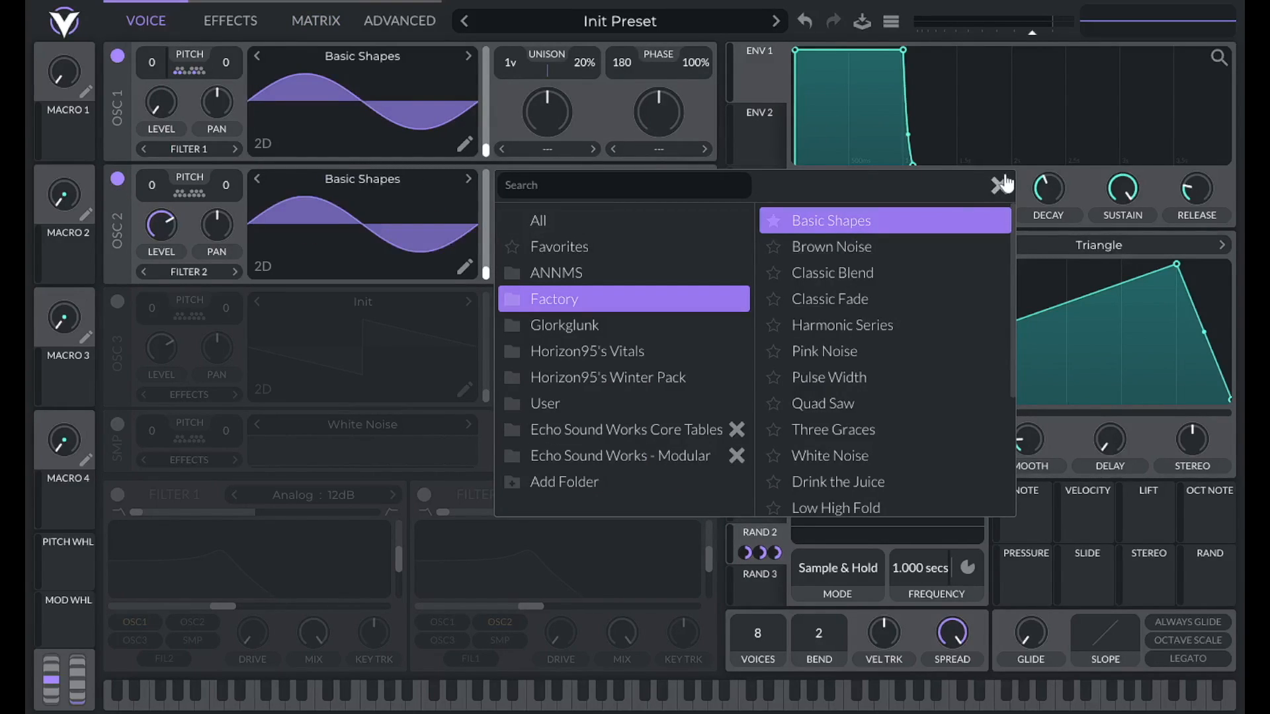
{"action": "left_click", "coordinate": [998, 185]}
Shape LFO 2 into a 1.5-second rising ramp and route it to oscillator 2's level.
{"action": "left_click", "coordinate": [752, 325]}
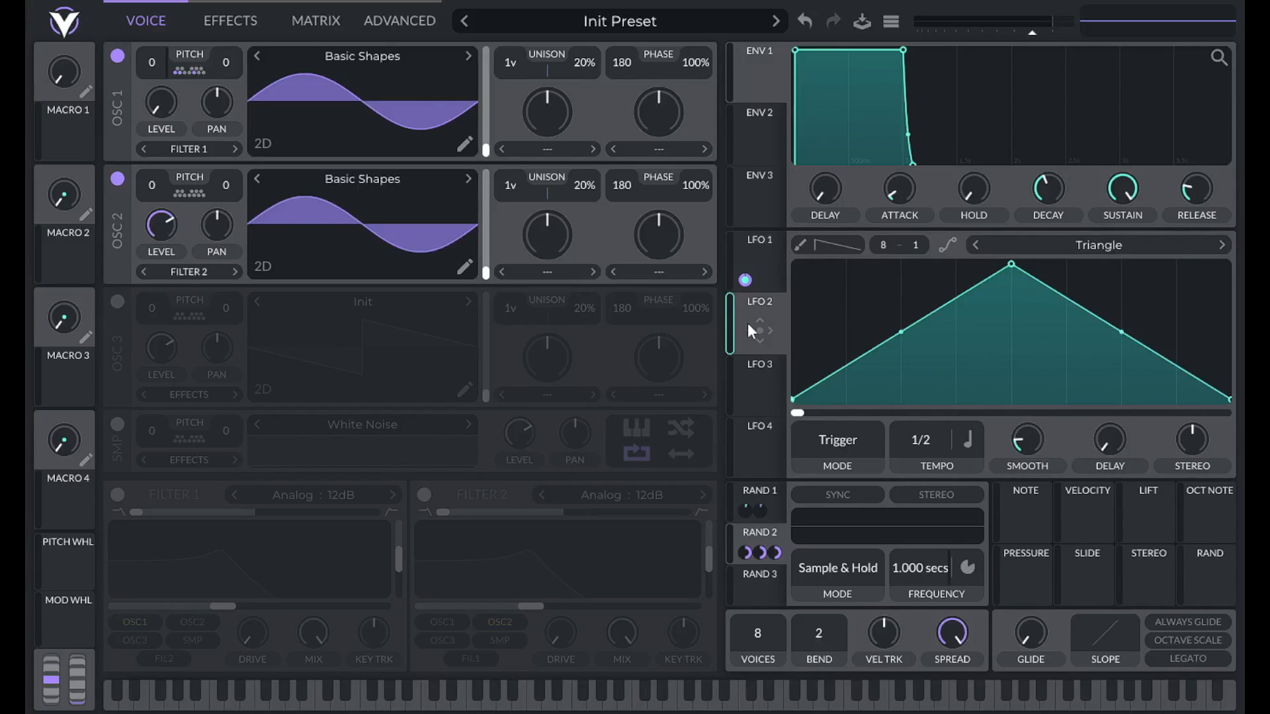
{"action": "left_click_drag", "start_coordinate": [1014, 262], "coordinate": [1182, 246]}
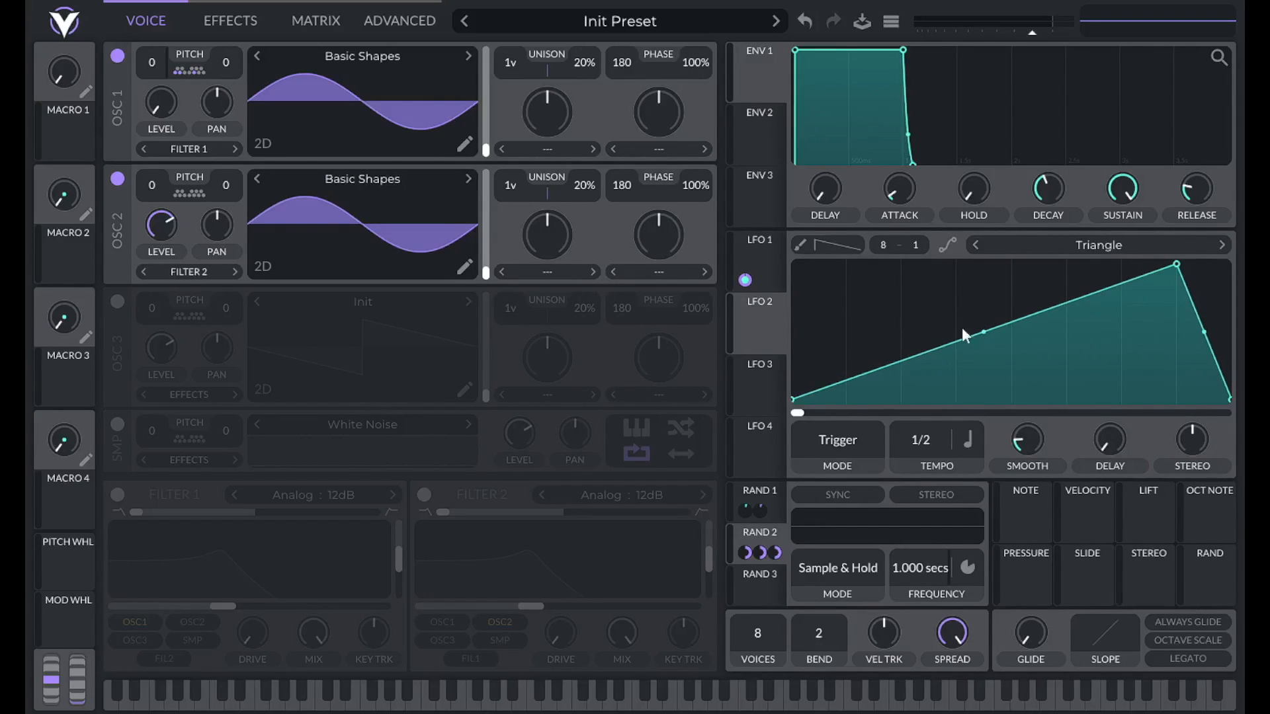
{"action": "left_click", "coordinate": [965, 442]}
{"action": "left_click", "coordinate": [979, 469]}
{"action": "right_click", "coordinate": [932, 444]}
{"action": "left_click", "coordinate": [939, 466]}
{"action": "type", "text": "1.5"}
{"action": "key", "text": "Return"}
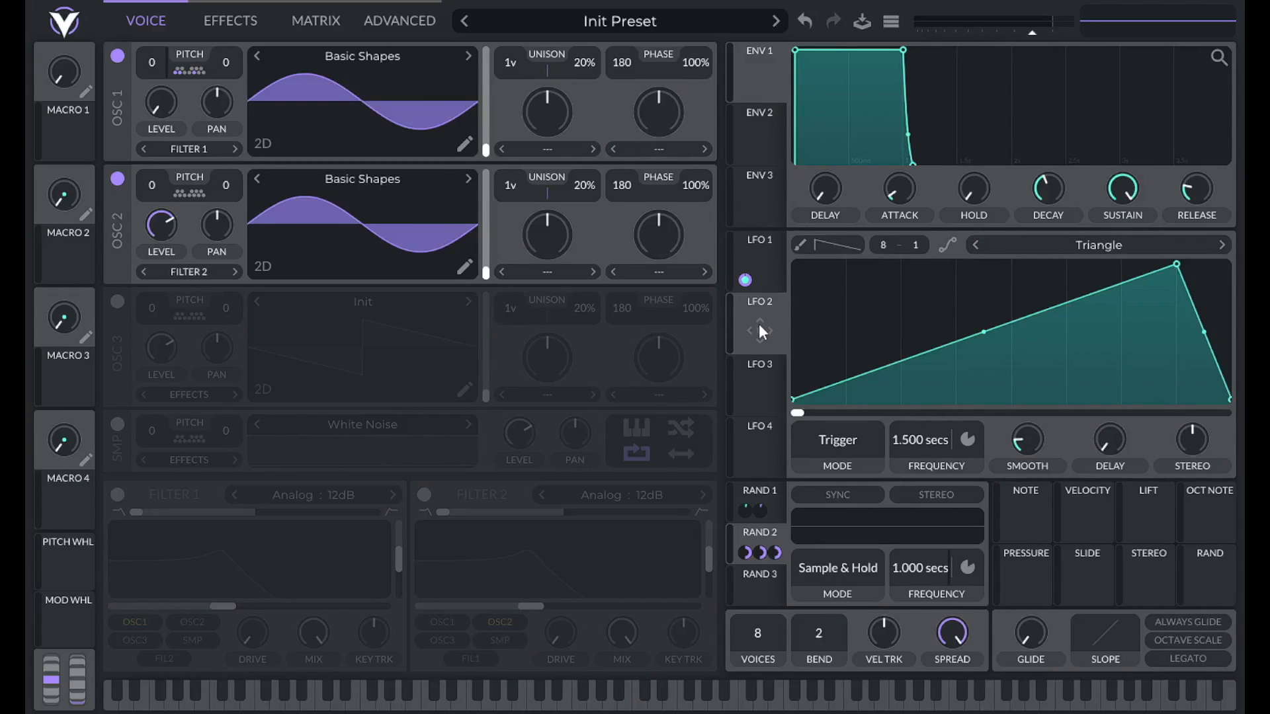
{"action": "left_click_drag", "start_coordinate": [760, 326], "coordinate": [165, 229]}
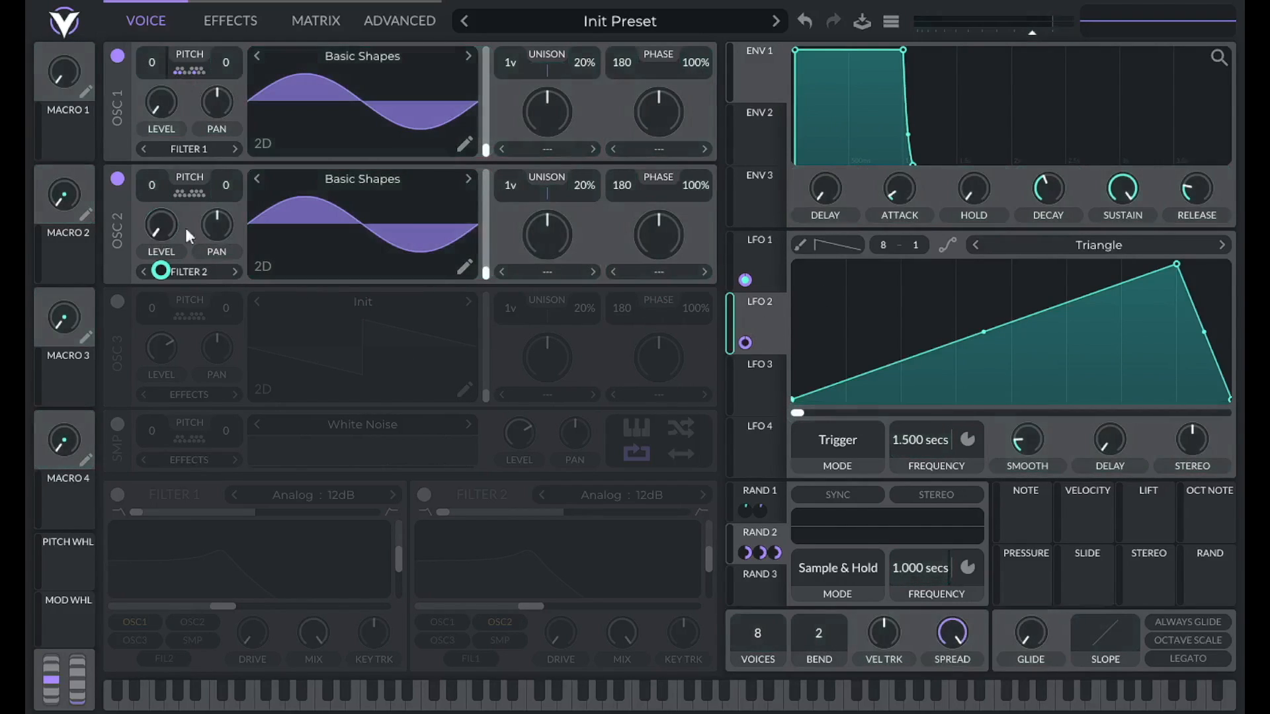
Make Rand 3 a Sample & Hold source with a 1.5-second frequency.
{"action": "left_click", "coordinate": [749, 587]}
{"action": "left_click", "coordinate": [849, 573]}
{"action": "left_click", "coordinate": [815, 614]}
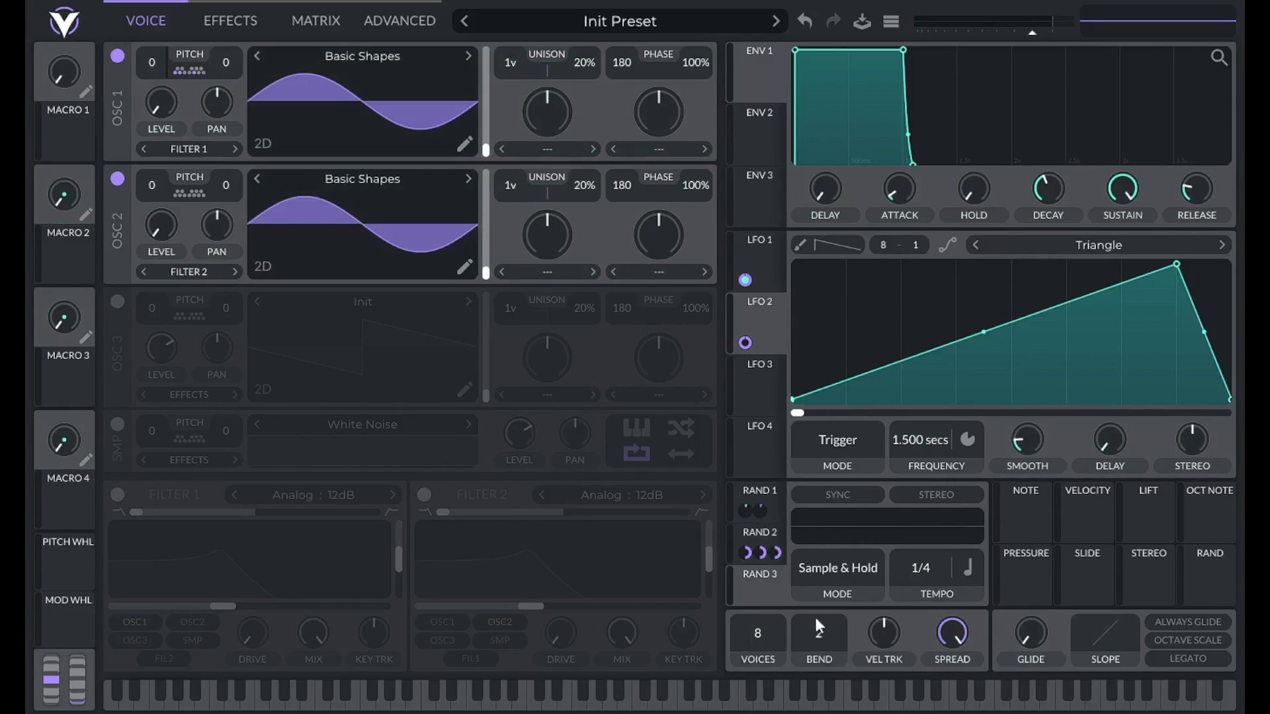
{"action": "left_click", "coordinate": [965, 575]}
{"action": "left_click", "coordinate": [973, 598]}
{"action": "right_click", "coordinate": [915, 564]}
{"action": "left_click", "coordinate": [942, 590]}
{"action": "type", "text": "1.5"}
{"action": "key", "text": "Return"}
Route Rand 3 to LFO 2's frequency with a modulation amount of 0.05.
{"action": "left_click_drag", "start_coordinate": [770, 572], "coordinate": [915, 450]}
{"action": "right_click", "coordinate": [746, 567]}
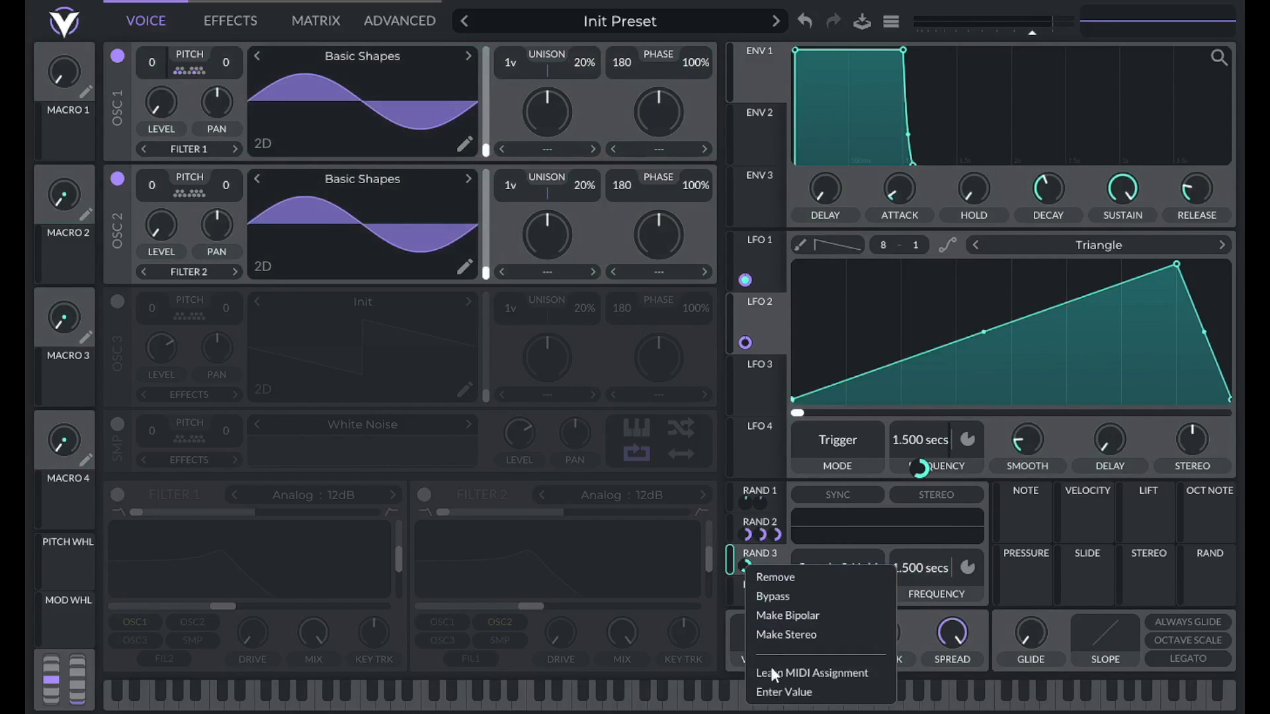
{"action": "left_click", "coordinate": [754, 686]}
{"action": "type", "text": ".05"}
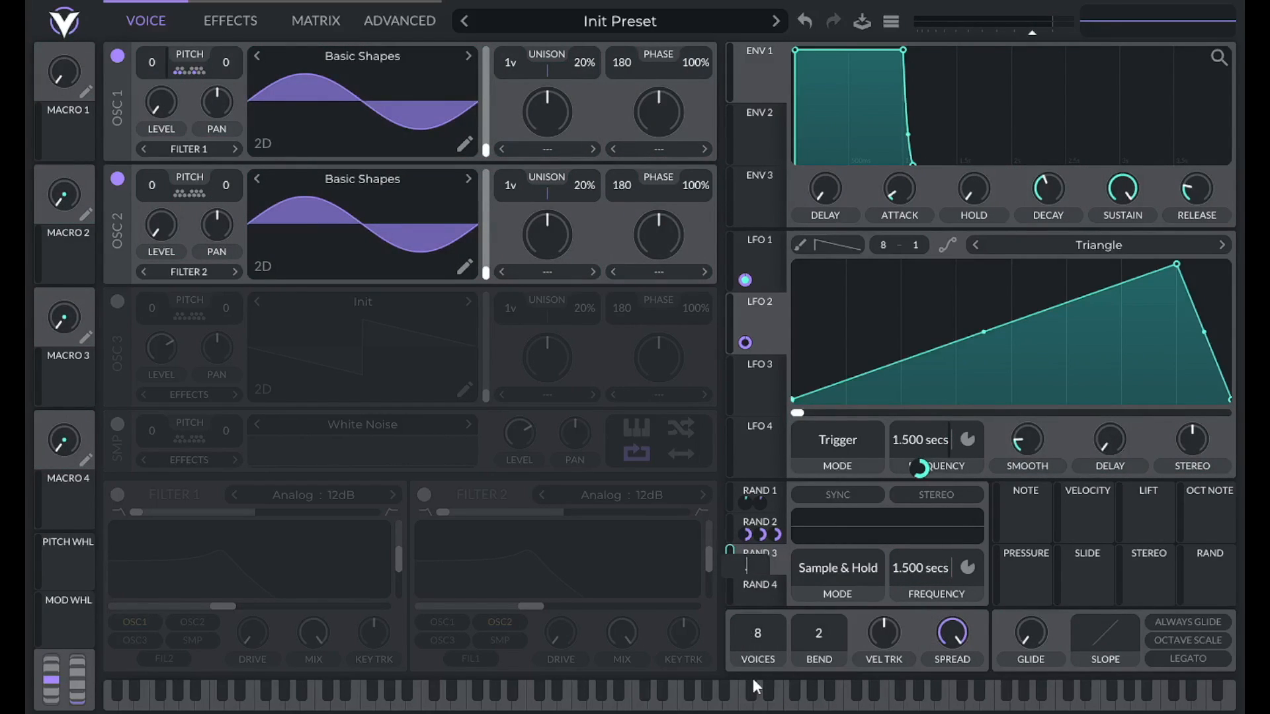
{"action": "key", "text": "Return"}
Make Rand 4 a 1.5-second Sample & Hold source routed to oscillator 2's transpose.
{"action": "left_click", "coordinate": [765, 587]}
{"action": "left_click", "coordinate": [838, 583]}
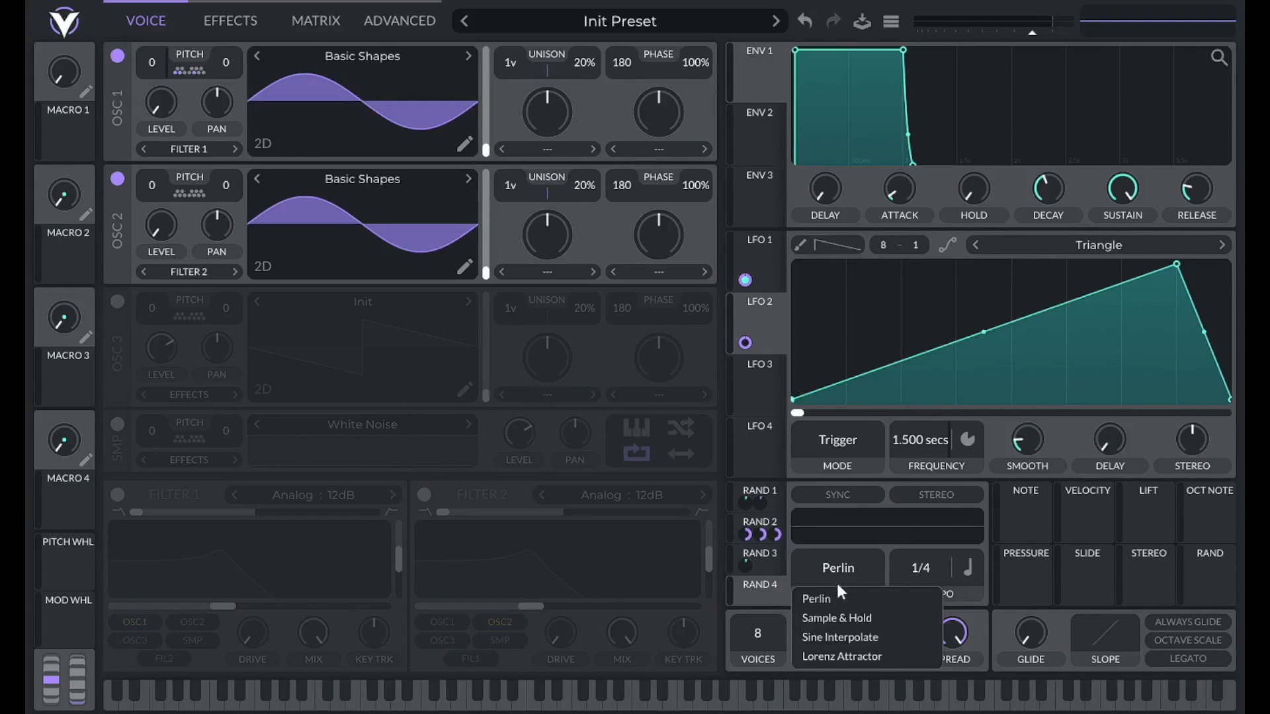
{"action": "left_click", "coordinate": [875, 618]}
{"action": "left_click", "coordinate": [957, 574]}
{"action": "left_click", "coordinate": [965, 593]}
{"action": "right_click", "coordinate": [927, 570]}
{"action": "left_click", "coordinate": [924, 598]}
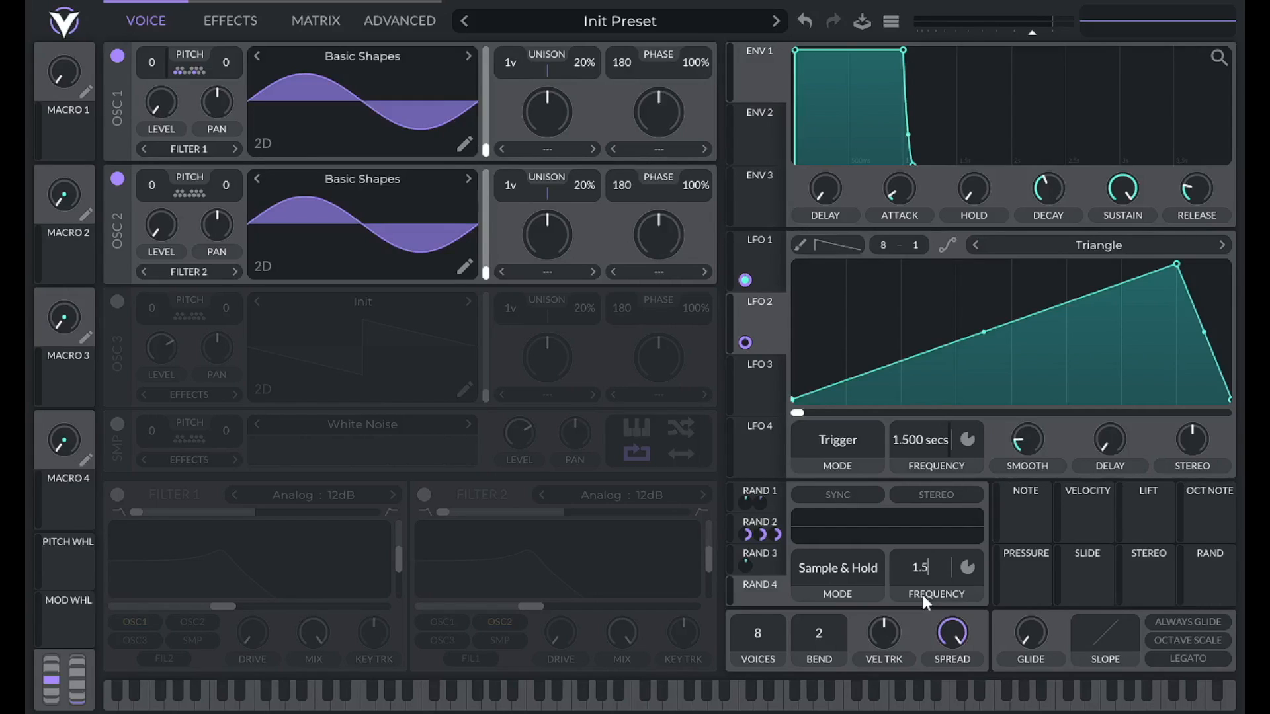
{"action": "left_click_drag", "start_coordinate": [767, 597], "coordinate": [144, 189]}
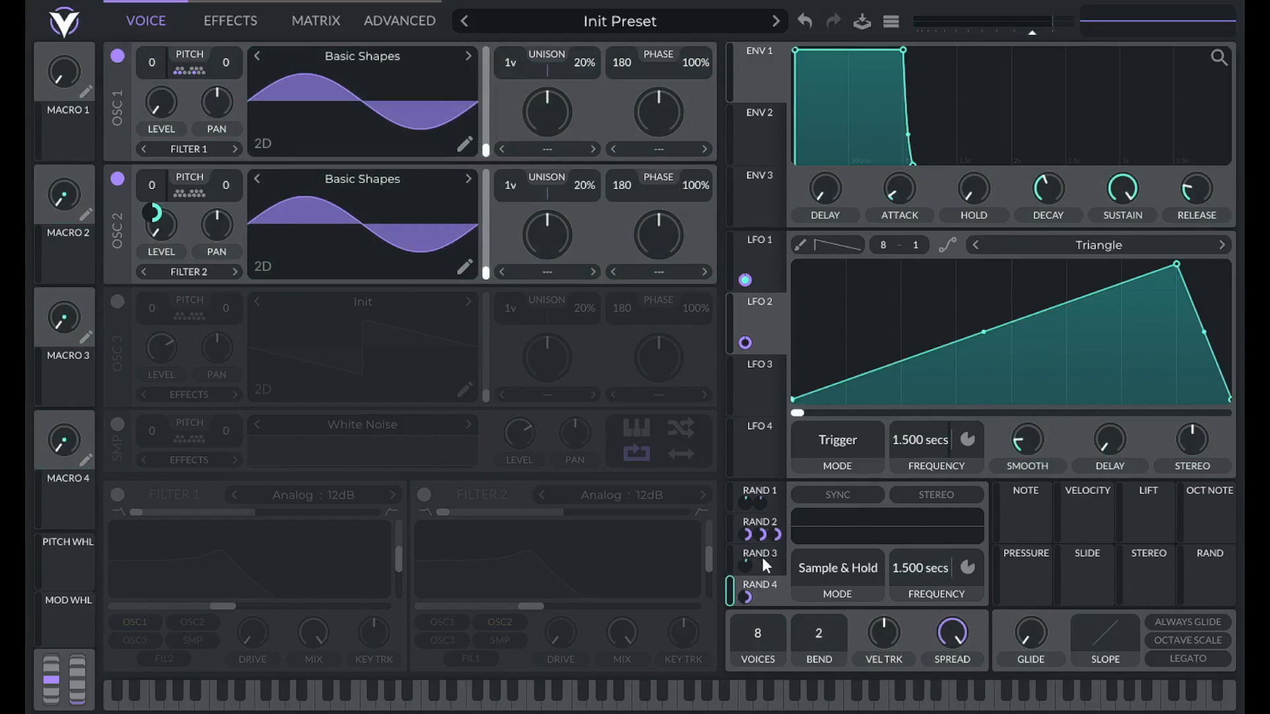
{"action": "left_click", "coordinate": [329, 20]}
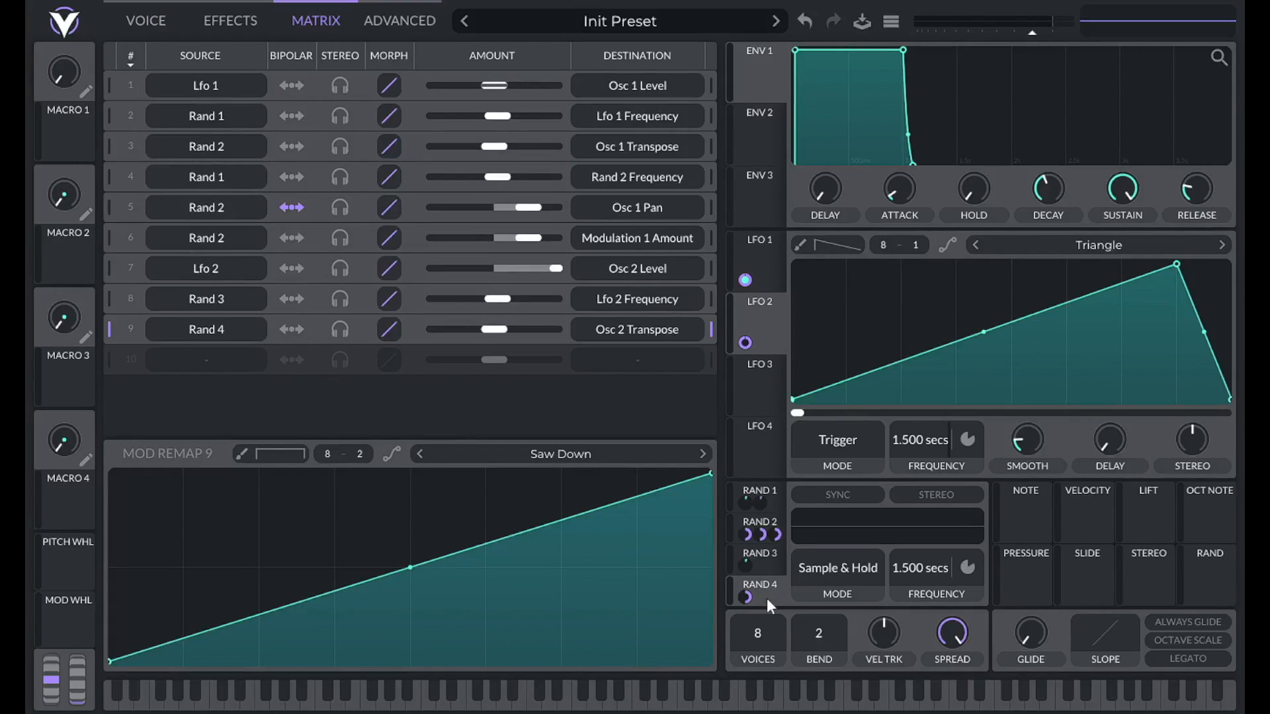
Add matrix row 10 with source Rand 3 and destination Random LFO 4 Frequency.
{"action": "left_click", "coordinate": [208, 361]}
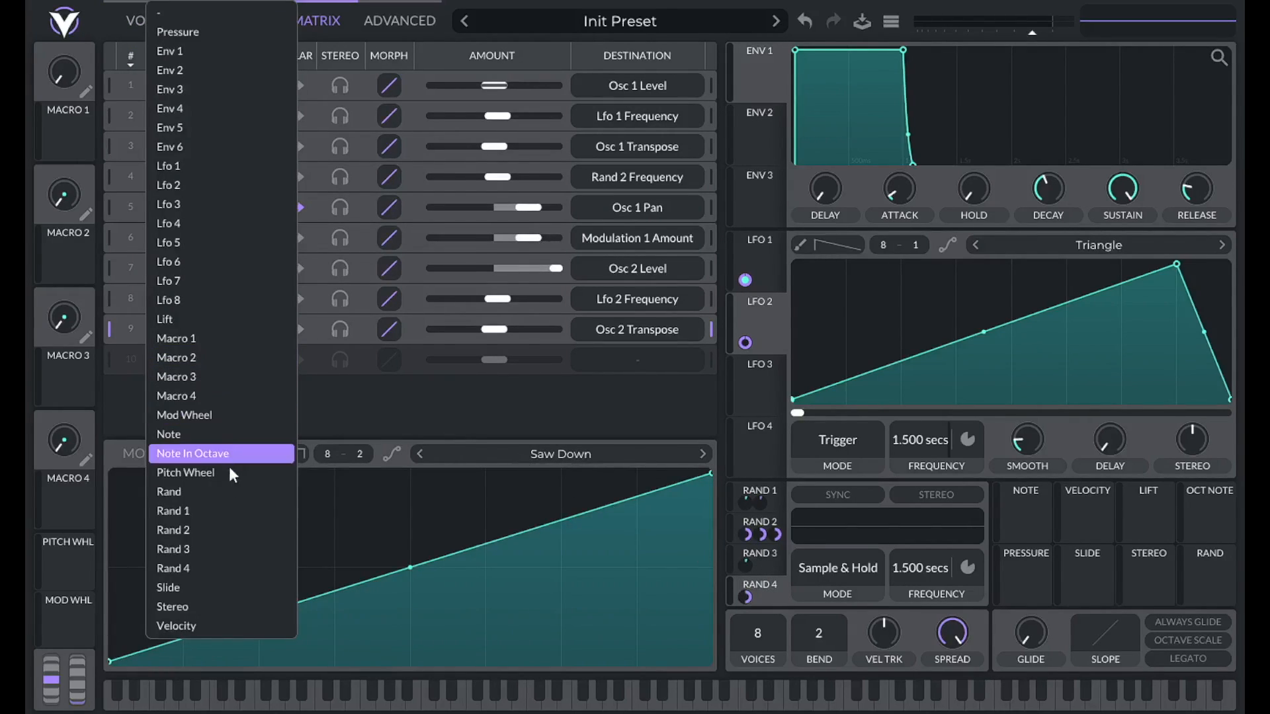
{"action": "left_click", "coordinate": [202, 551]}
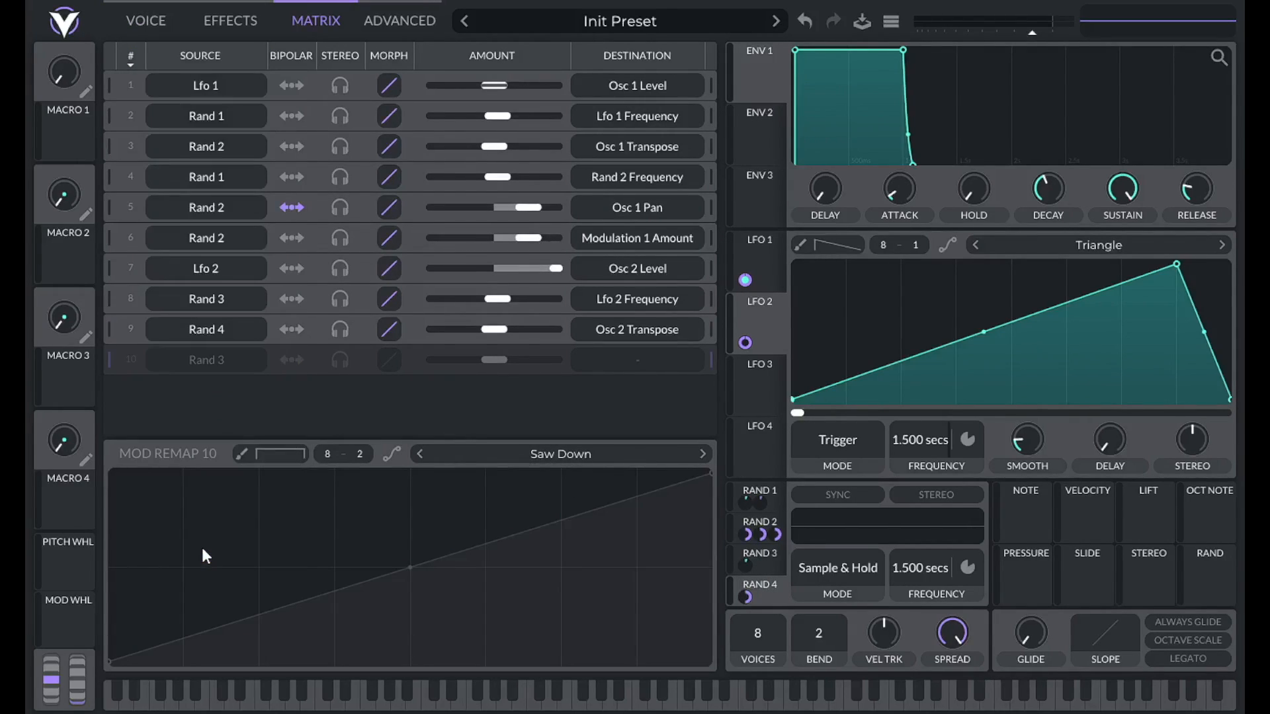
{"action": "left_click", "coordinate": [638, 361]}
{"action": "left_click", "coordinate": [775, 382]}
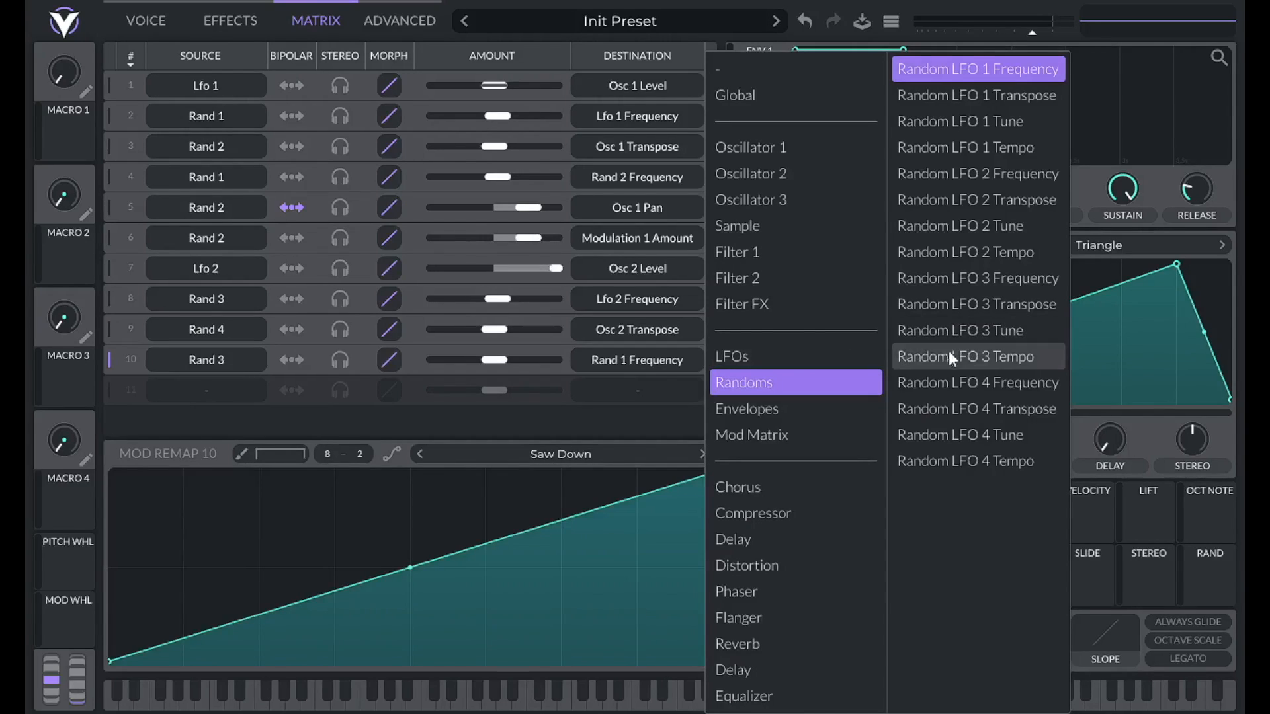
{"action": "left_click", "coordinate": [969, 384]}
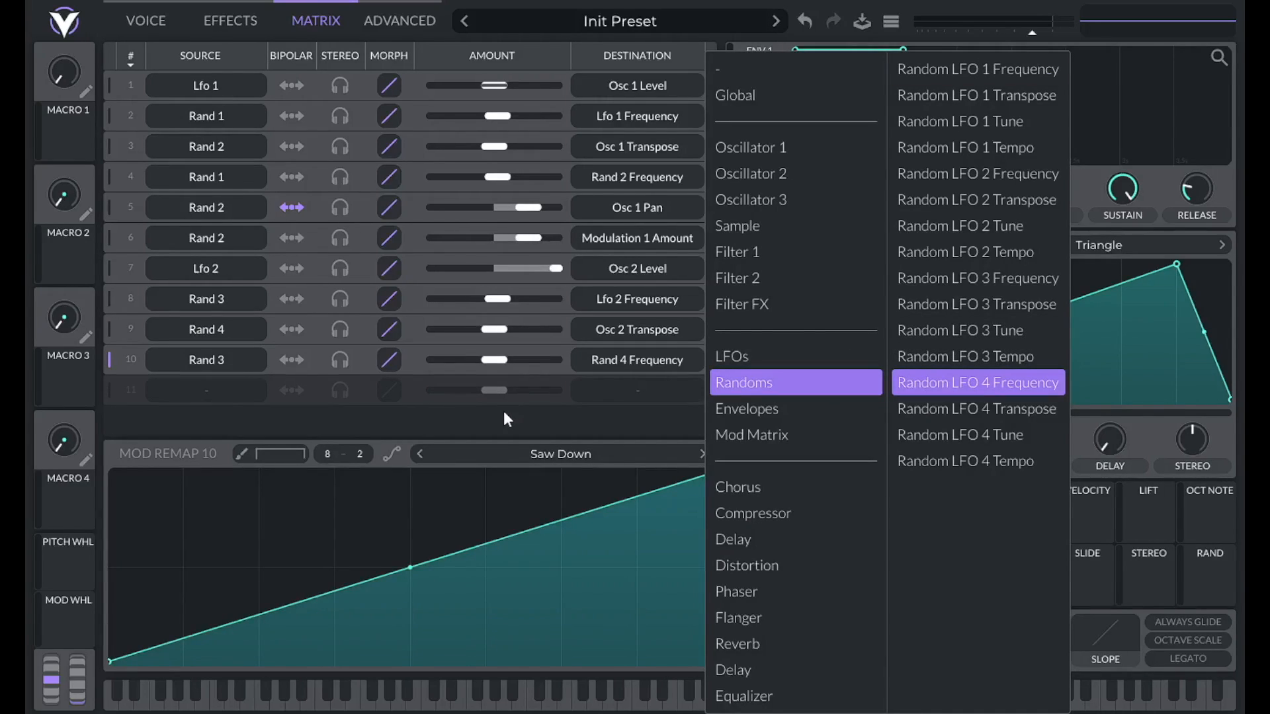
Set Rand 3's new modulation amount to 0.05 and return to the Voice page.
{"action": "right_click", "coordinate": [761, 565]}
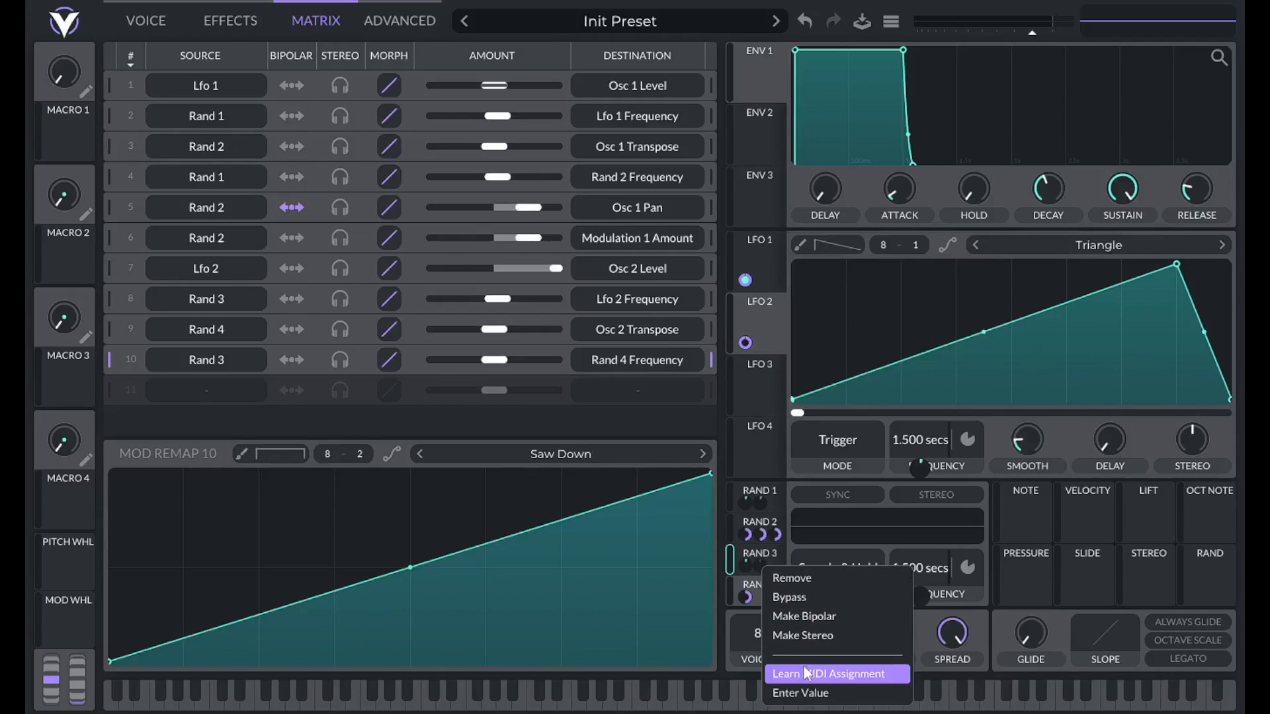
{"action": "left_click", "coordinate": [800, 692]}
{"action": "type", "text": ".05"}
{"action": "key", "text": "Return"}
{"action": "left_click", "coordinate": [772, 587]}
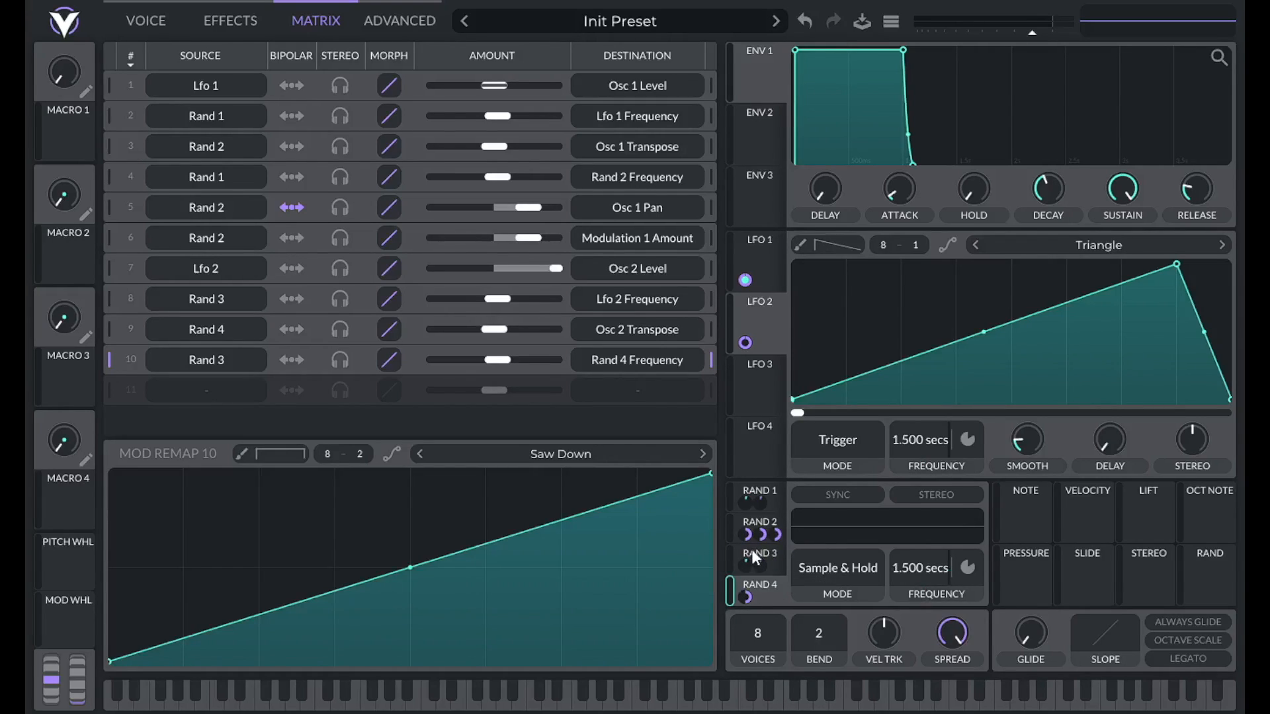
{"action": "mouse_move", "coordinate": [776, 535]}
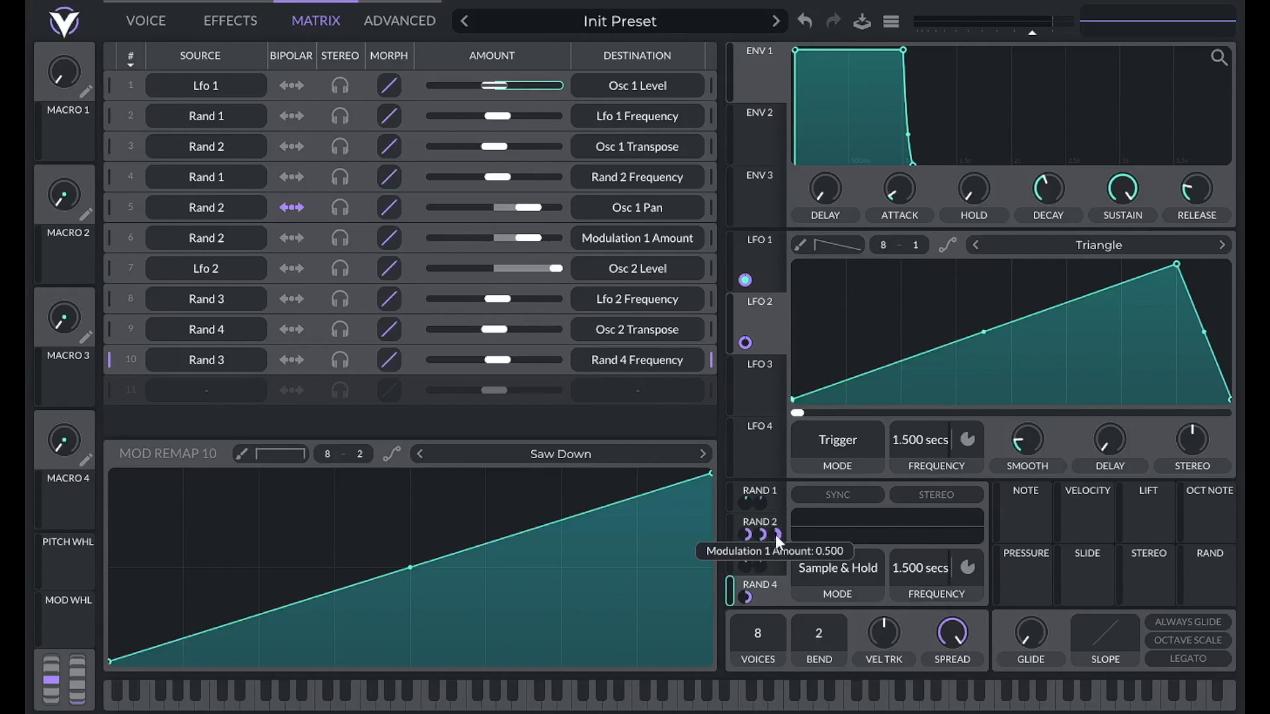
{"action": "left_click", "coordinate": [160, 20]}
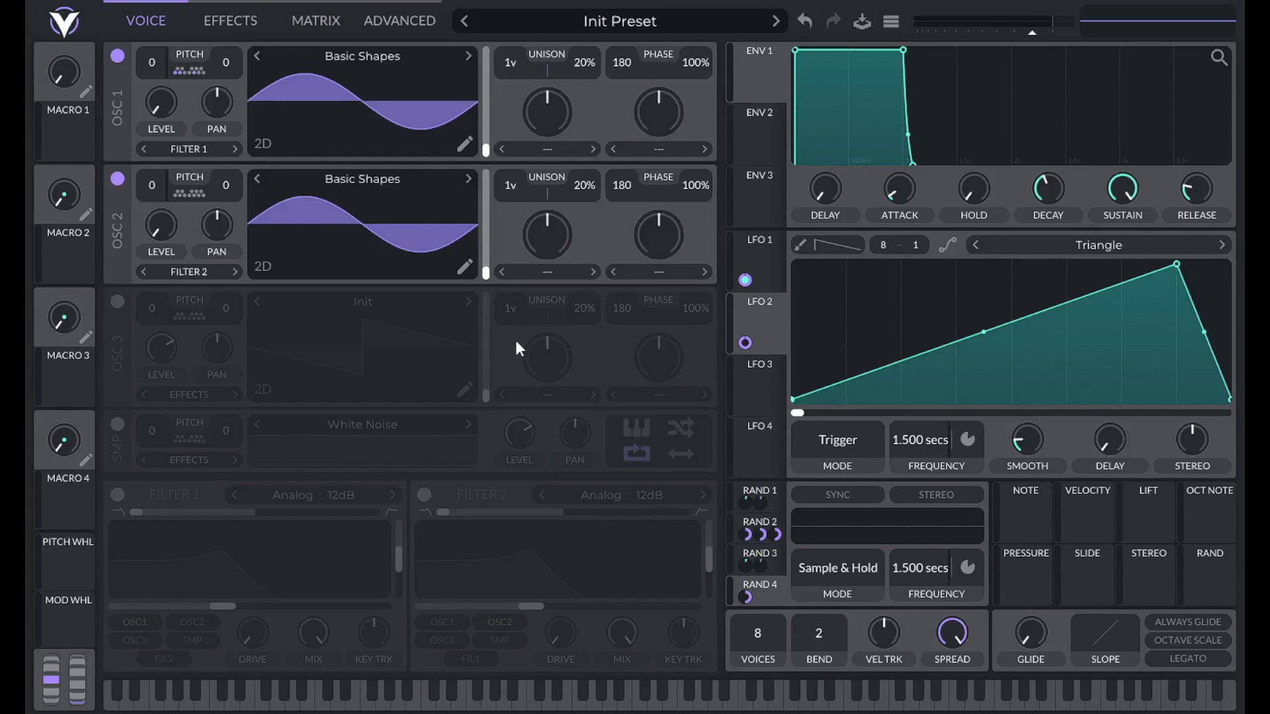
Route Rand 4 to oscillator 2's pan and set the amount bipolar.
{"action": "left_click_drag", "start_coordinate": [769, 590], "coordinate": [222, 228]}
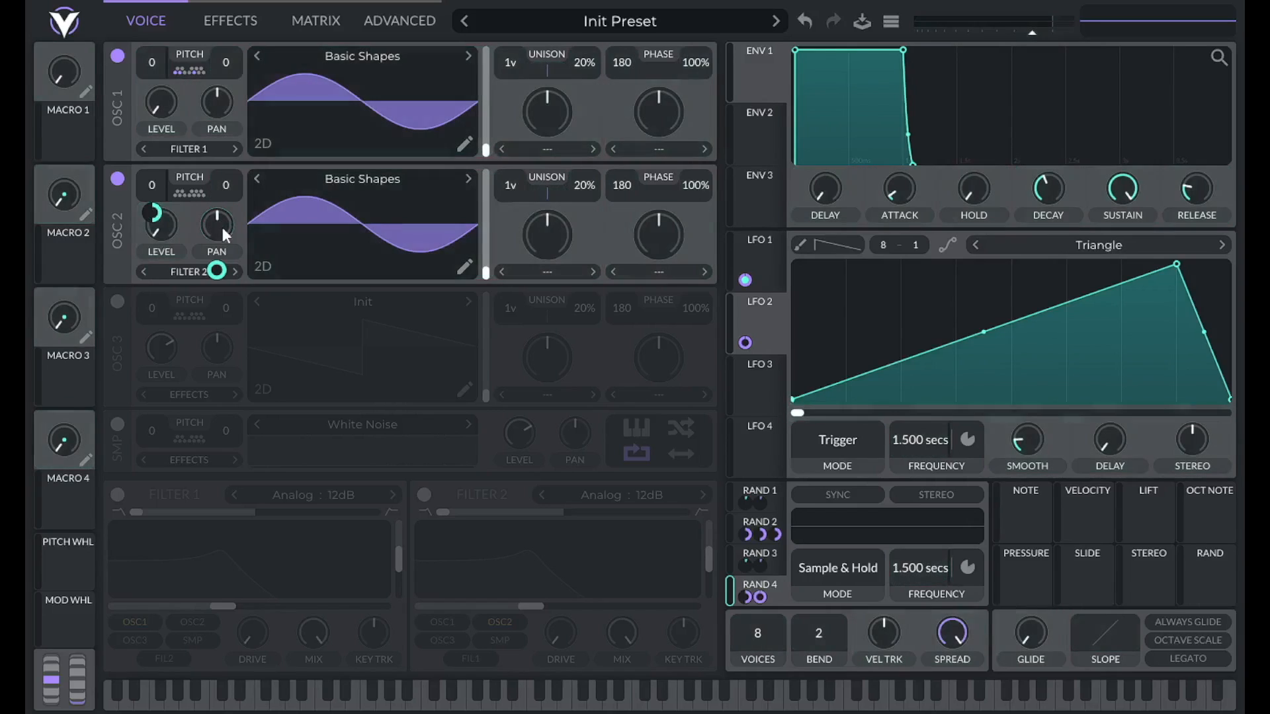
{"action": "right_click", "coordinate": [760, 594]}
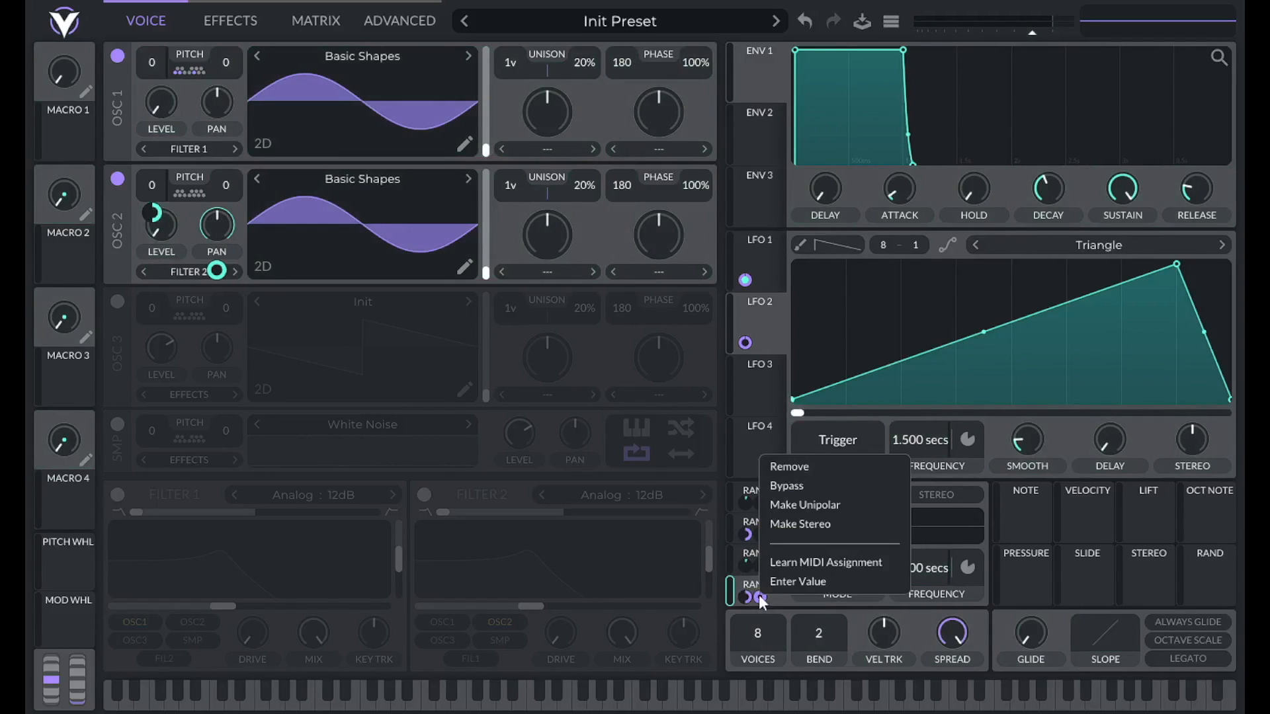
{"action": "left_click", "coordinate": [776, 578]}
{"action": "key", "text": "Return"}
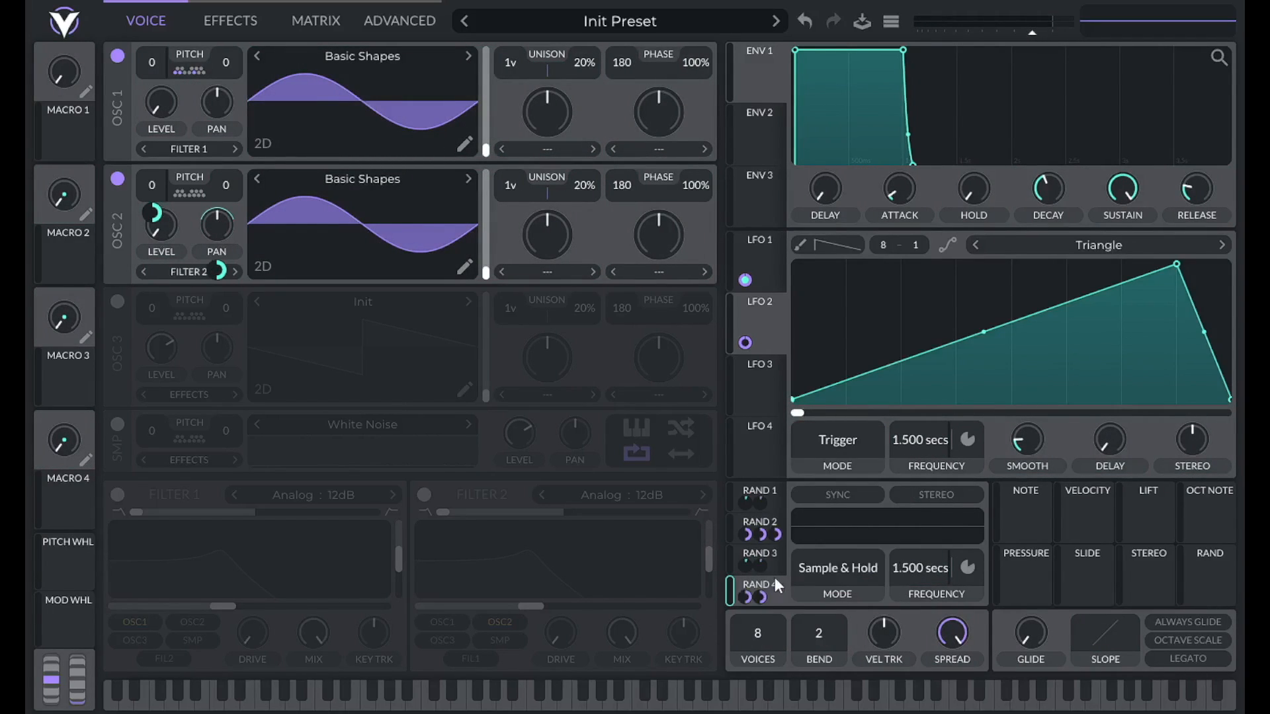
Apply the Saw Down remap curve to matrix row 11.
{"action": "left_click", "coordinate": [287, 21]}
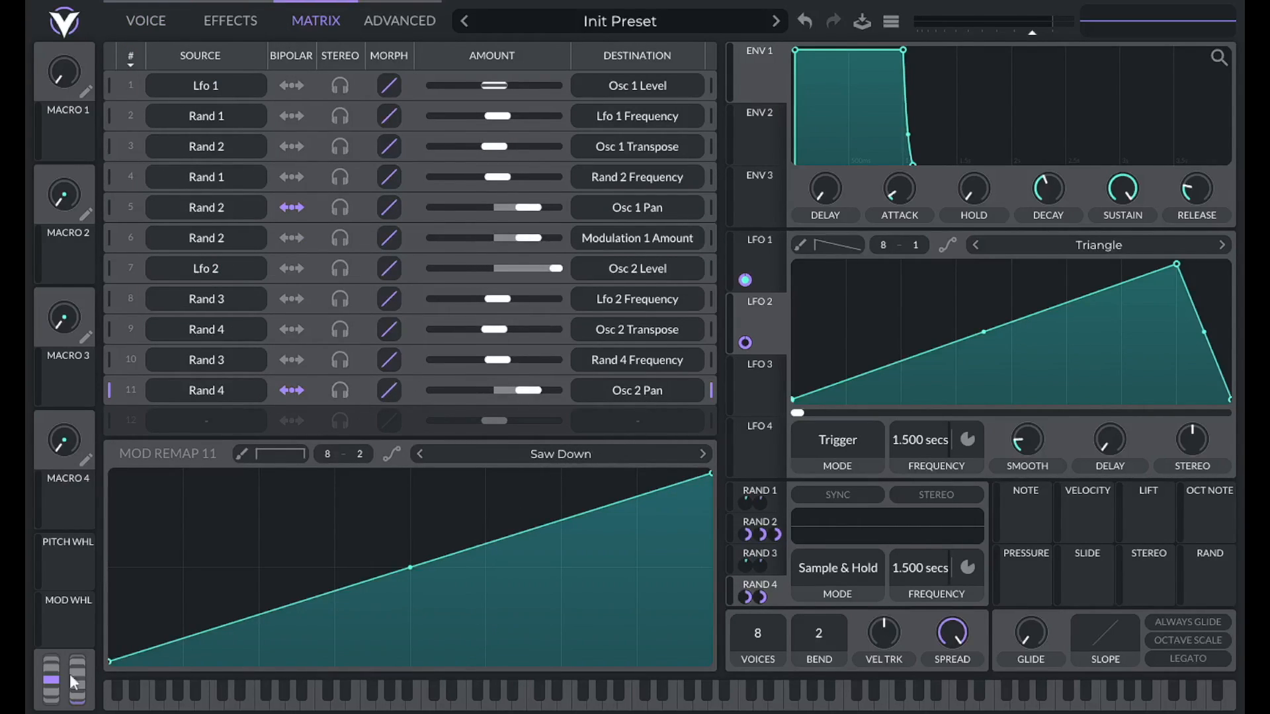
{"action": "left_click", "coordinate": [575, 450]}
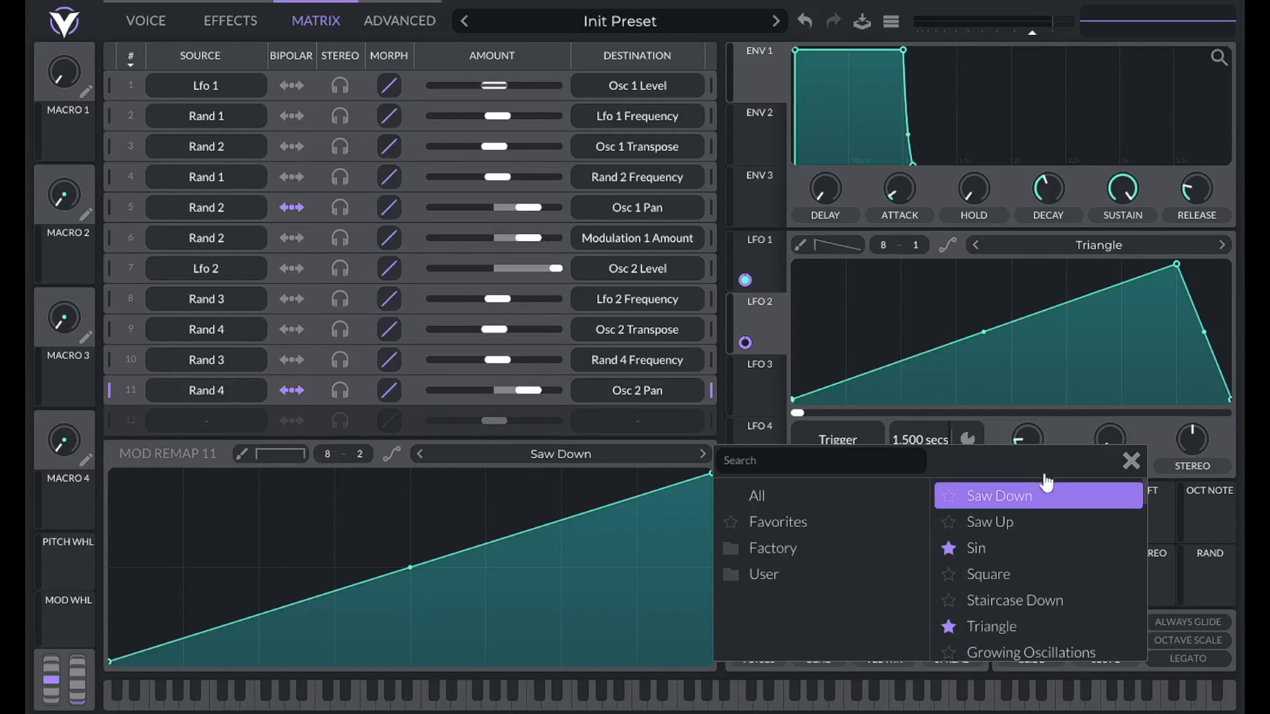
{"action": "left_click", "coordinate": [1020, 498]}
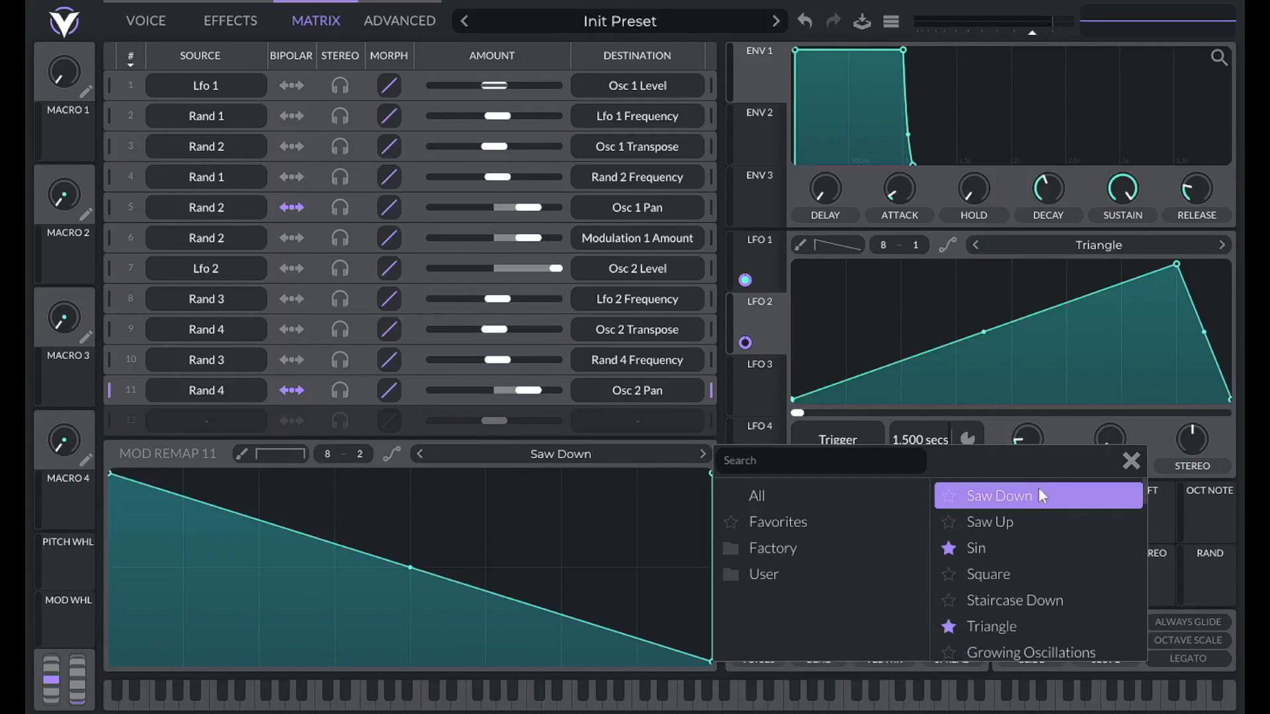
{"action": "left_click", "coordinate": [1132, 460]}
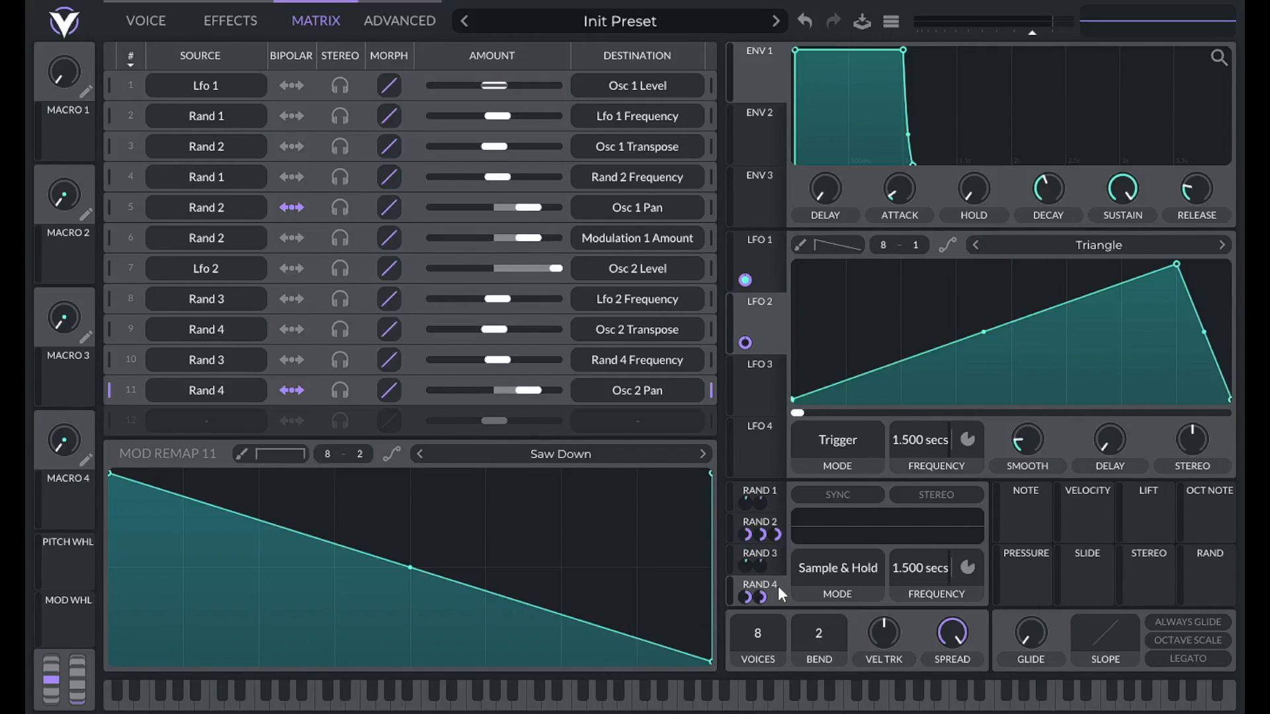
Route Rand 4 to LFO 2's level modulation amount and select matrix row 12.
{"action": "left_click_drag", "start_coordinate": [781, 588], "coordinate": [745, 342]}
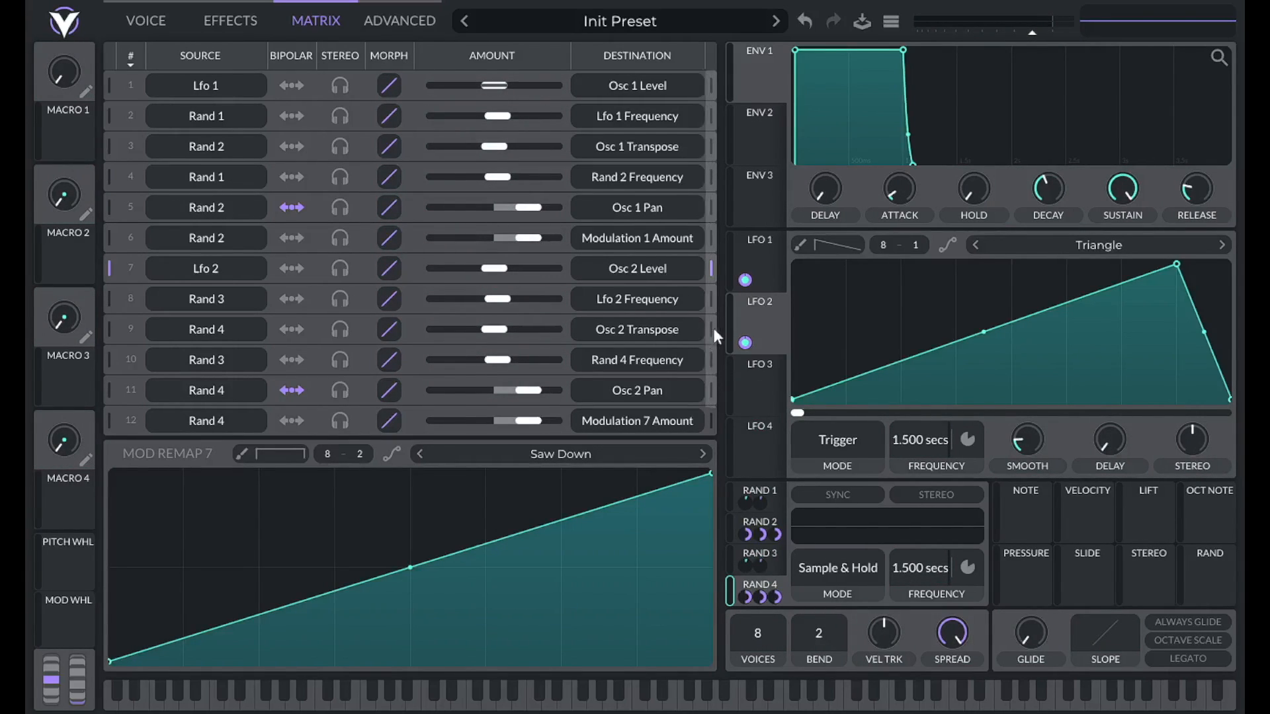
{"action": "scroll", "coordinate": [165, 304], "scroll_direction": "down", "scroll_amount": 1}
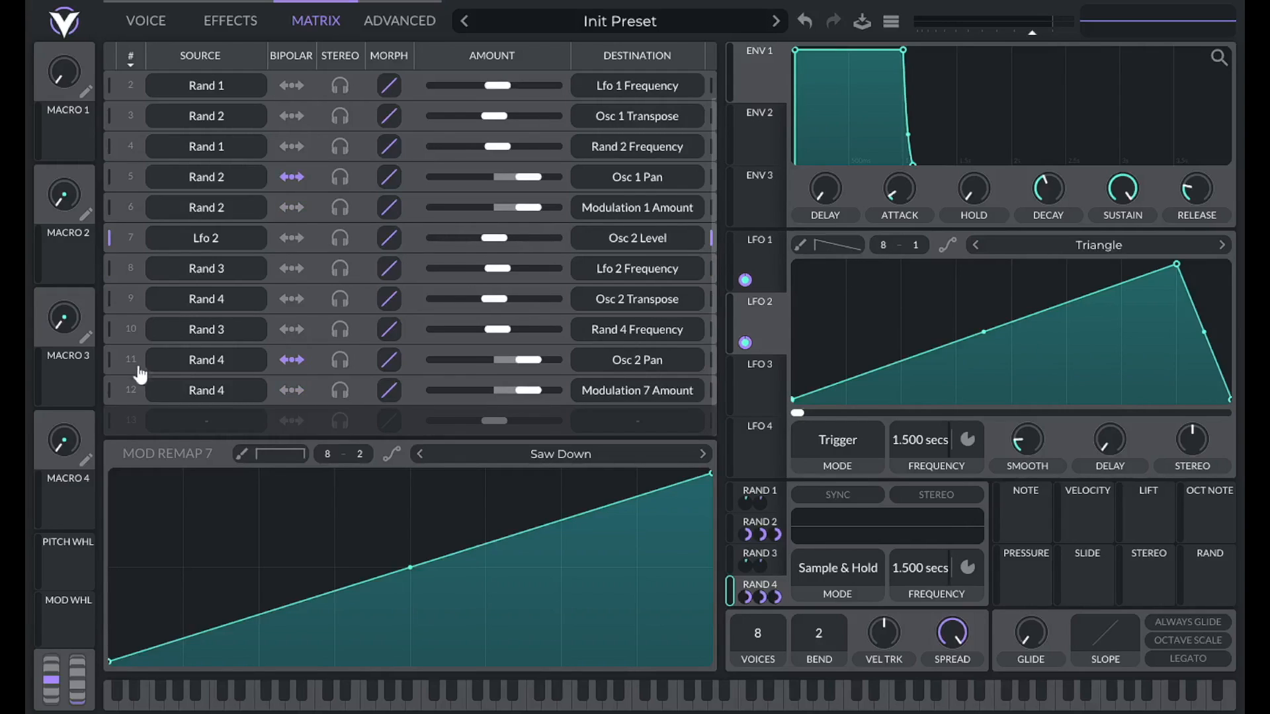
{"action": "left_click", "coordinate": [111, 392]}
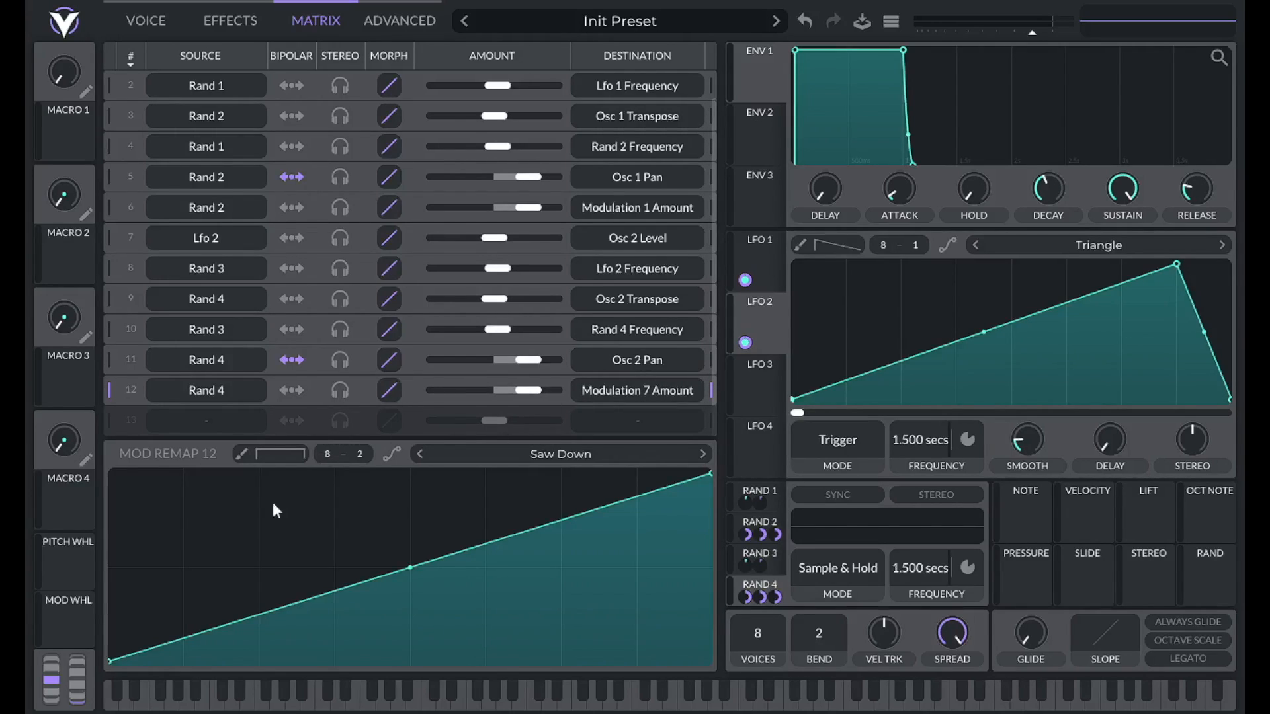
Give row 12 a Saw Down remap with its right end raised to mid-height.
{"action": "left_click", "coordinate": [548, 454]}
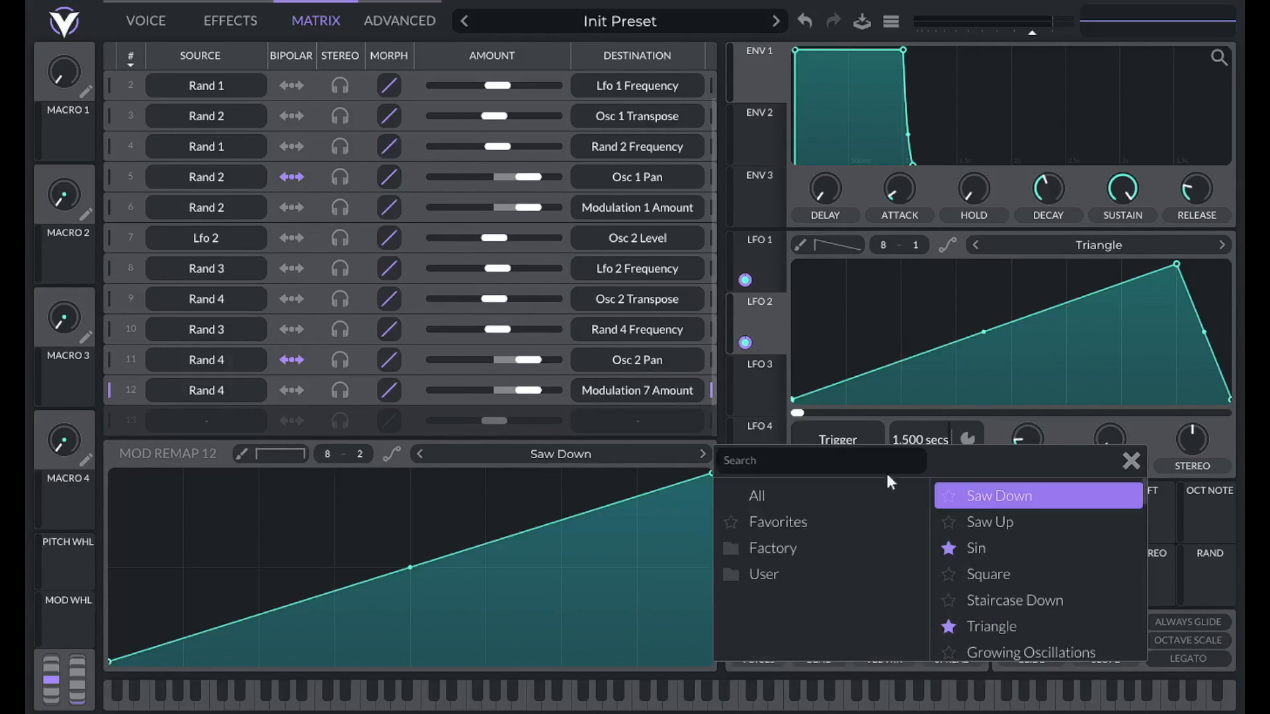
{"action": "left_click", "coordinate": [1010, 498]}
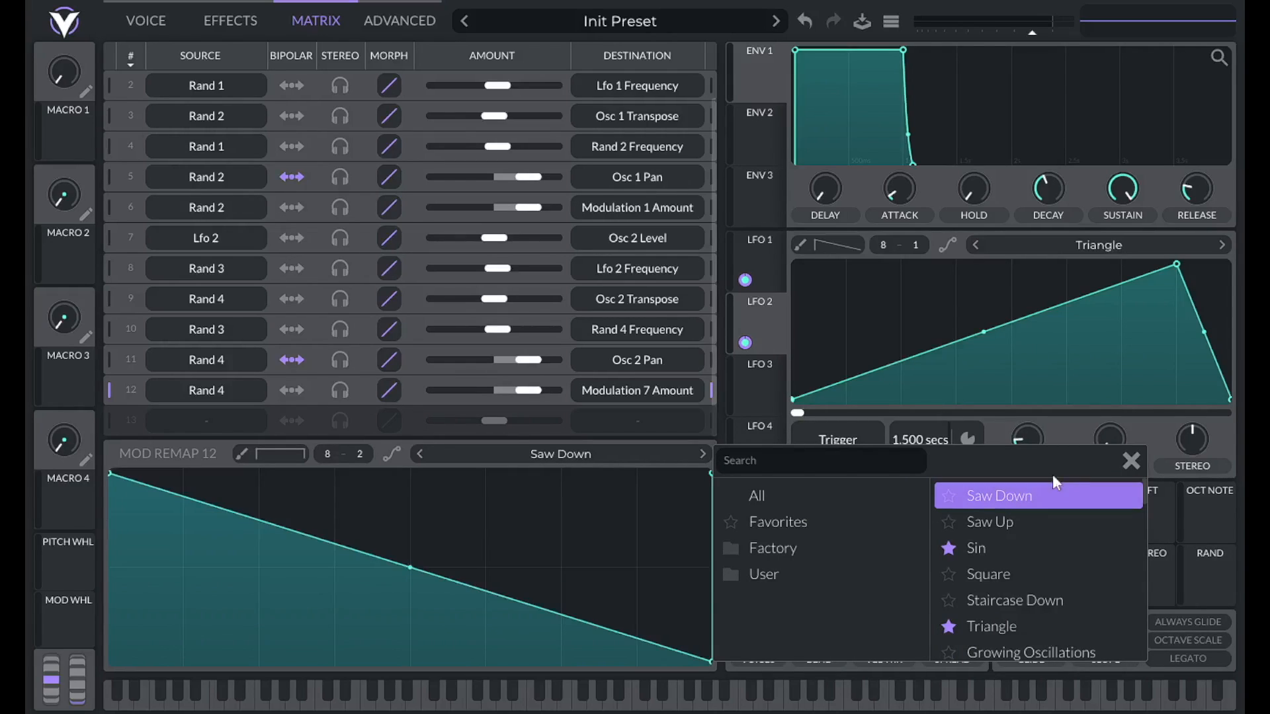
{"action": "left_click", "coordinate": [1131, 460]}
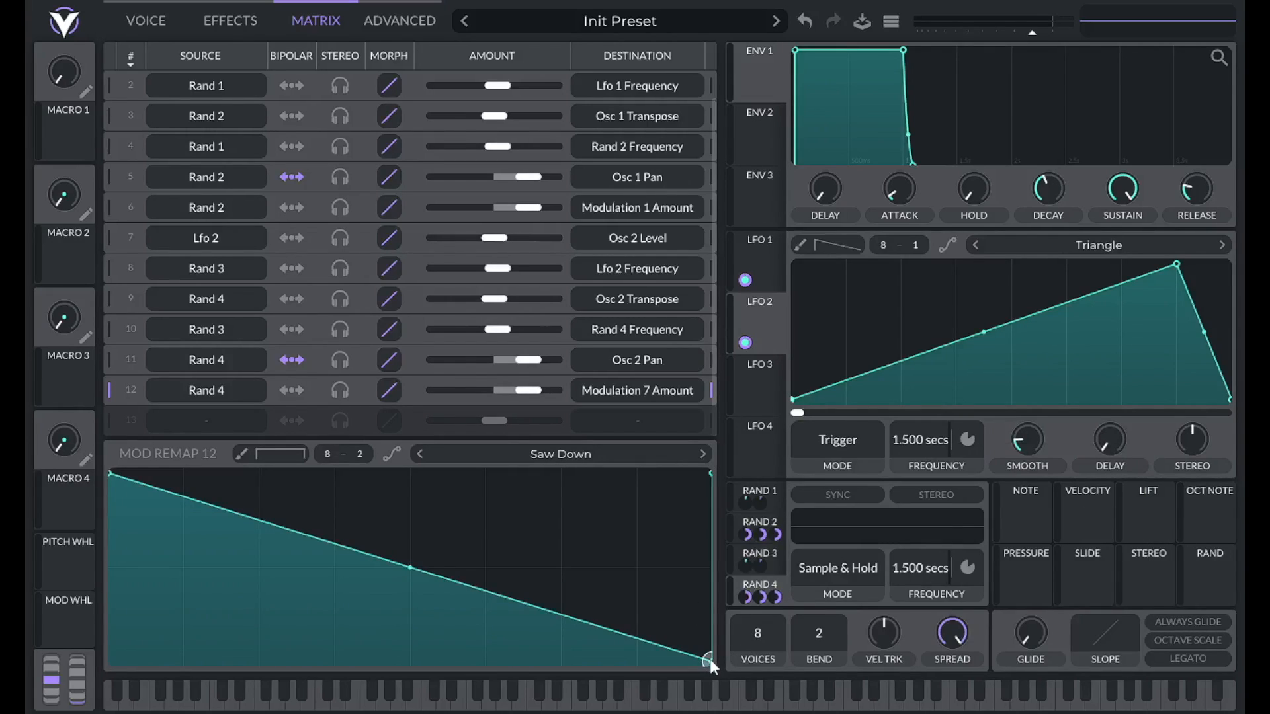
{"action": "left_click_drag", "start_coordinate": [709, 658], "coordinate": [708, 569]}
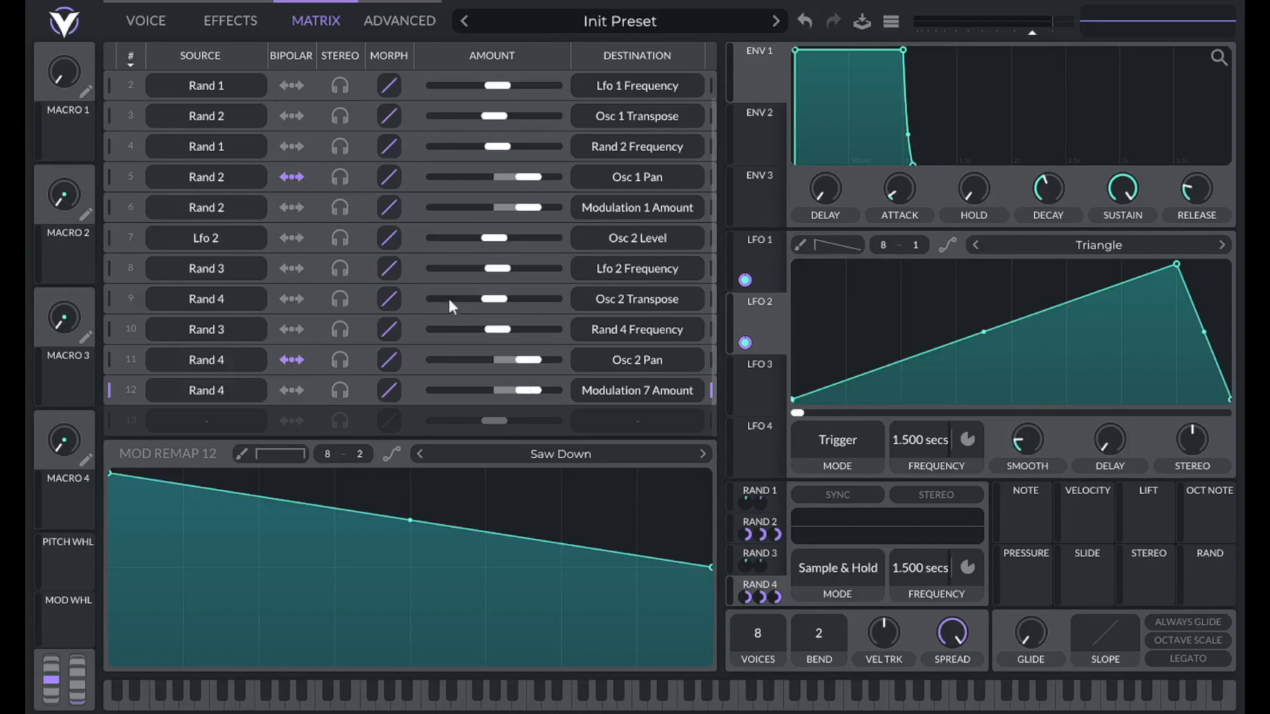
{"action": "left_click", "coordinate": [146, 20]}
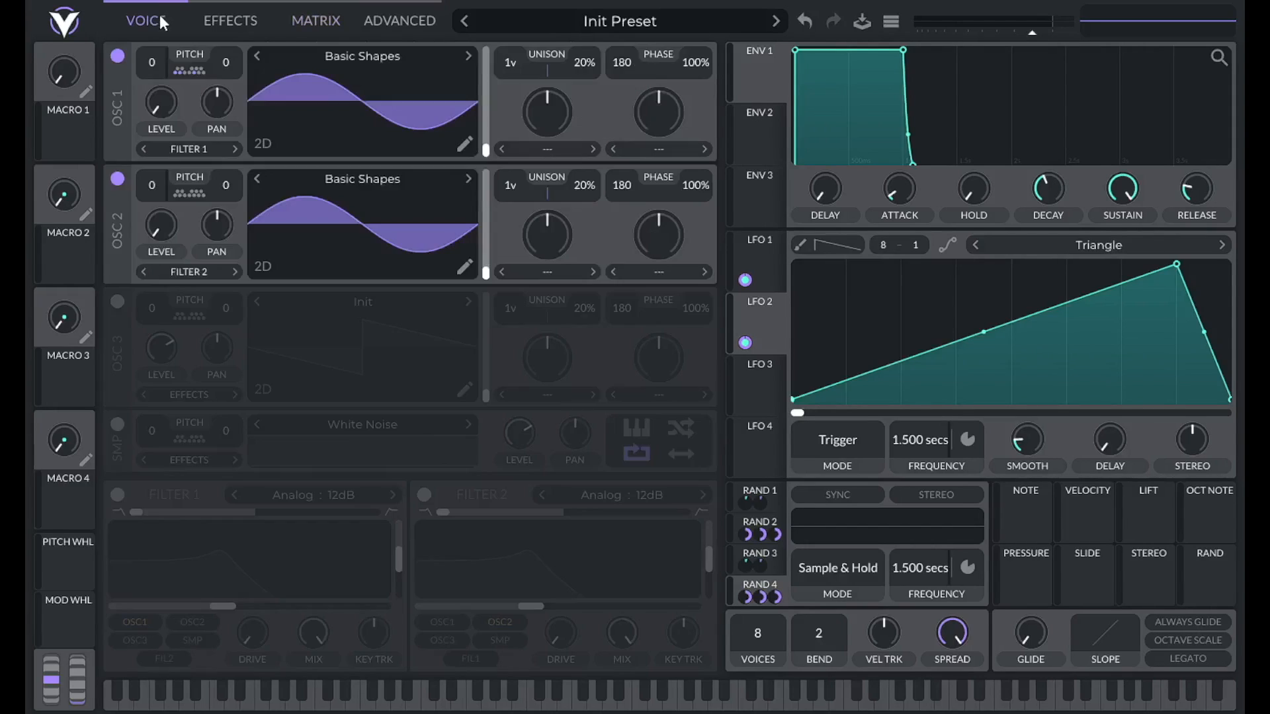
Mute oscillator 1 to audition oscillator 2 alone, then switch it back on.
{"action": "left_click", "coordinate": [117, 57]}
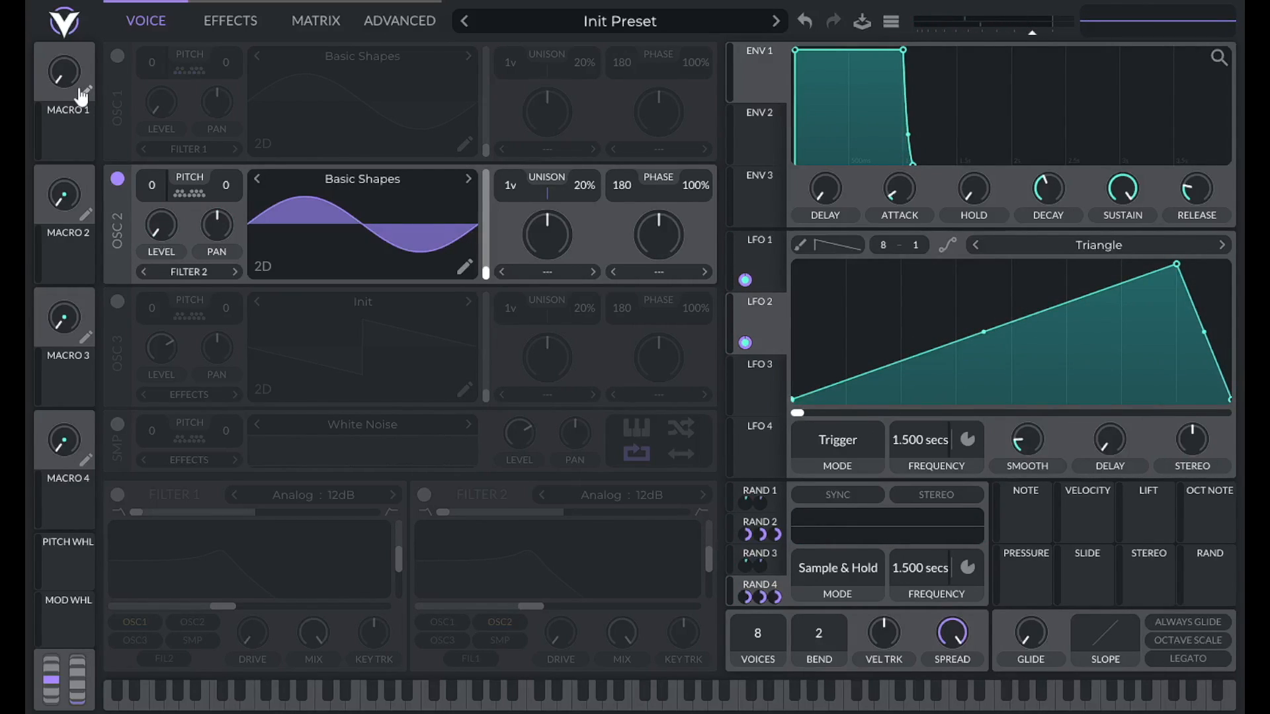
{"action": "left_click_drag", "start_coordinate": [81, 97], "coordinate": [228, 215]}
{"action": "left_click", "coordinate": [118, 56]}
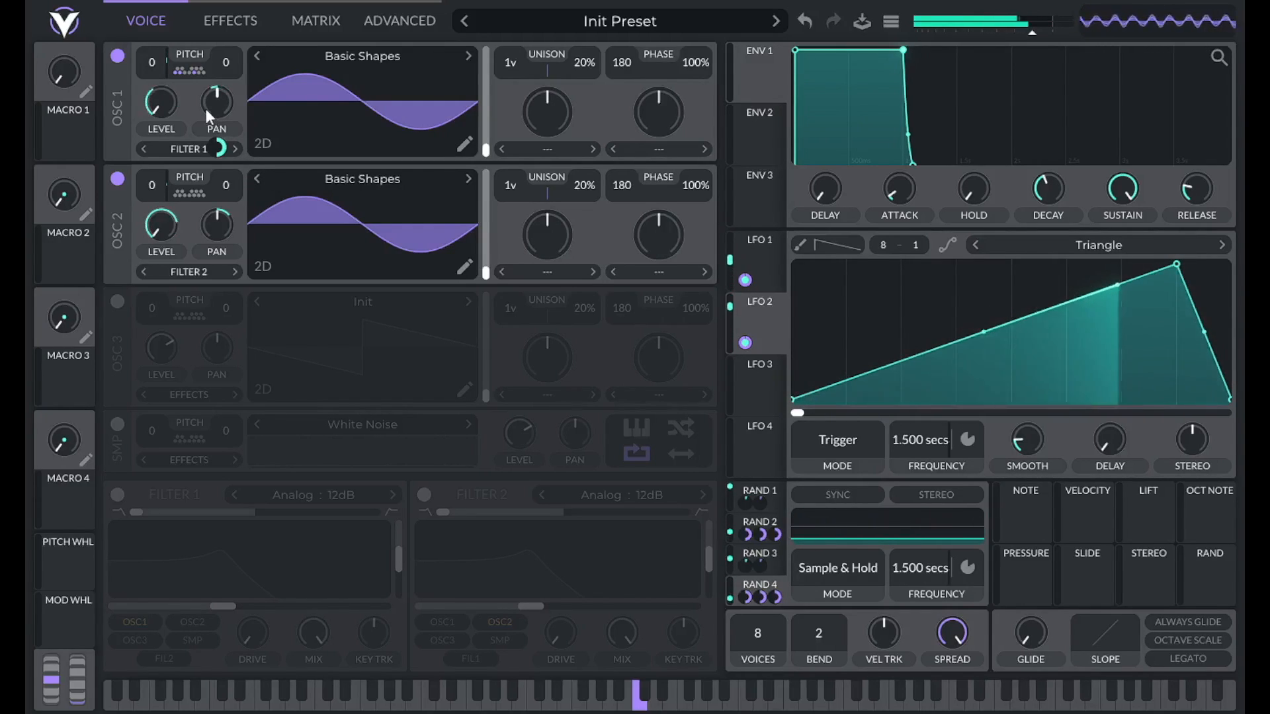
Set oscillator 1's fine pitch to -2 and oscillator 2's to 2.
{"action": "right_click", "coordinate": [224, 64]}
{"action": "left_click", "coordinate": [245, 97]}
{"action": "key", "text": "BackSpace"}
{"action": "key", "text": "Return"}
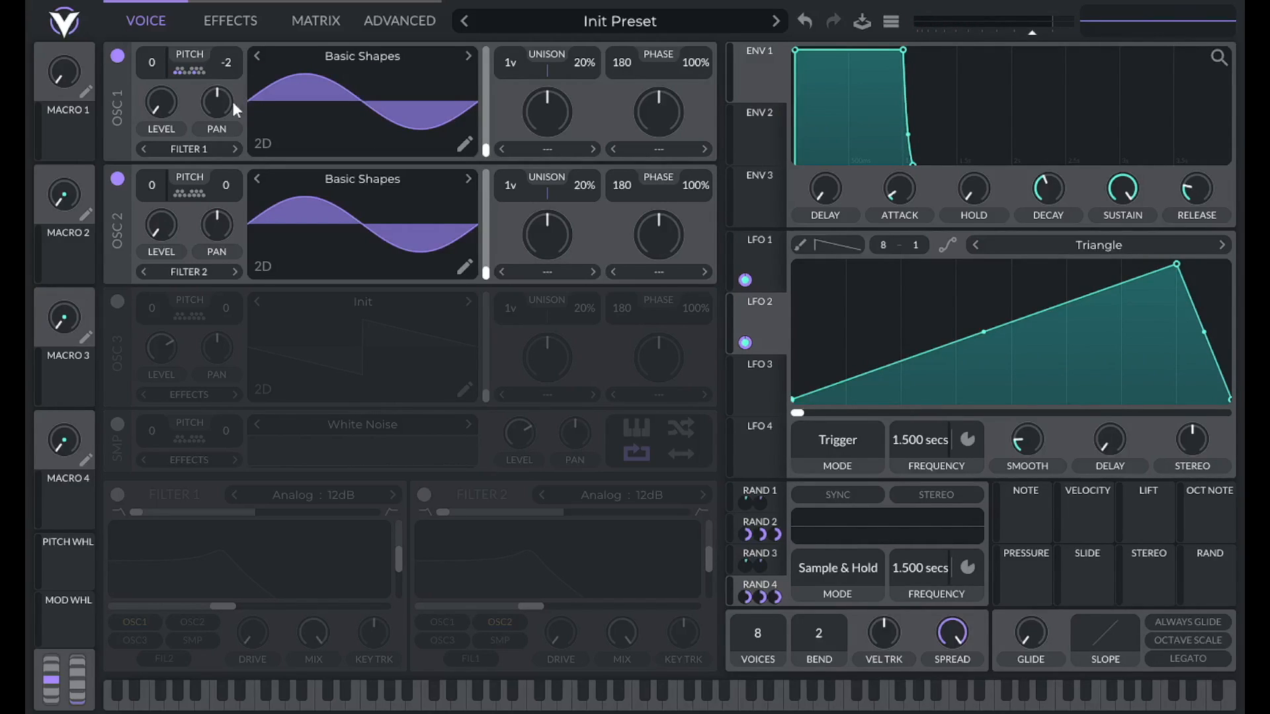
{"action": "right_click", "coordinate": [234, 180]}
{"action": "left_click", "coordinate": [245, 217]}
{"action": "type", "text": "2"}
{"action": "key", "text": "Return"}
Enable oscillator 3 and load the Factory Basic Shapes sine wavetable.
{"action": "left_click", "coordinate": [117, 301]}
{"action": "left_click", "coordinate": [393, 306]}
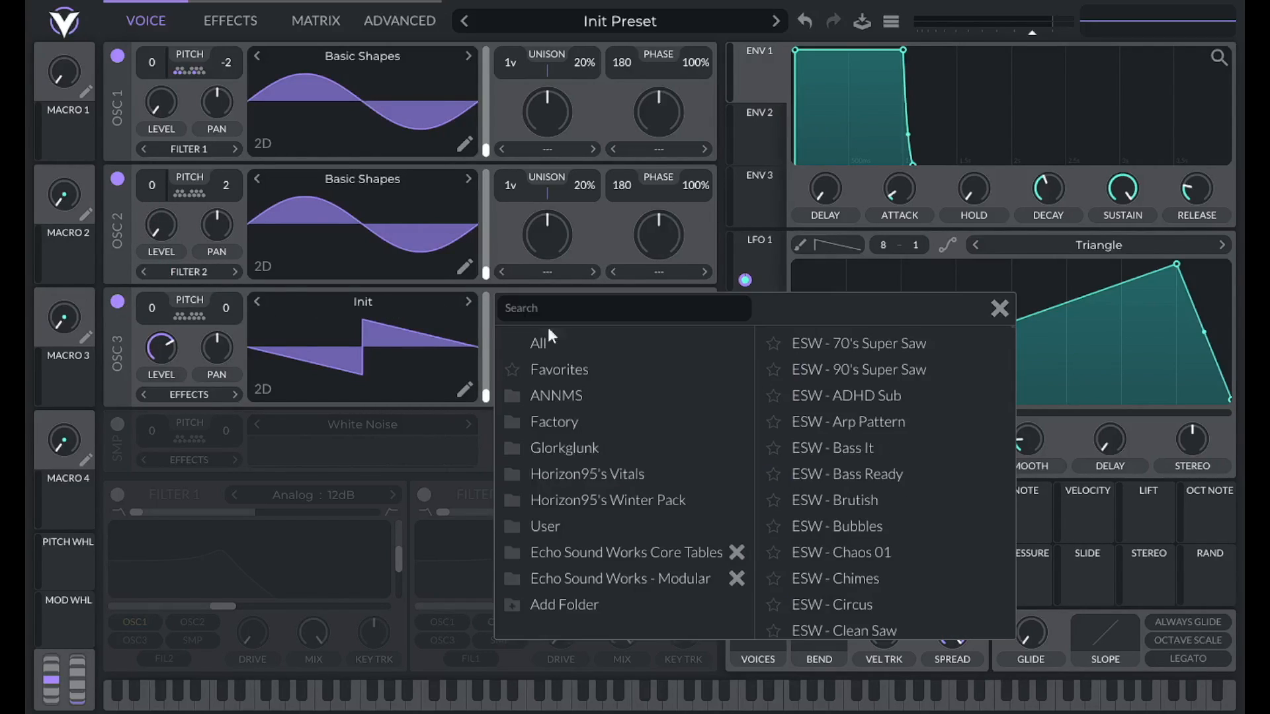
{"action": "left_click", "coordinate": [571, 418]}
{"action": "left_click", "coordinate": [897, 344]}
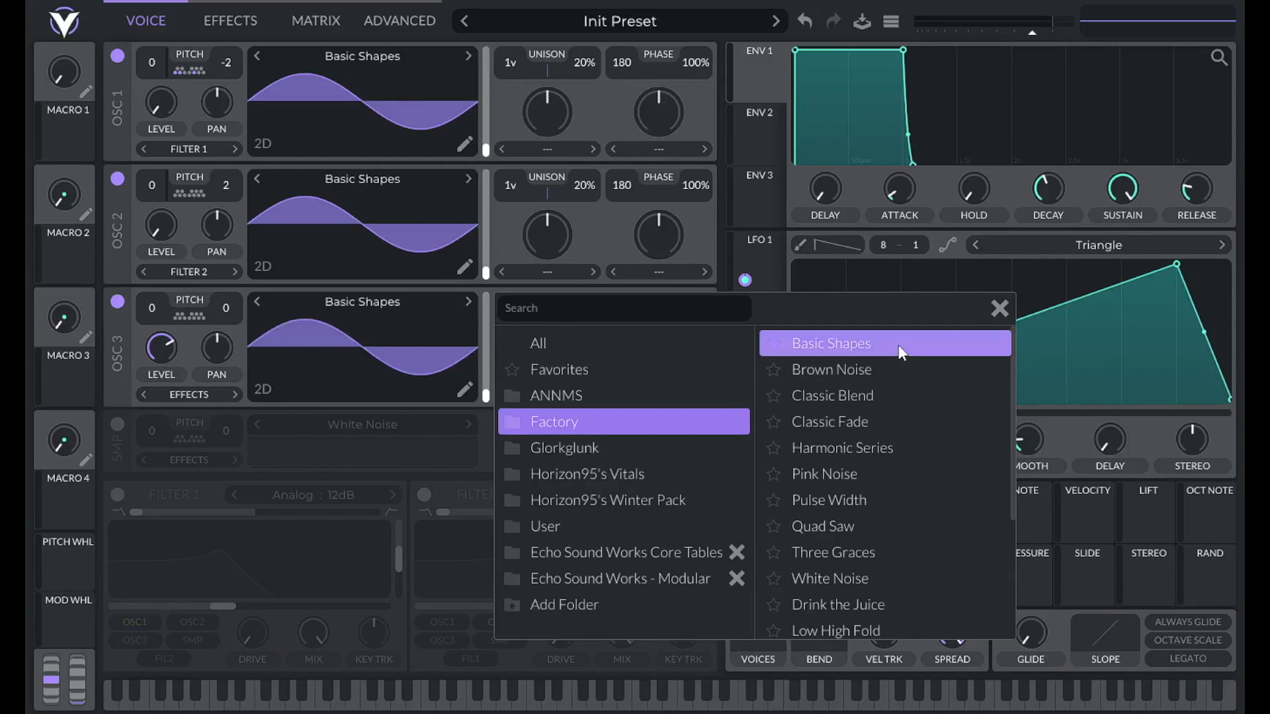
{"action": "left_click", "coordinate": [999, 309]}
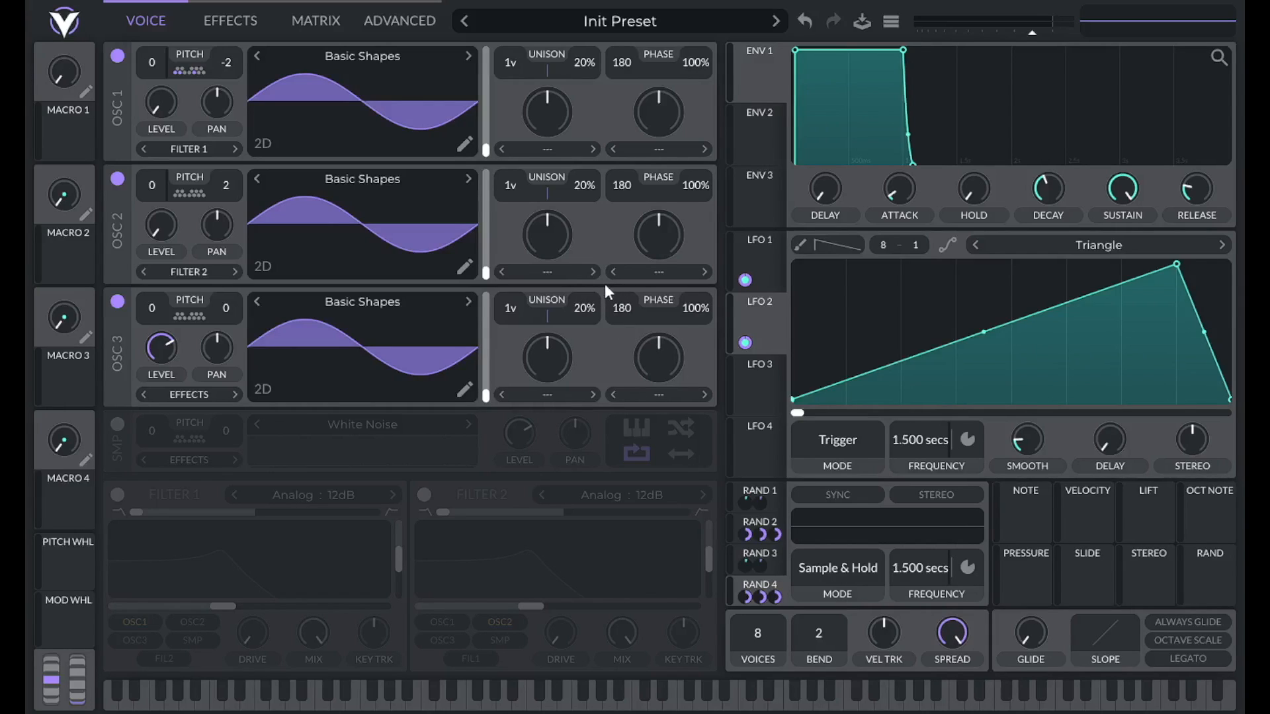
Shape LFO 3 into a 1.5-second ramp and route it to oscillator 3's level.
{"action": "left_click", "coordinate": [750, 396]}
{"action": "left_click_drag", "start_coordinate": [1012, 264], "coordinate": [1180, 248]}
{"action": "left_click", "coordinate": [967, 440]}
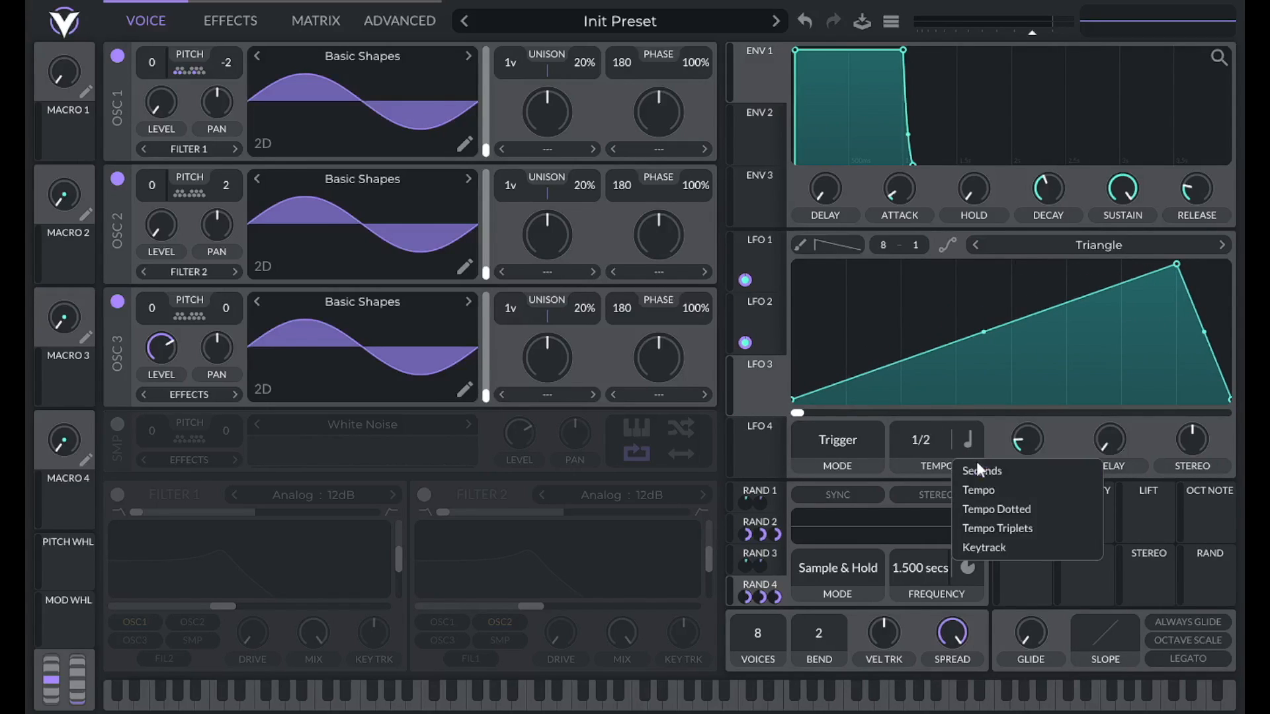
{"action": "left_click", "coordinate": [979, 471]}
{"action": "right_click", "coordinate": [927, 439]}
{"action": "left_click", "coordinate": [935, 467]}
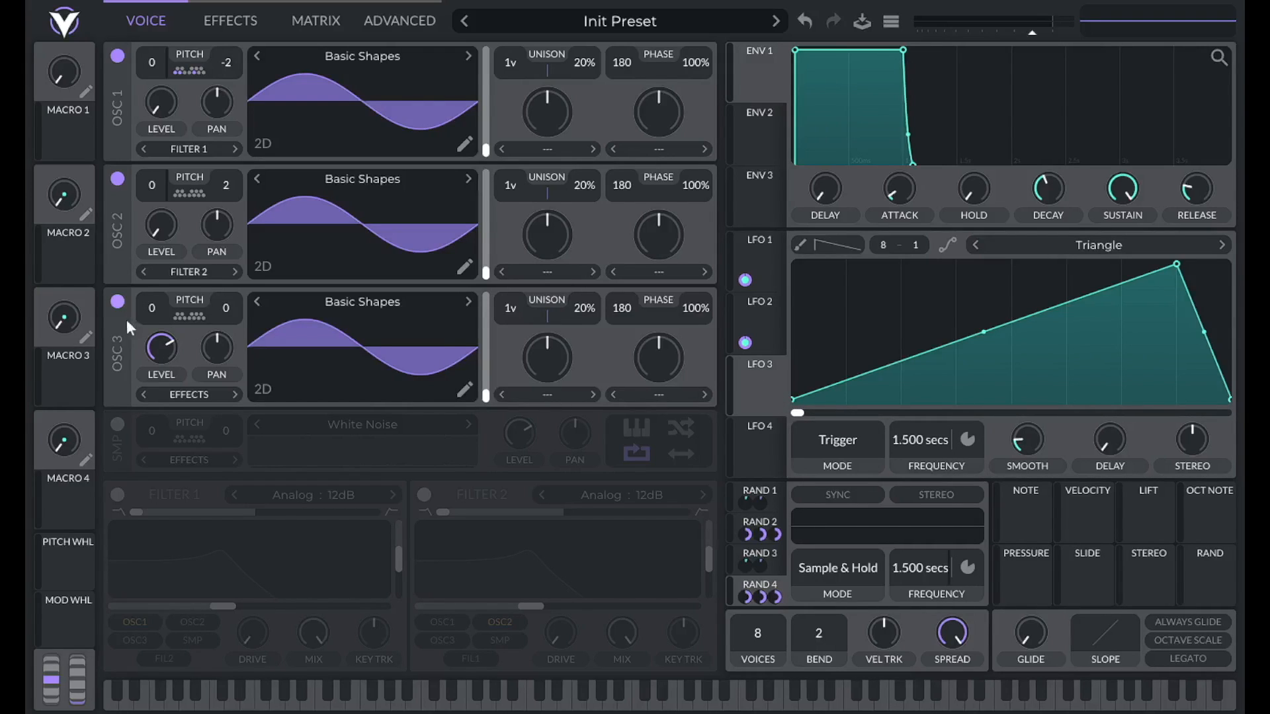
{"action": "left_click_drag", "start_coordinate": [759, 393], "coordinate": [144, 353]}
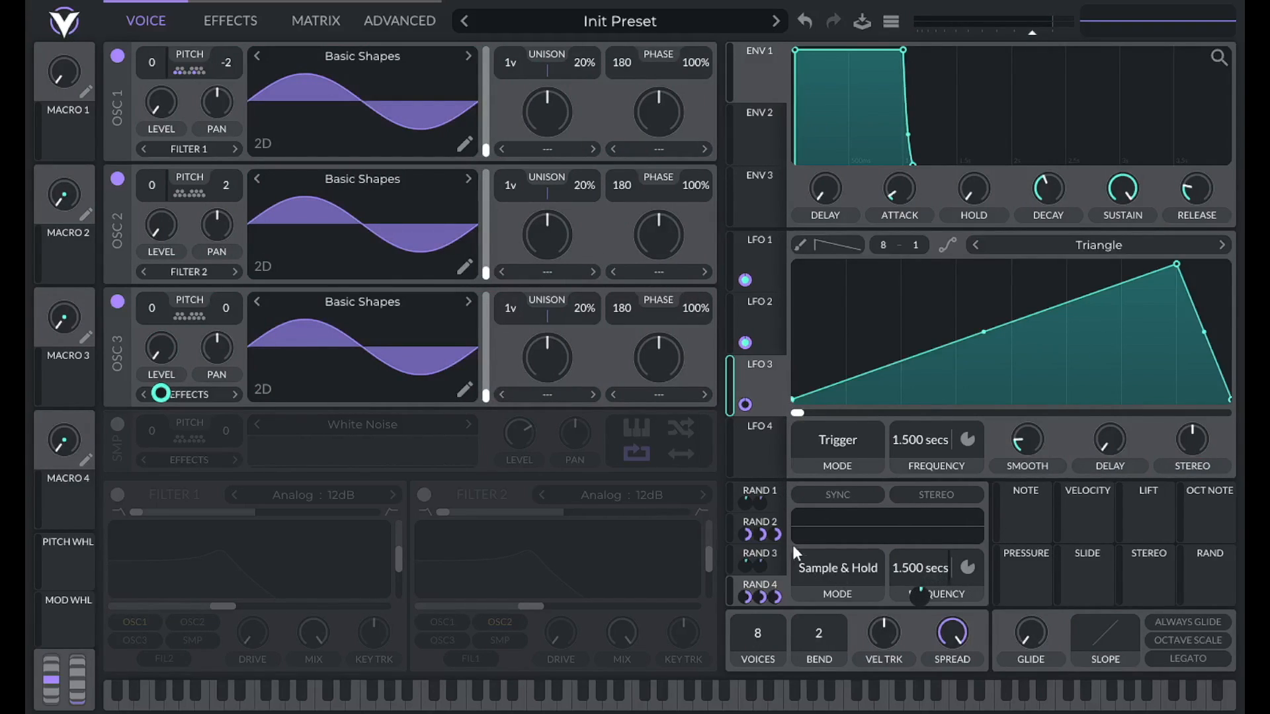
Review the Rand 2, Rand 3 and Rand 4 settings and targets, ending on Rand 3.
{"action": "left_click", "coordinate": [772, 516]}
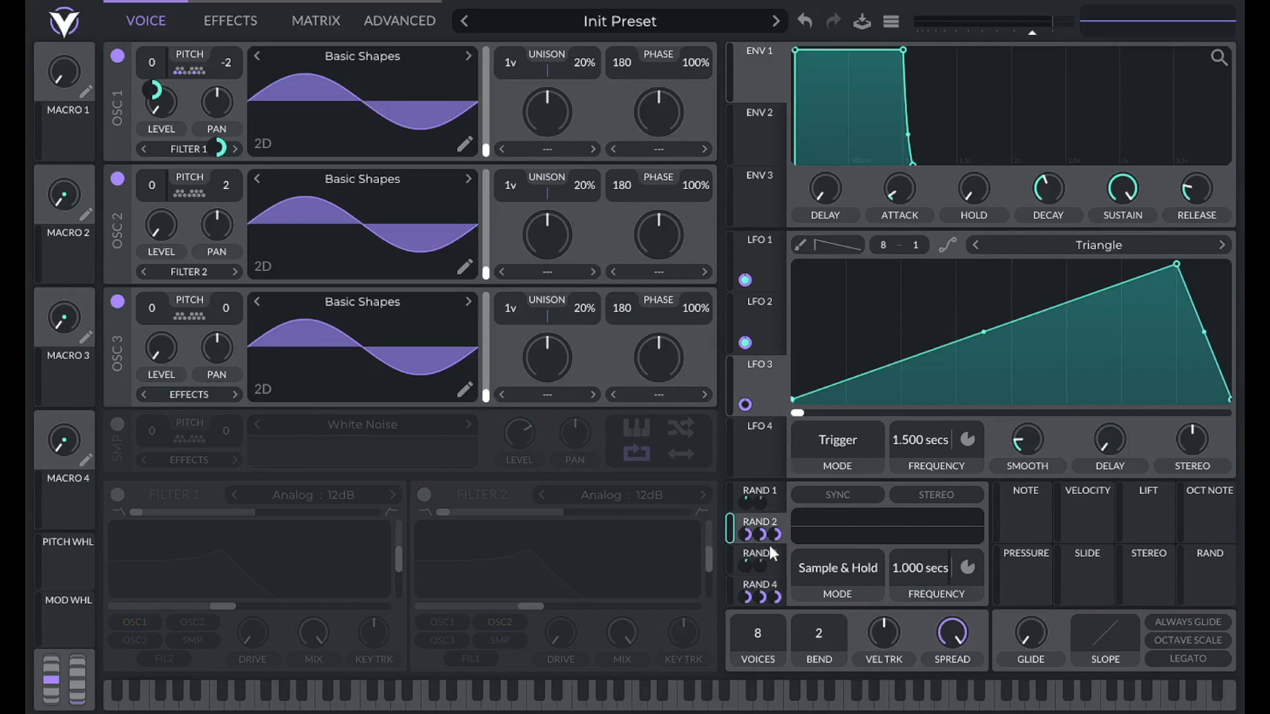
{"action": "left_click", "coordinate": [778, 560]}
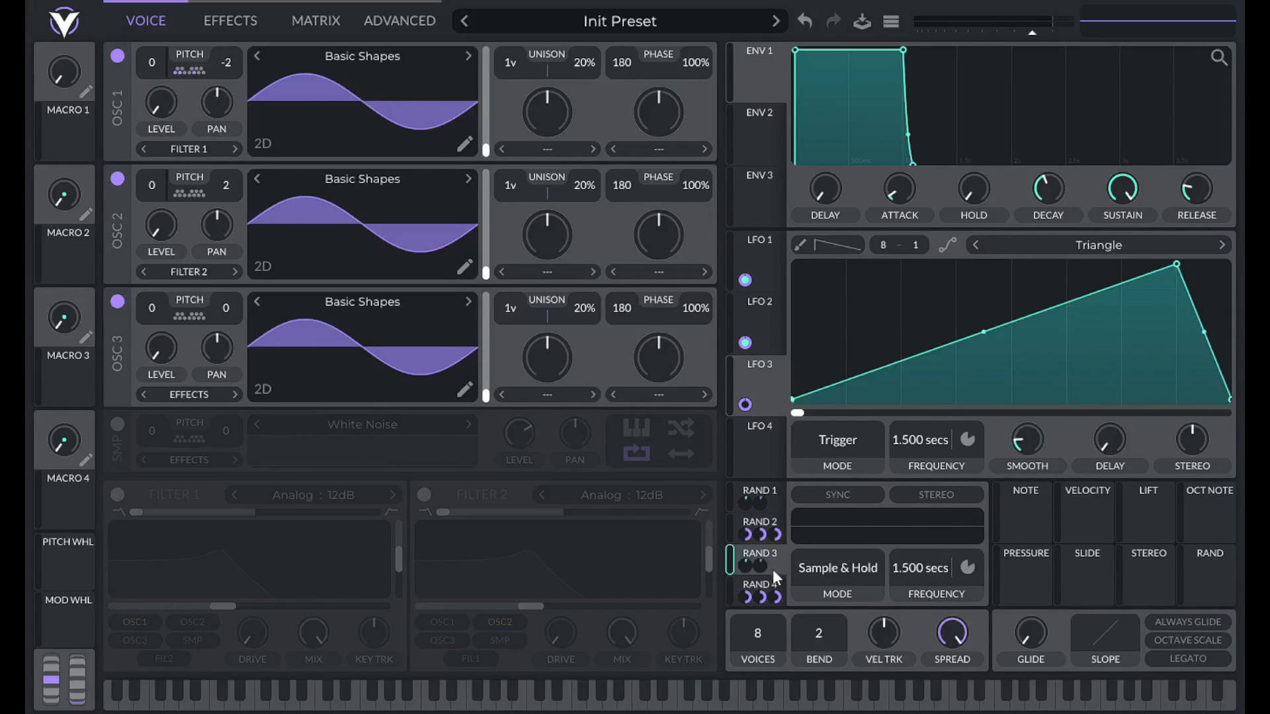
{"action": "left_click", "coordinate": [771, 586]}
{"action": "mouse_move", "coordinate": [923, 598]}
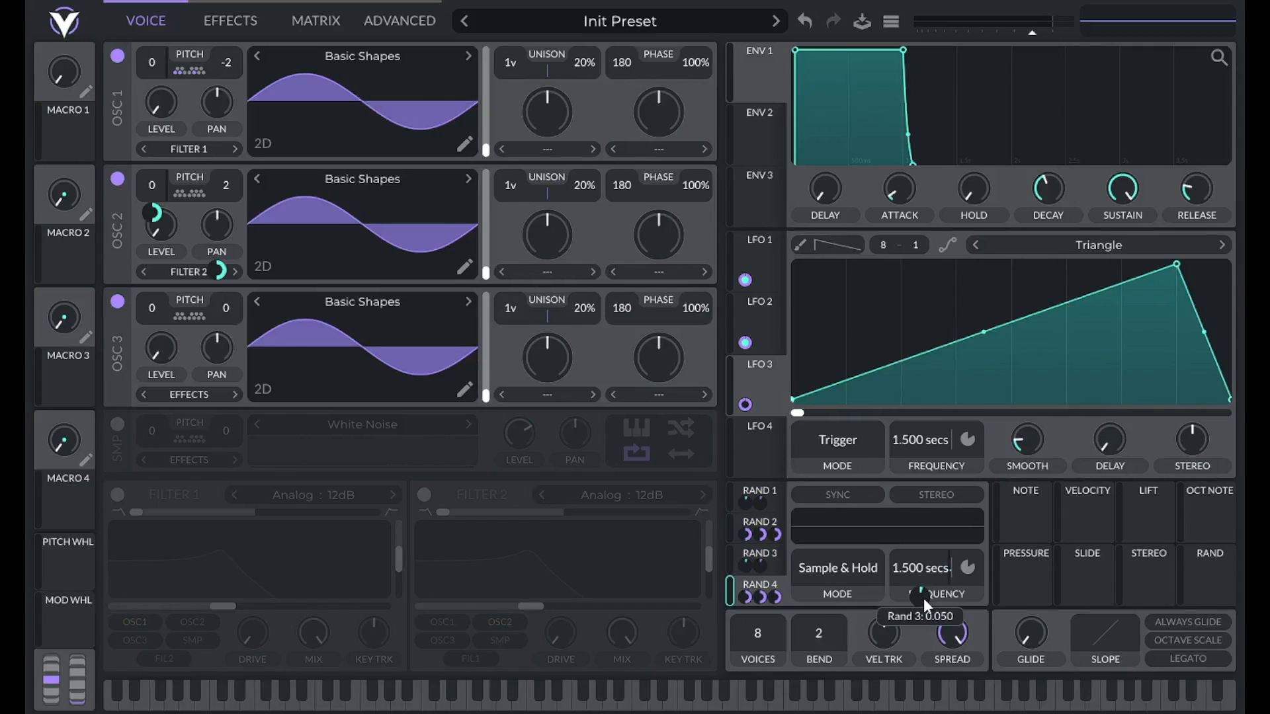
{"action": "left_click", "coordinate": [772, 557]}
Route Rand 3 to oscillator 3's transpose and pan, setting the pan amount.
{"action": "left_click_drag", "start_coordinate": [772, 554], "coordinate": [156, 320]}
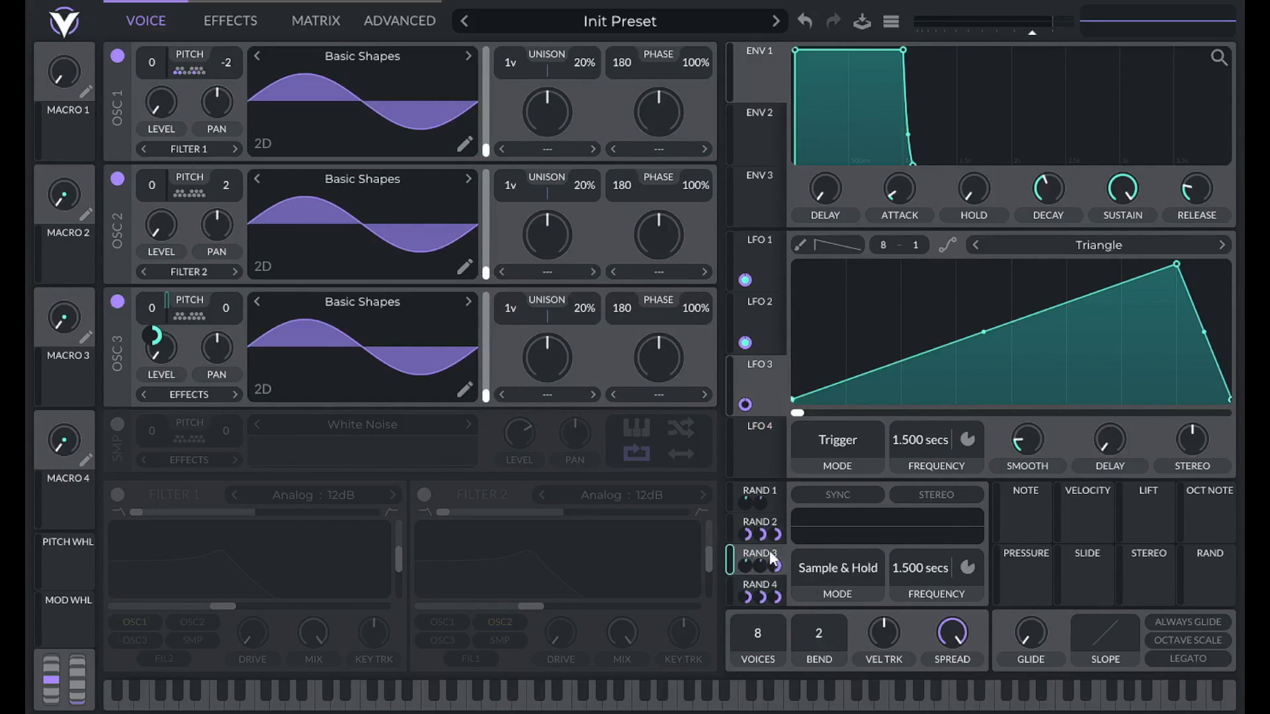
{"action": "left_click_drag", "start_coordinate": [770, 553], "coordinate": [218, 395]}
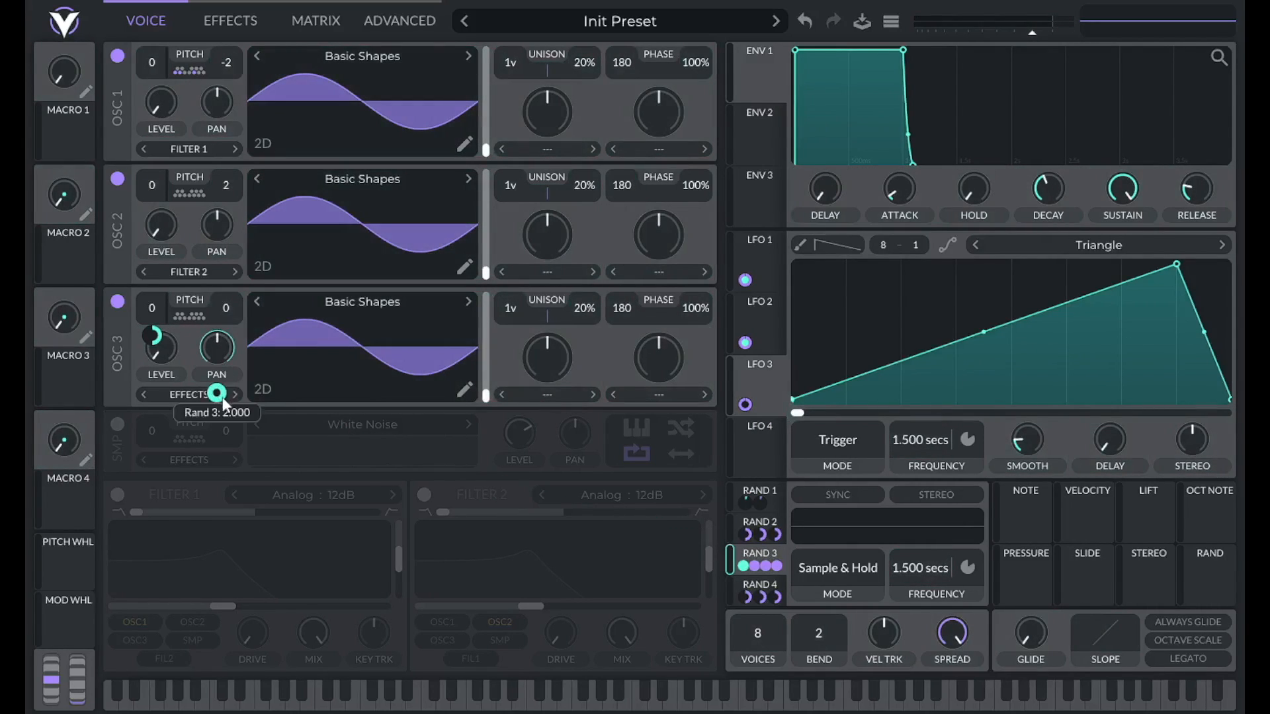
{"action": "right_click", "coordinate": [222, 399]}
{"action": "left_click", "coordinate": [267, 518]}
{"action": "key", "text": "Return"}
{"action": "left_click", "coordinate": [323, 19]}
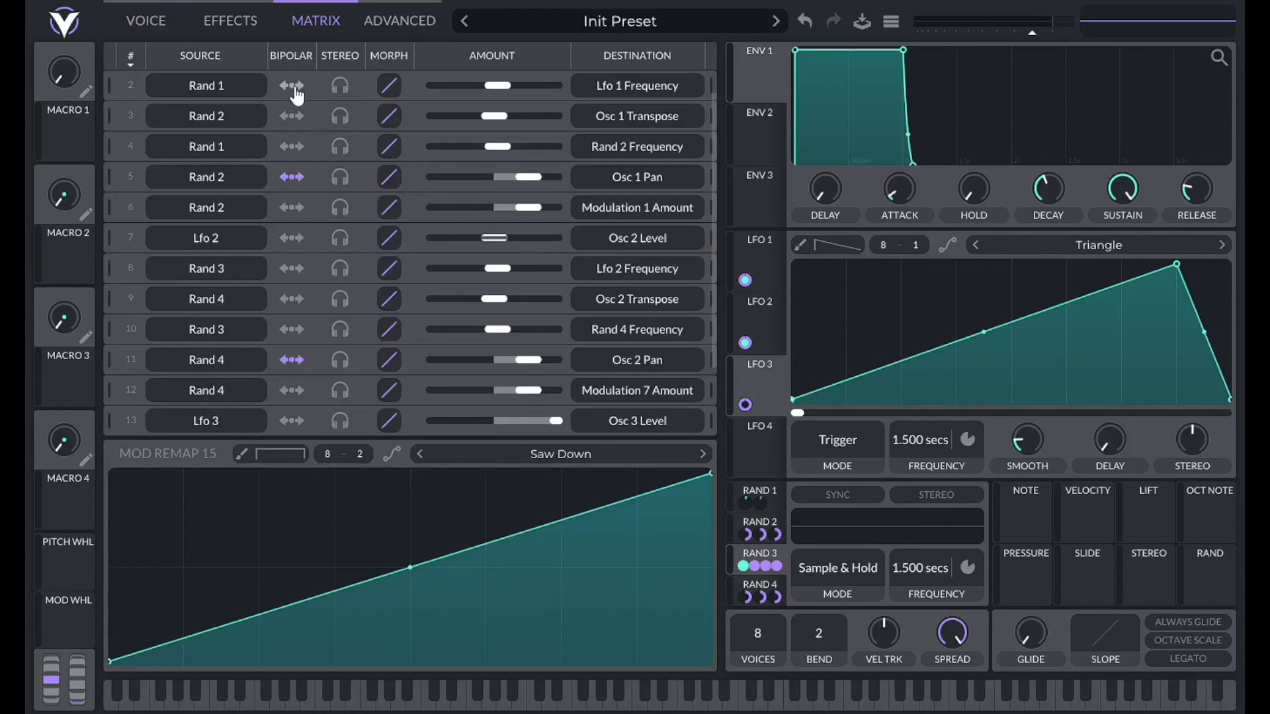
Give row 15's Rand 3 to Osc 3 Pan routing a Triangle remap curve.
{"action": "scroll", "coordinate": [294, 263], "scroll_direction": "down", "scroll_amount": 3}
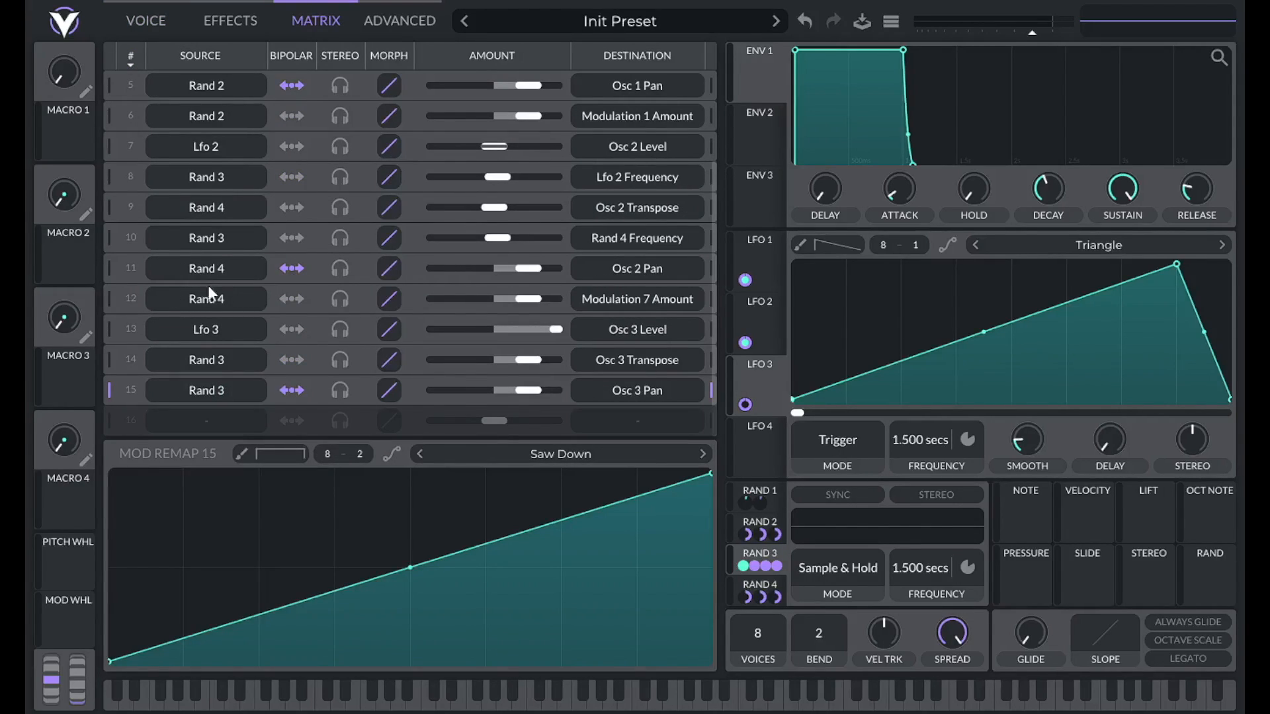
{"action": "left_click", "coordinate": [580, 453]}
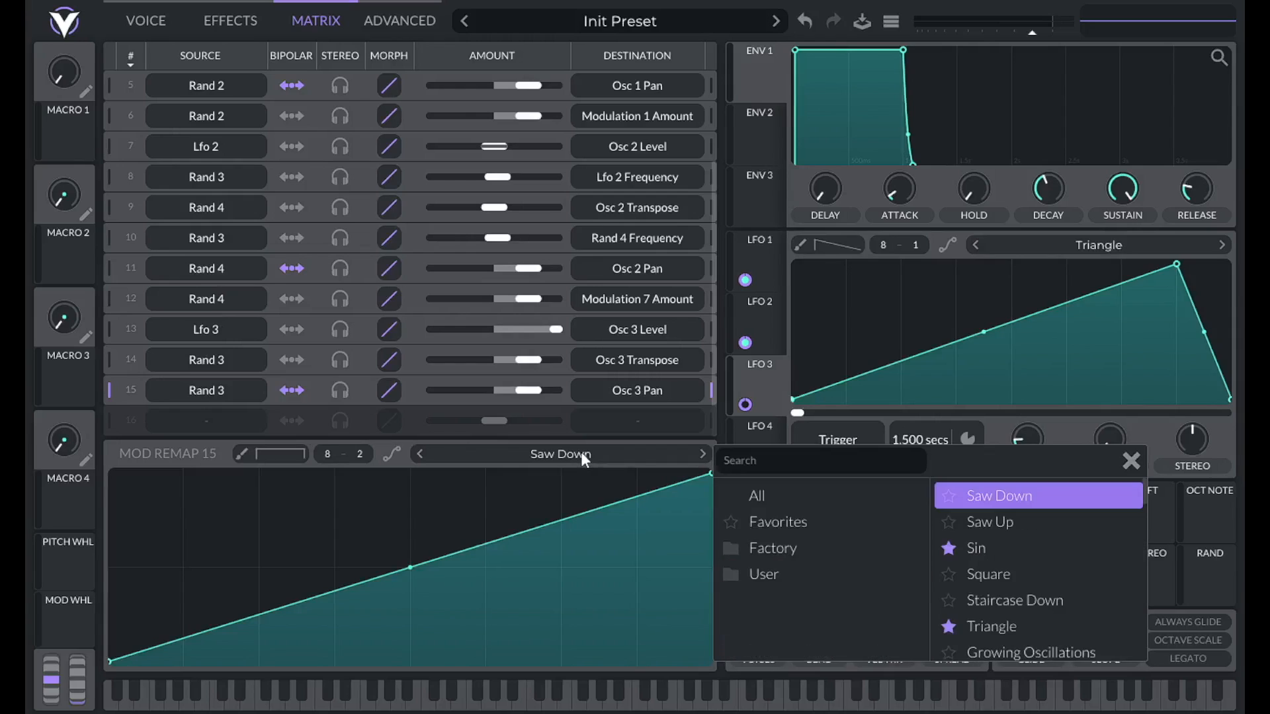
{"action": "left_click", "coordinate": [1014, 622]}
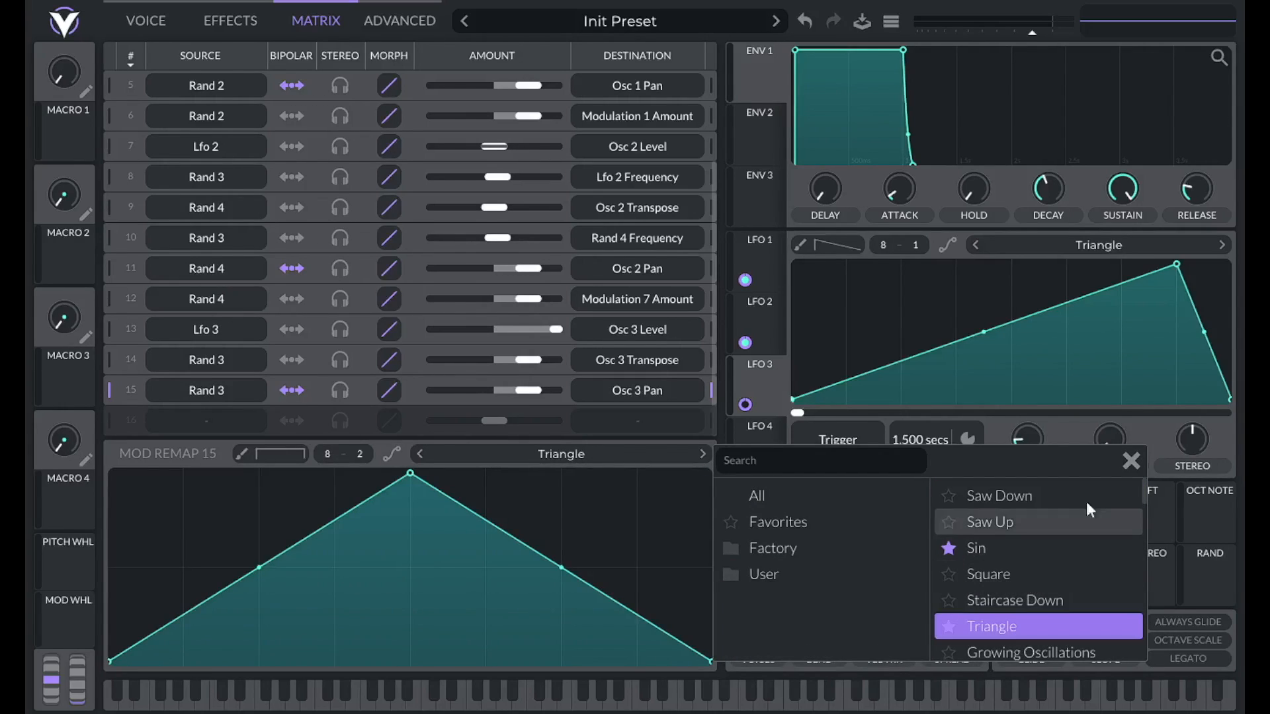
{"action": "left_click", "coordinate": [1131, 460]}
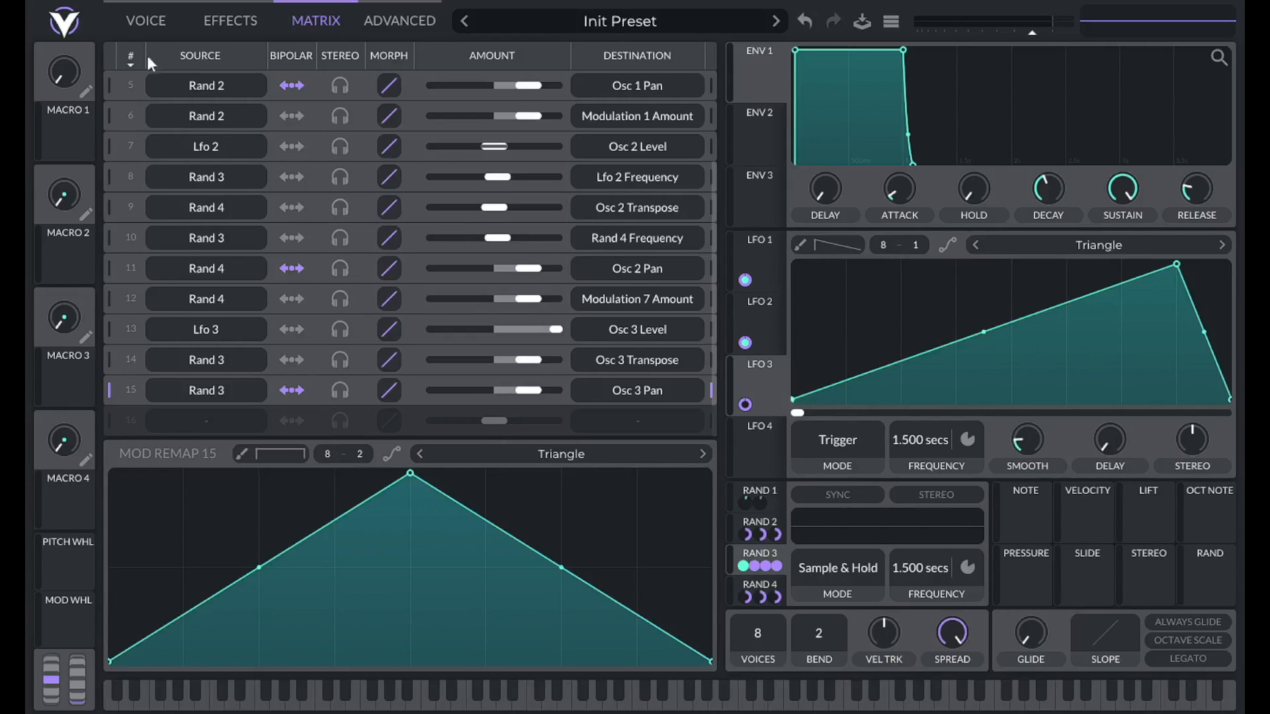
Route Rand 3 onto LFO 3's modulation amount and select the new row 16 routing.
{"action": "left_click", "coordinate": [136, 20]}
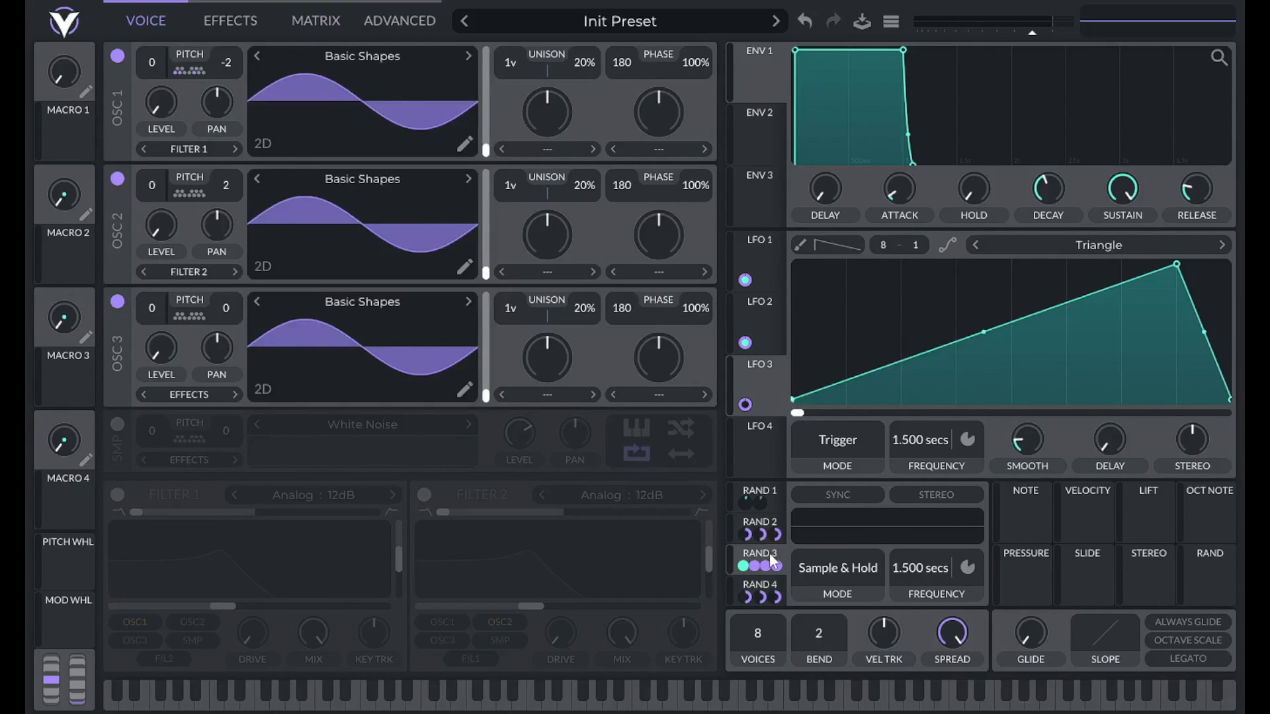
{"action": "left_click_drag", "start_coordinate": [771, 561], "coordinate": [745, 403]}
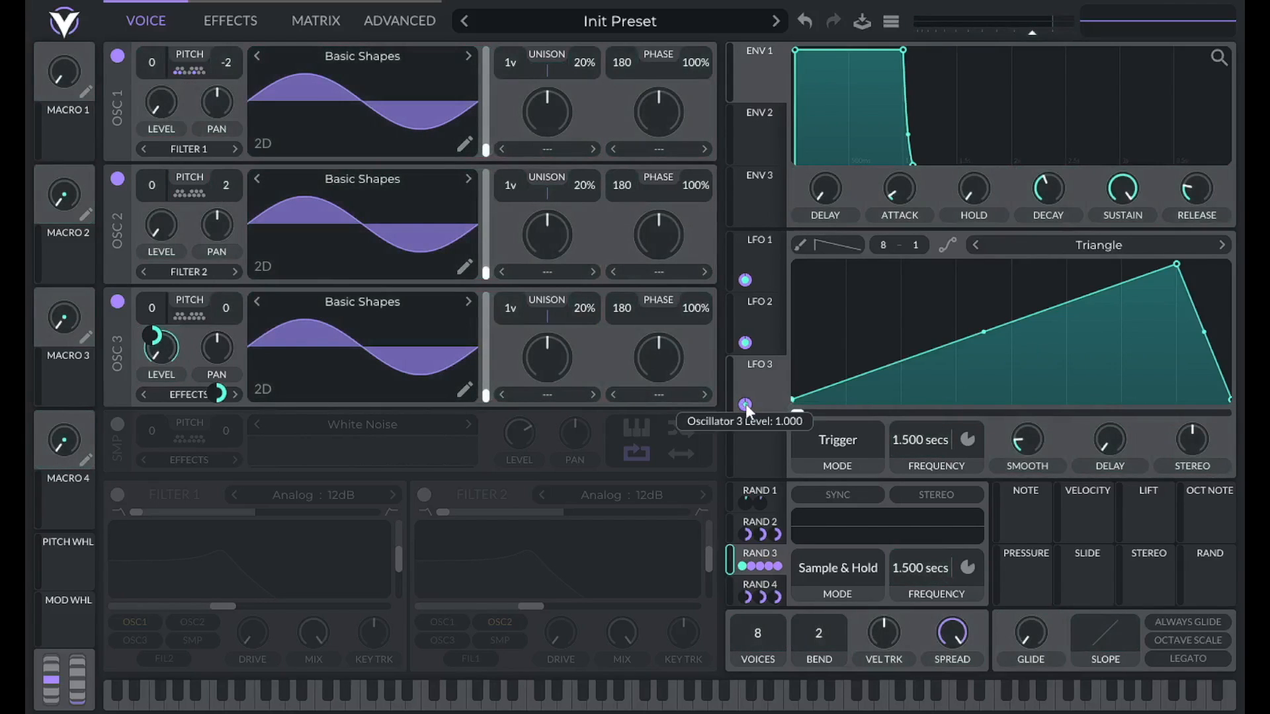
{"action": "left_click", "coordinate": [378, 25]}
{"action": "left_click", "coordinate": [318, 26]}
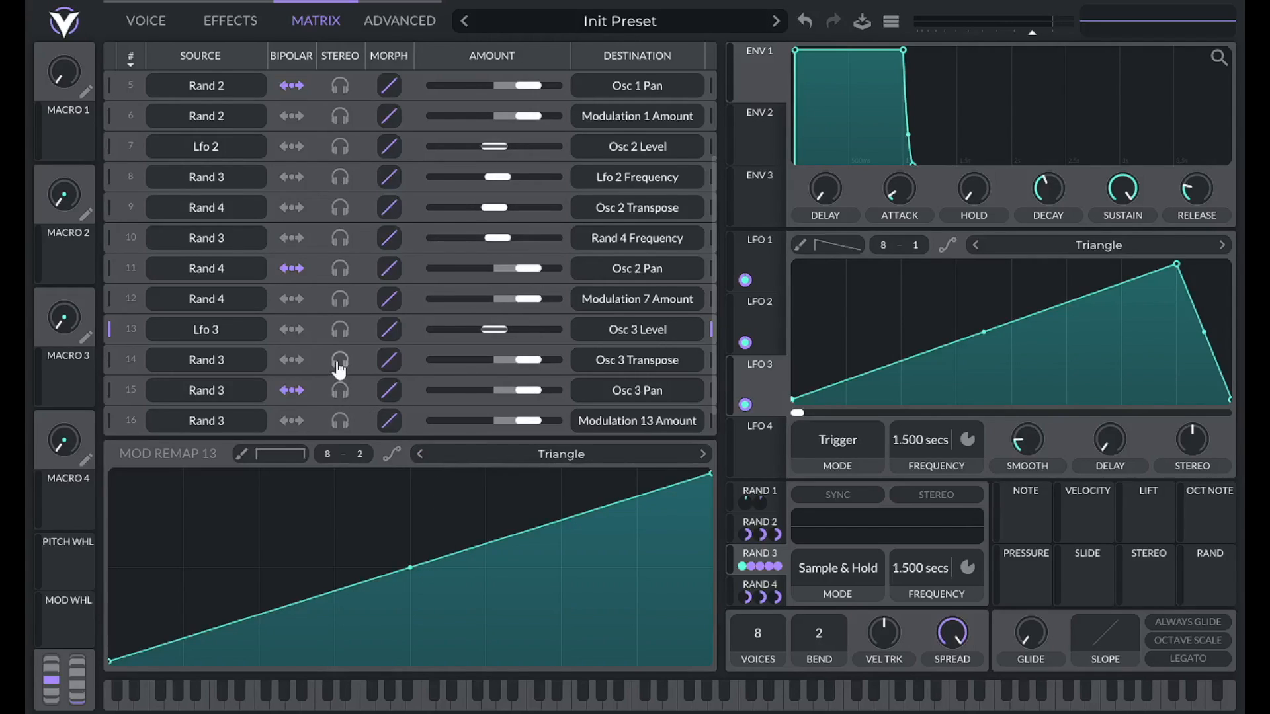
{"action": "scroll", "coordinate": [341, 365], "scroll_direction": "down", "scroll_amount": 1}
{"action": "left_click", "coordinate": [111, 392]}
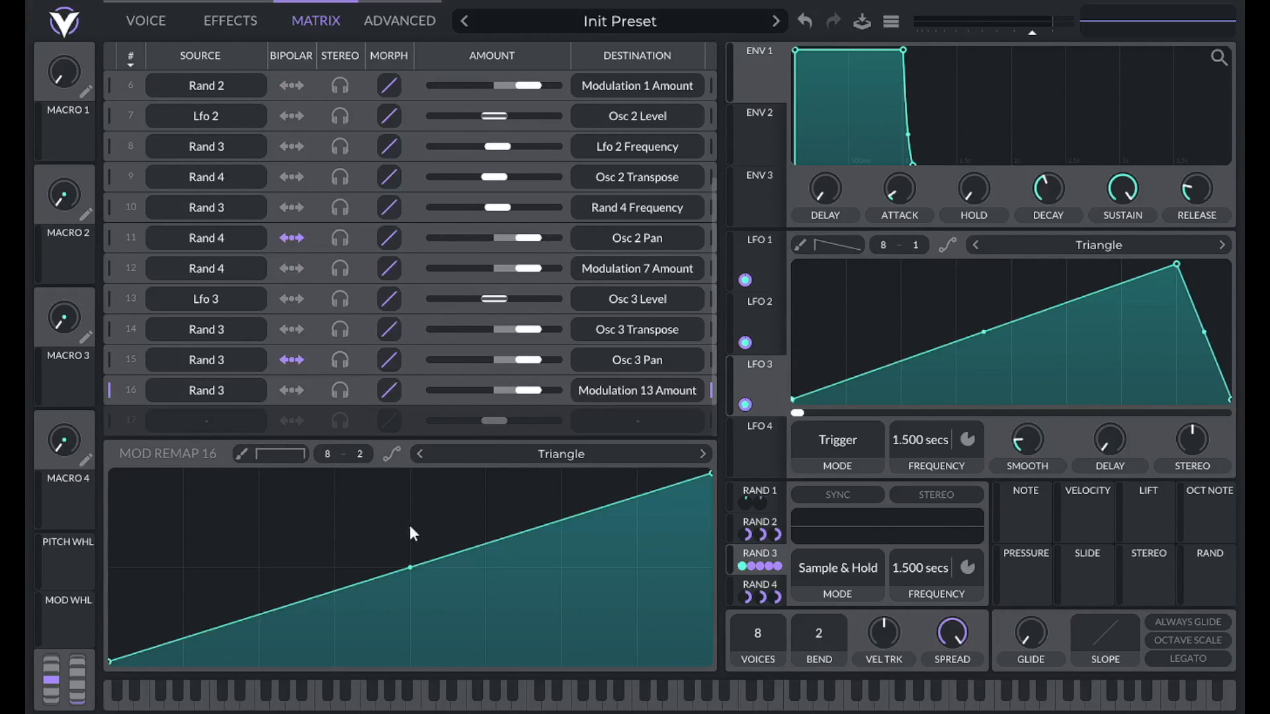
Set row 16's remap to Triangle and raise both curve endpoints.
{"action": "left_click", "coordinate": [574, 454]}
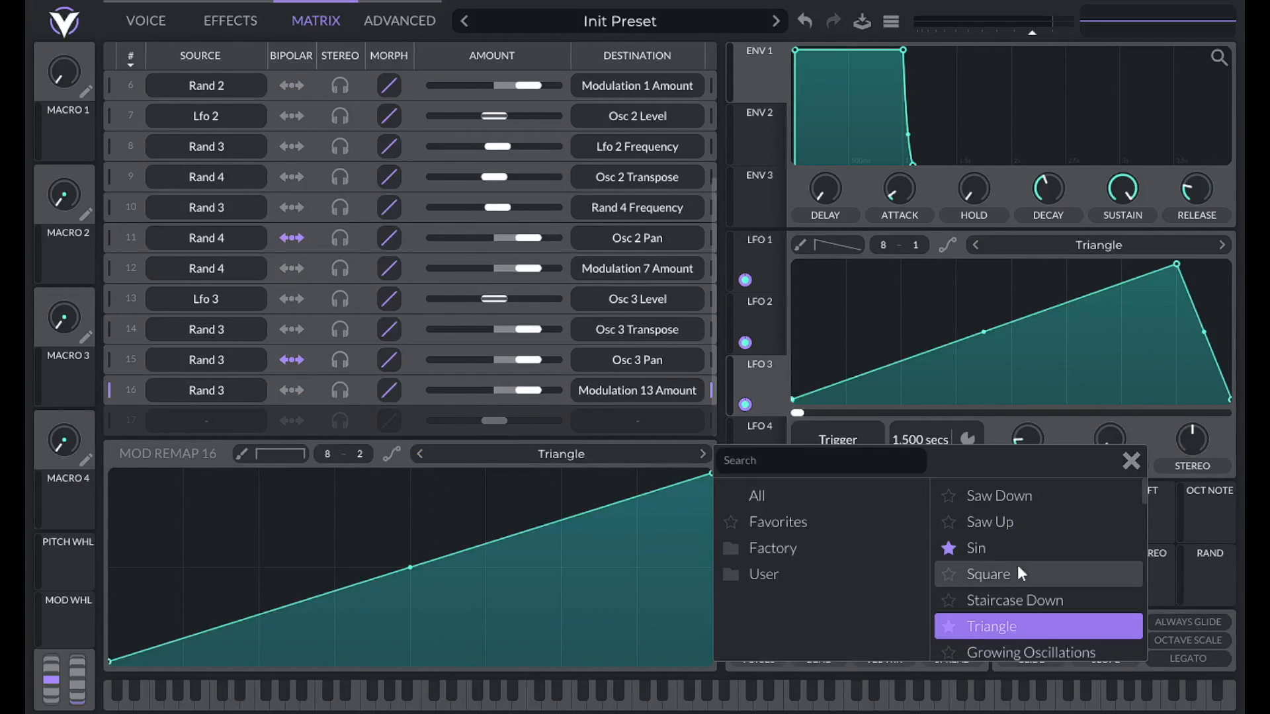
{"action": "left_click", "coordinate": [1018, 625]}
{"action": "left_click_drag", "start_coordinate": [708, 660], "coordinate": [683, 571]}
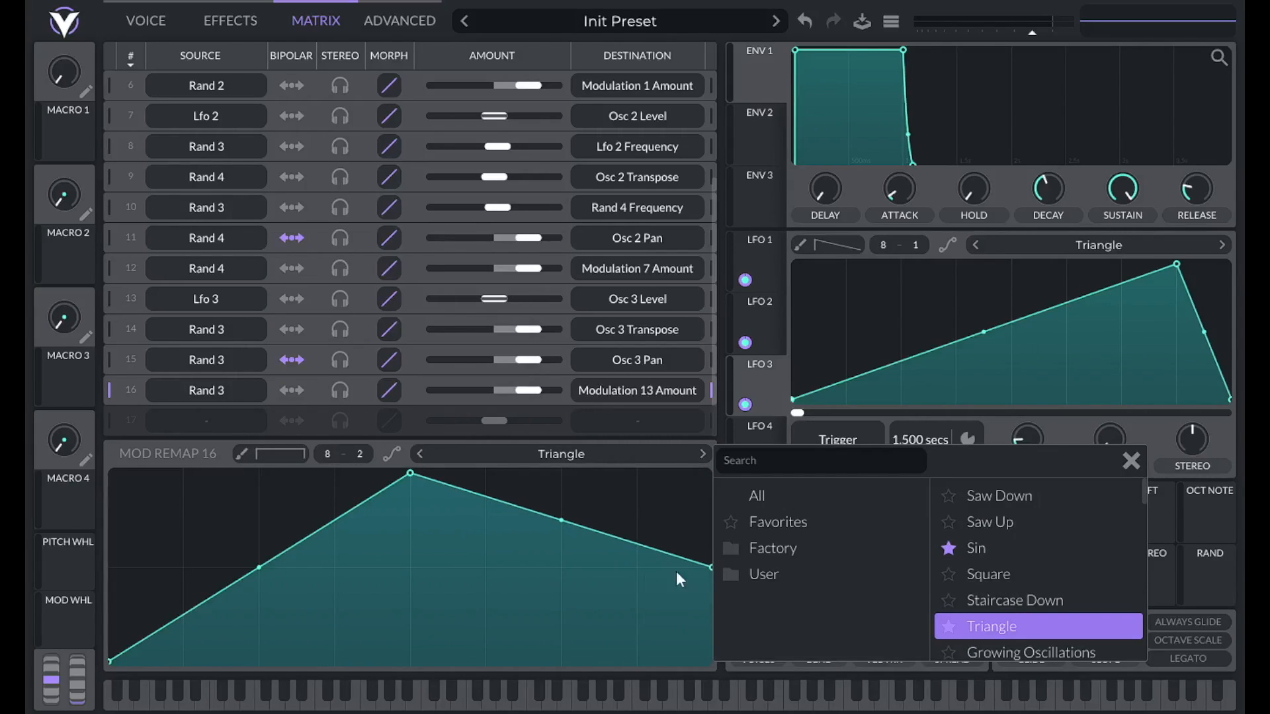
{"action": "left_click_drag", "start_coordinate": [110, 660], "coordinate": [110, 571]}
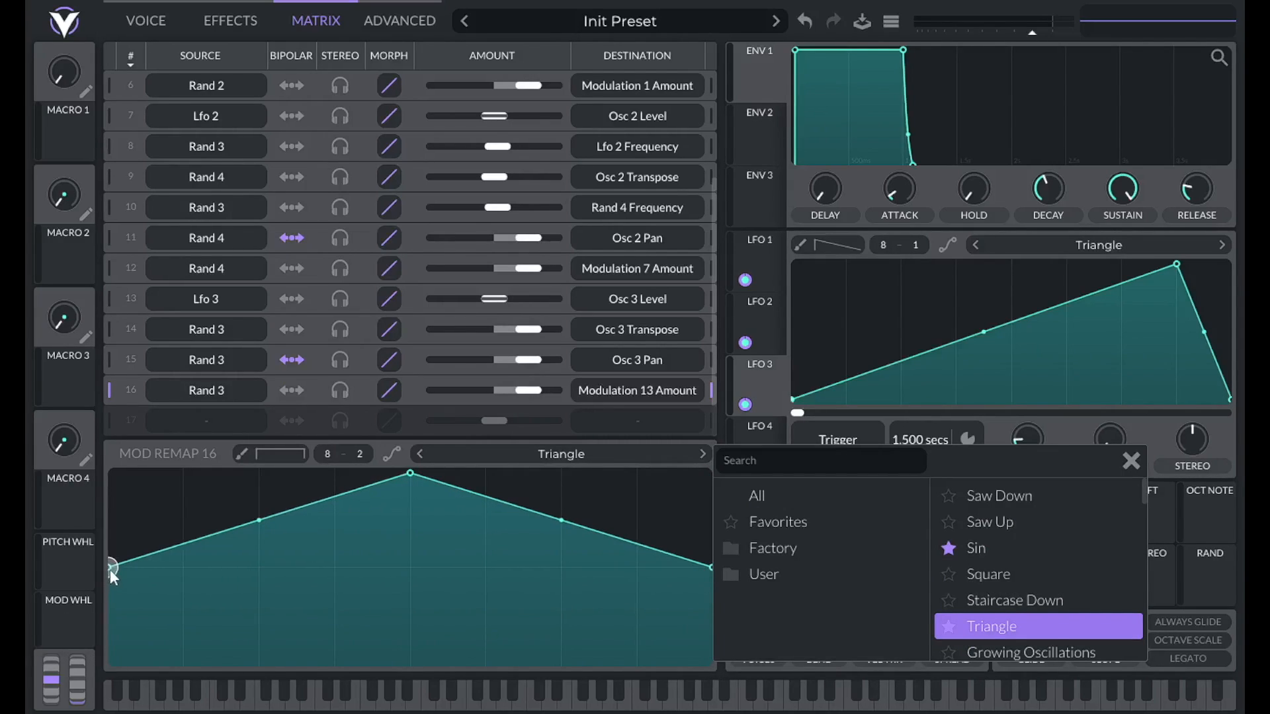
{"action": "left_click", "coordinate": [1131, 461]}
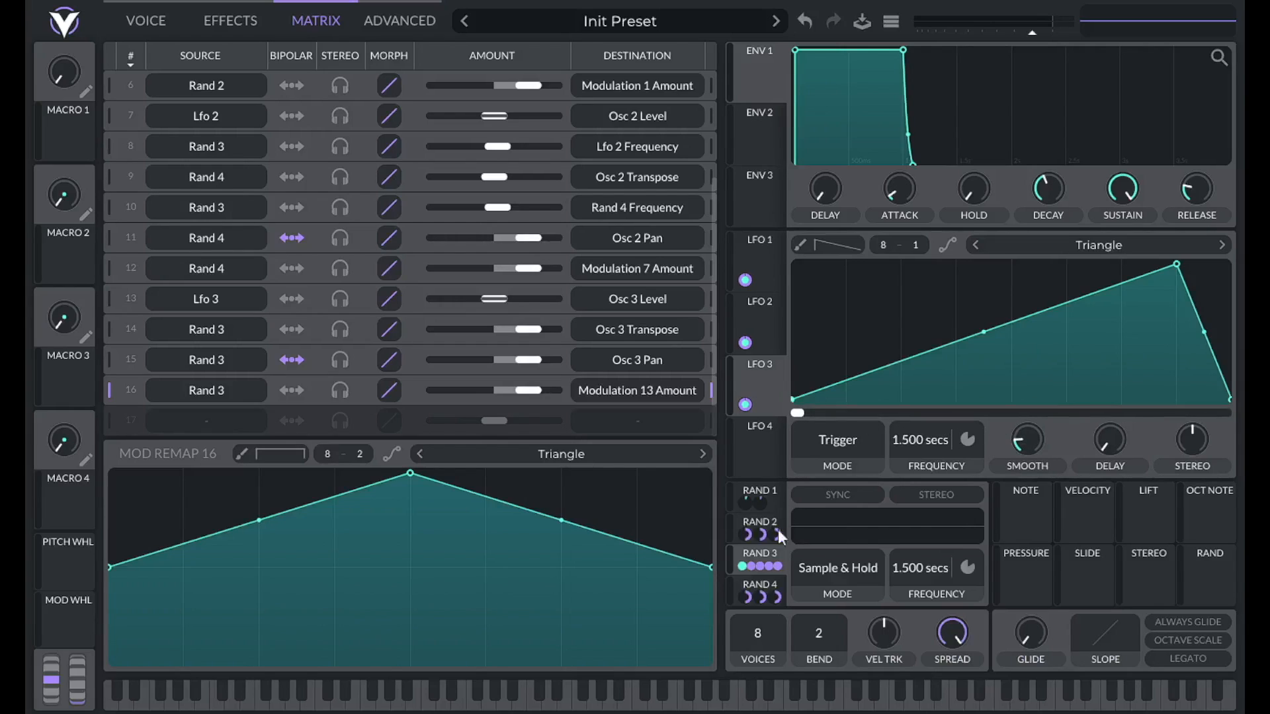
{"action": "left_click", "coordinate": [140, 21]}
Mute oscillators 1 and 2 and enable a transpose snap note on oscillator 2.
{"action": "left_click", "coordinate": [118, 56]}
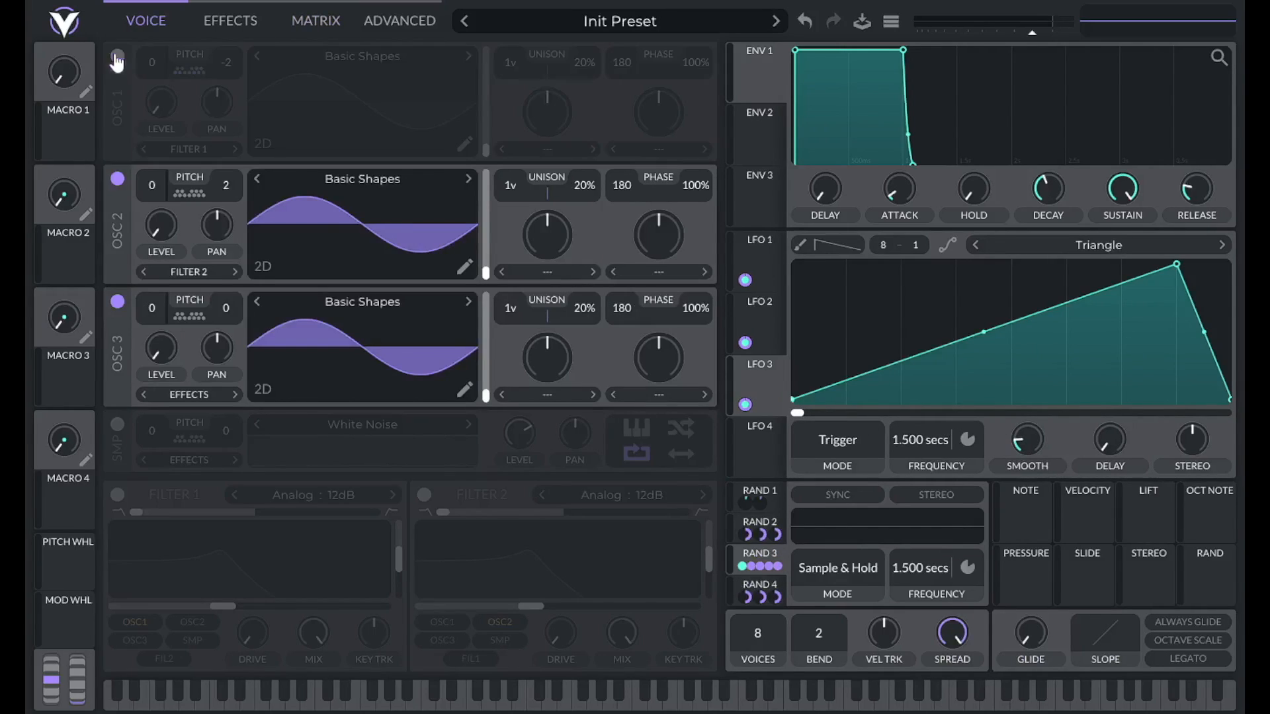
{"action": "left_click", "coordinate": [119, 179]}
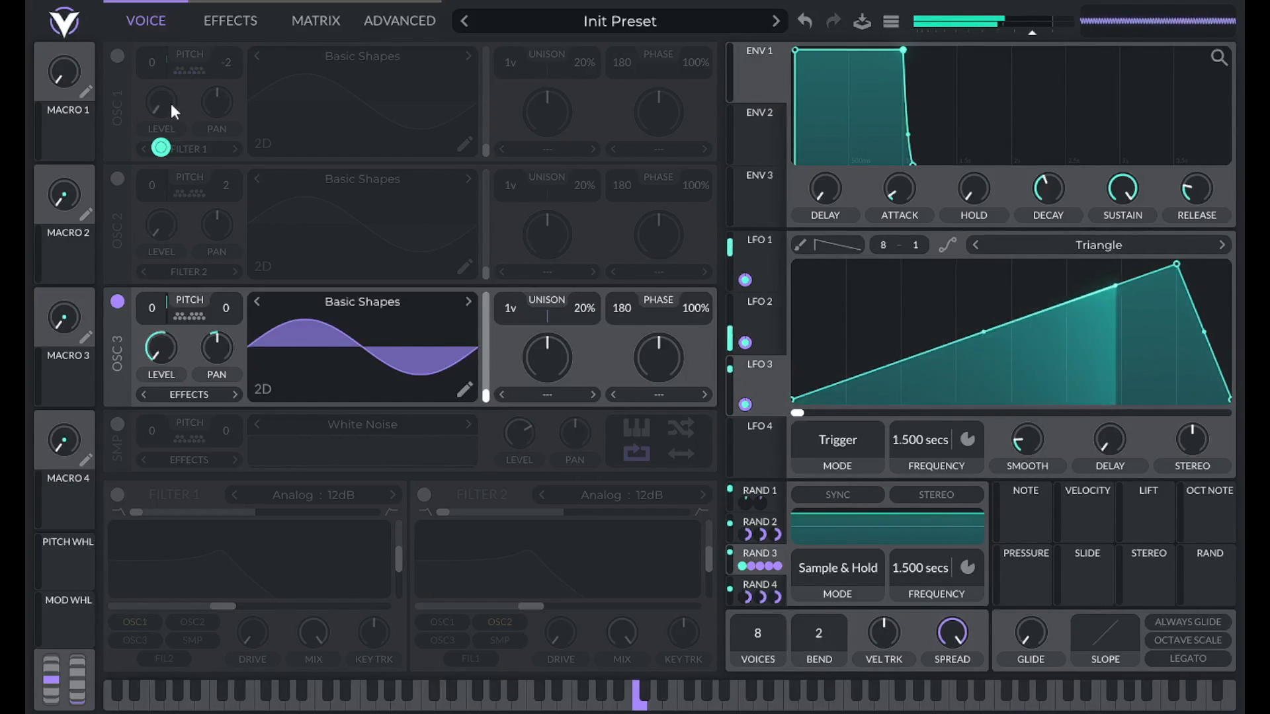
{"action": "left_click", "coordinate": [189, 316]}
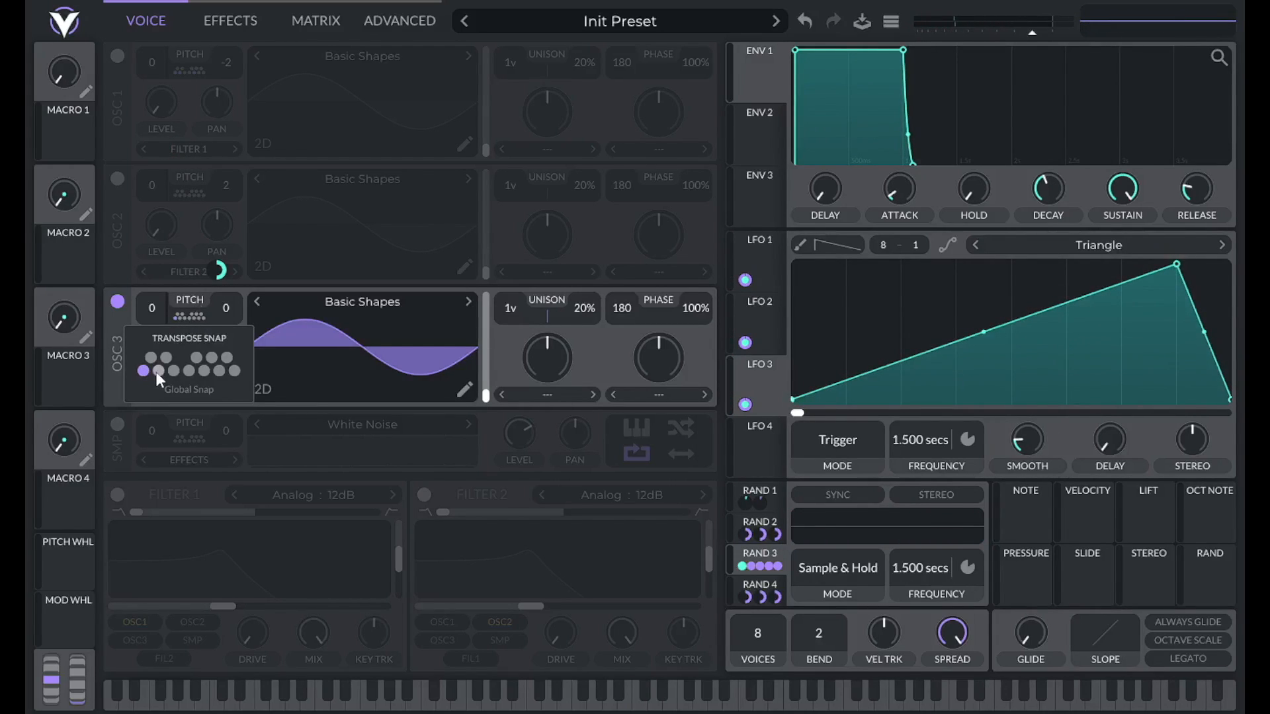
{"action": "left_click", "coordinate": [190, 193]}
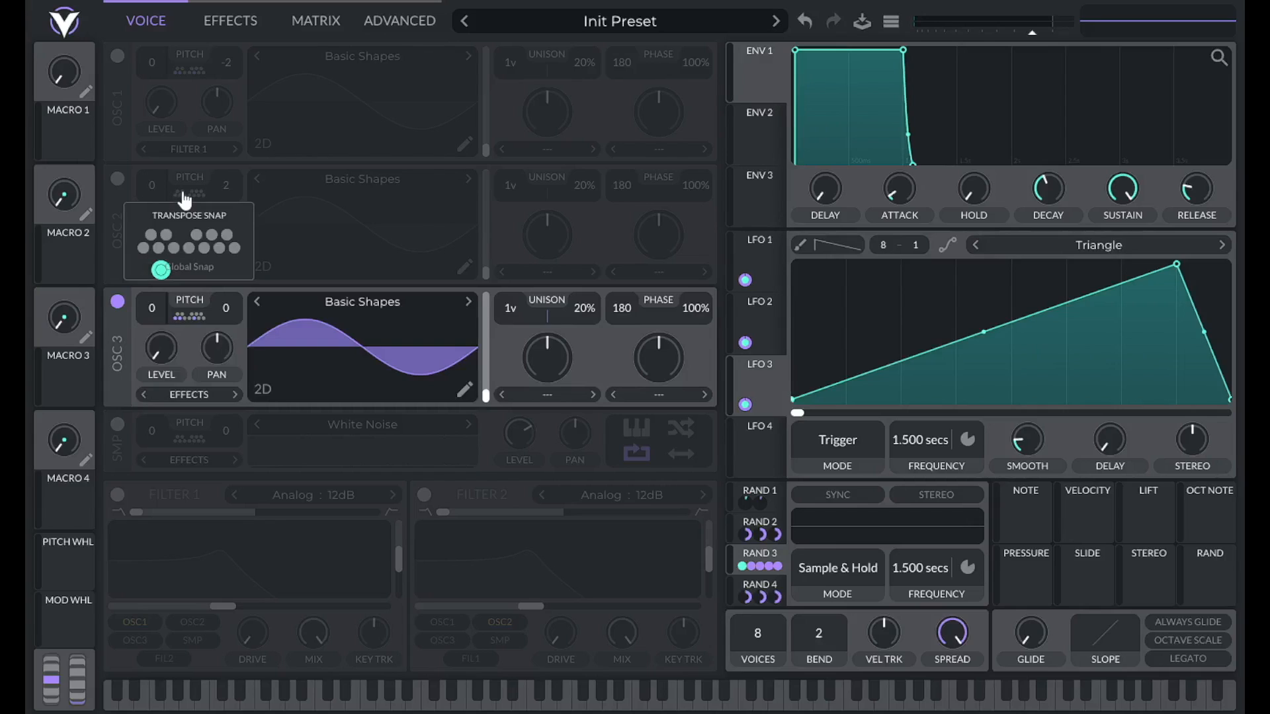
{"action": "left_click", "coordinate": [144, 248]}
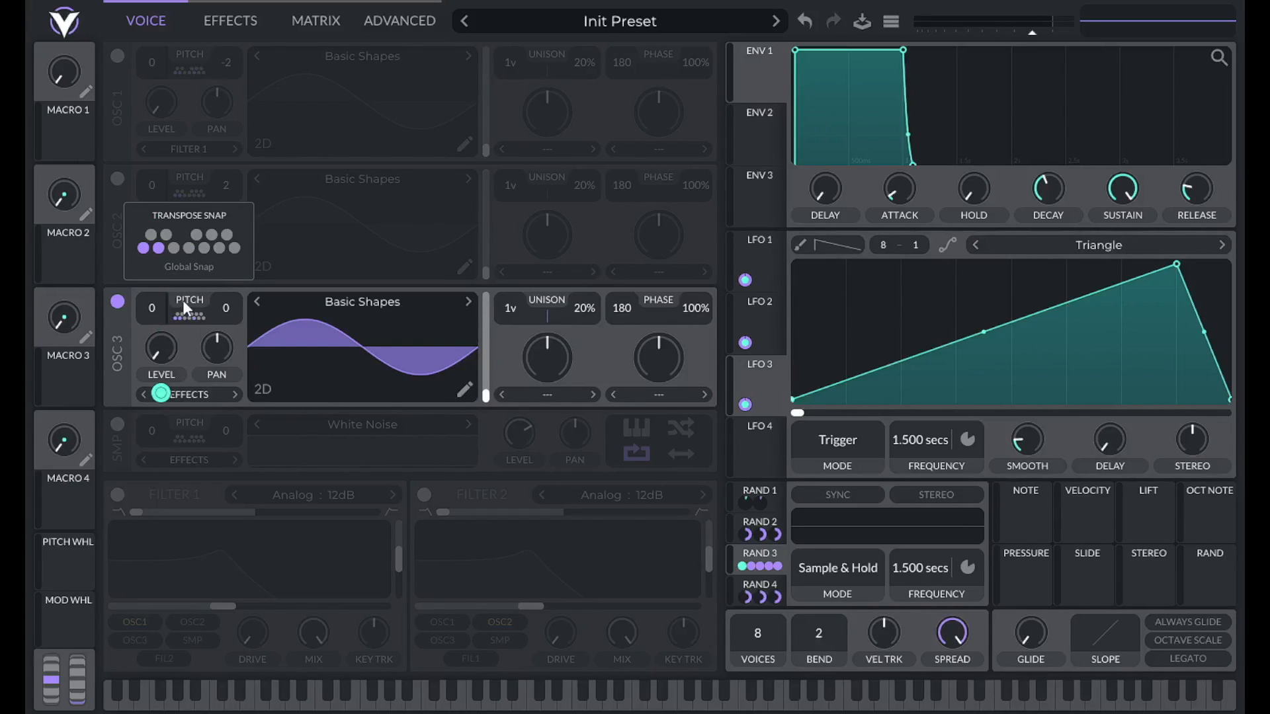
{"action": "left_click", "coordinate": [189, 316]}
{"action": "left_click", "coordinate": [189, 317]}
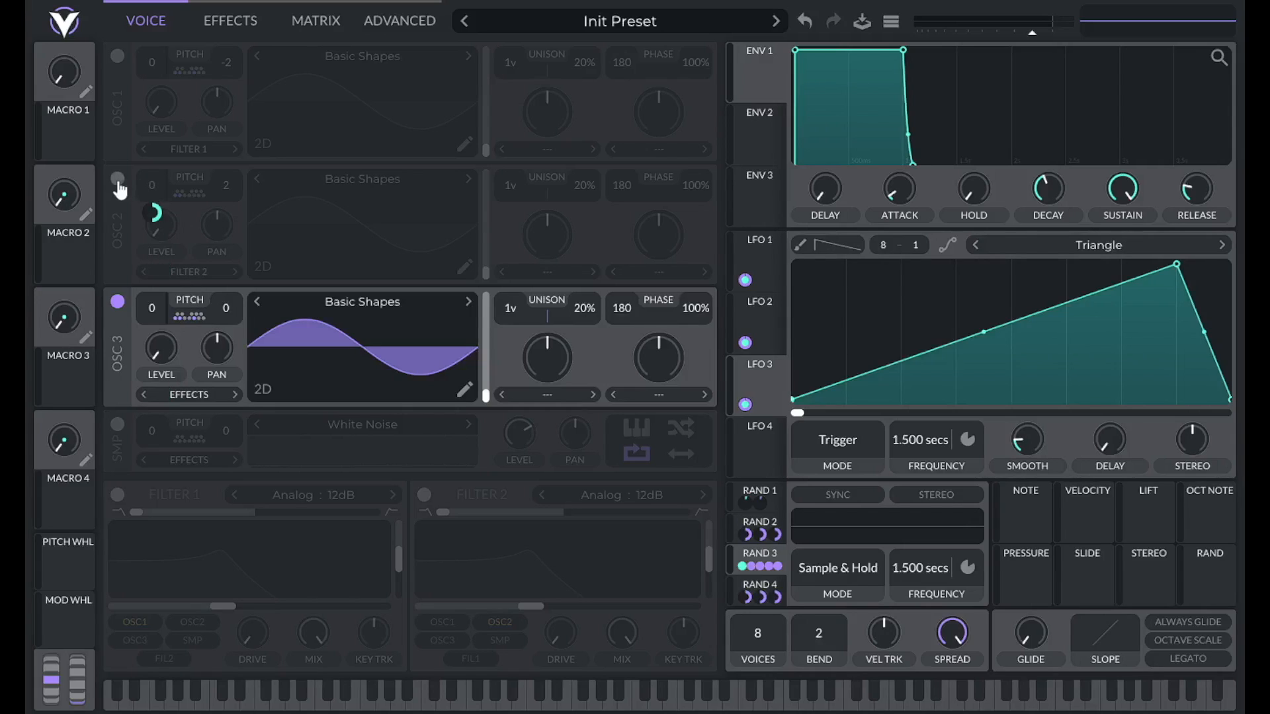
Switch oscillators 1 and 2 back on and lower the master volume.
{"action": "left_click", "coordinate": [117, 179]}
{"action": "left_click", "coordinate": [117, 57]}
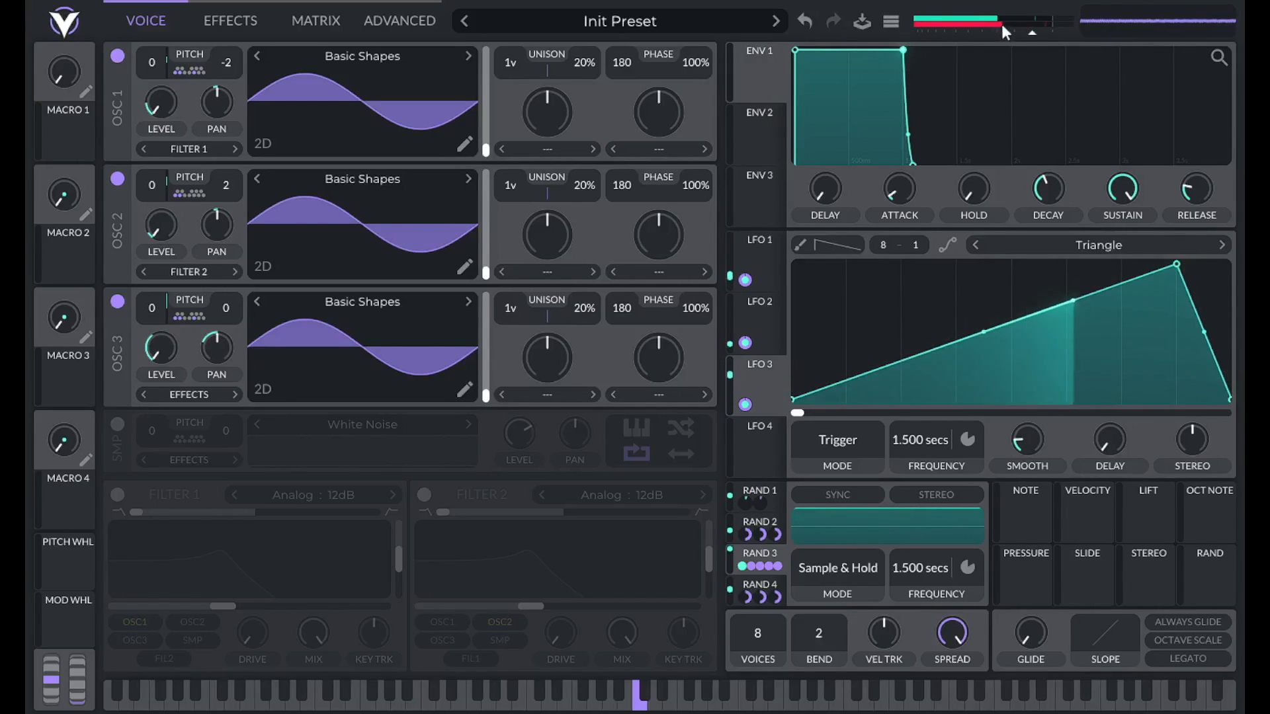
{"action": "left_click_drag", "start_coordinate": [1031, 35], "coordinate": [1023, 39]}
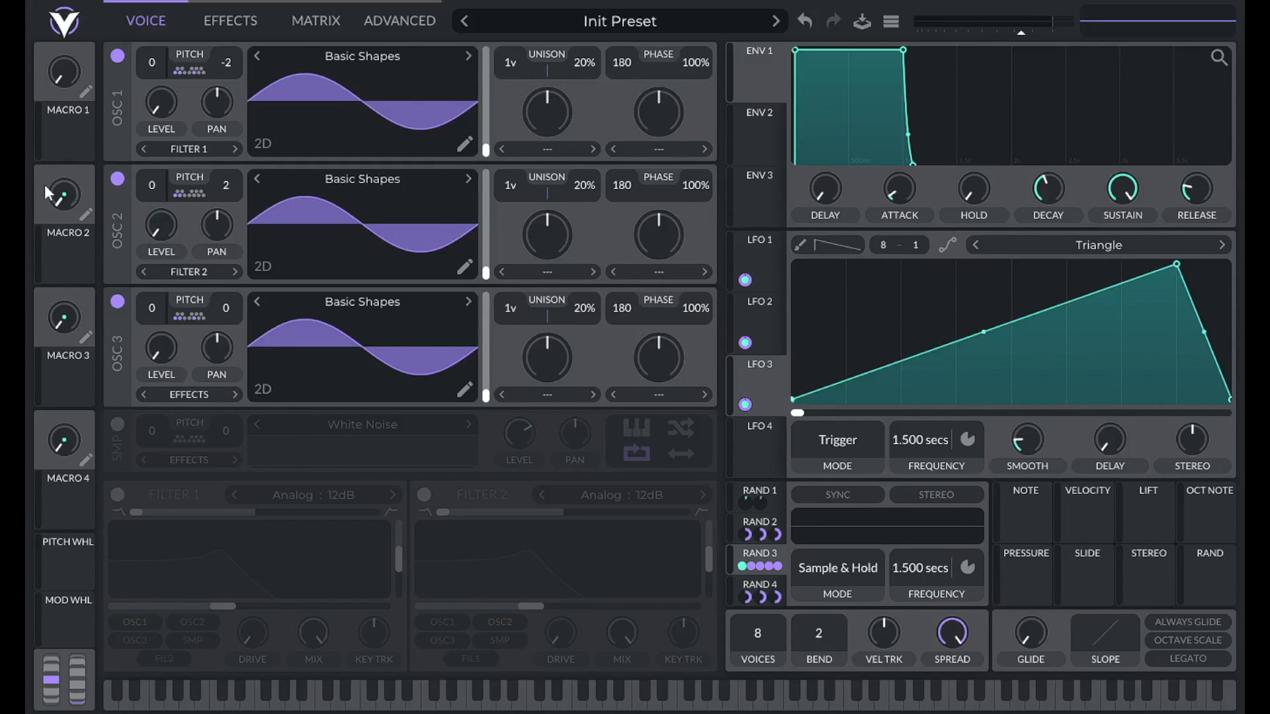
Assign Macro 1 to the frequencies of LFO 1, LFO 2 and LFO 3.
{"action": "mouse_move", "coordinate": [70, 136]}
{"action": "left_mouse_down"}
{"action": "mouse_move", "coordinate": [415, 93]}
{"action": "mouse_move", "coordinate": [59, 123]}
{"action": "left_mouse_up"}
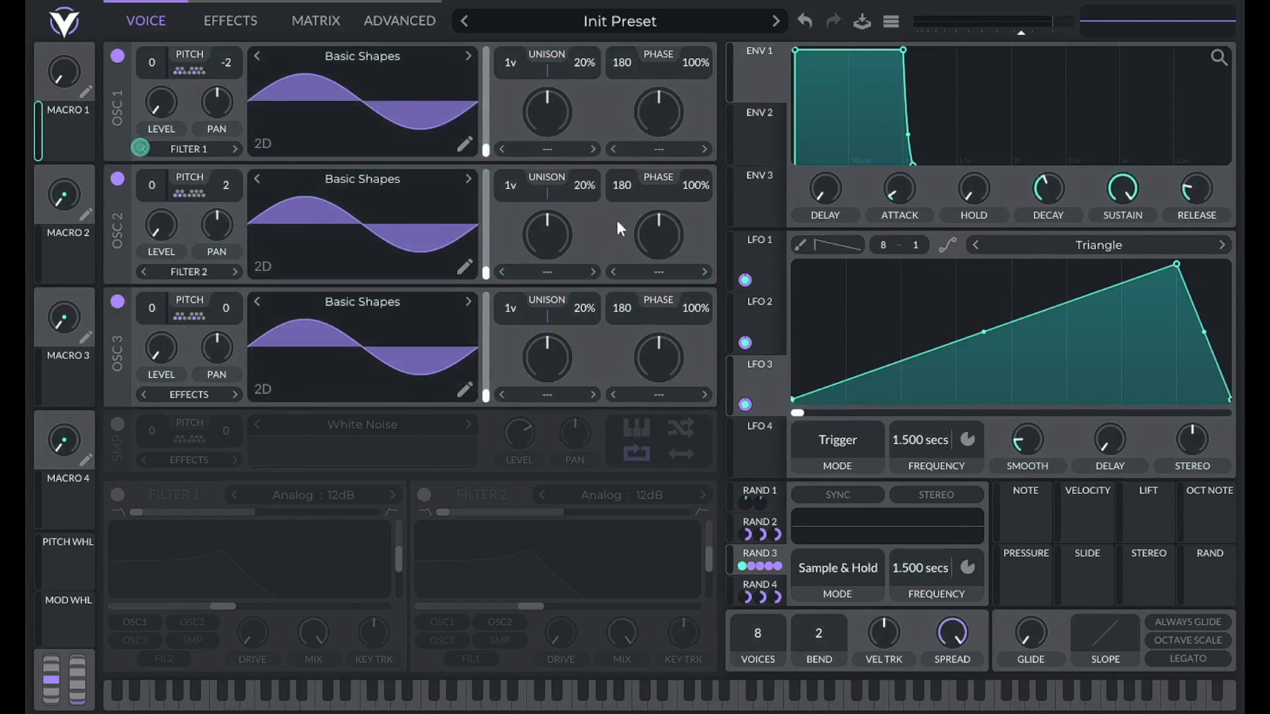
{"action": "left_click", "coordinate": [754, 245]}
{"action": "left_click_drag", "start_coordinate": [71, 137], "coordinate": [904, 444]}
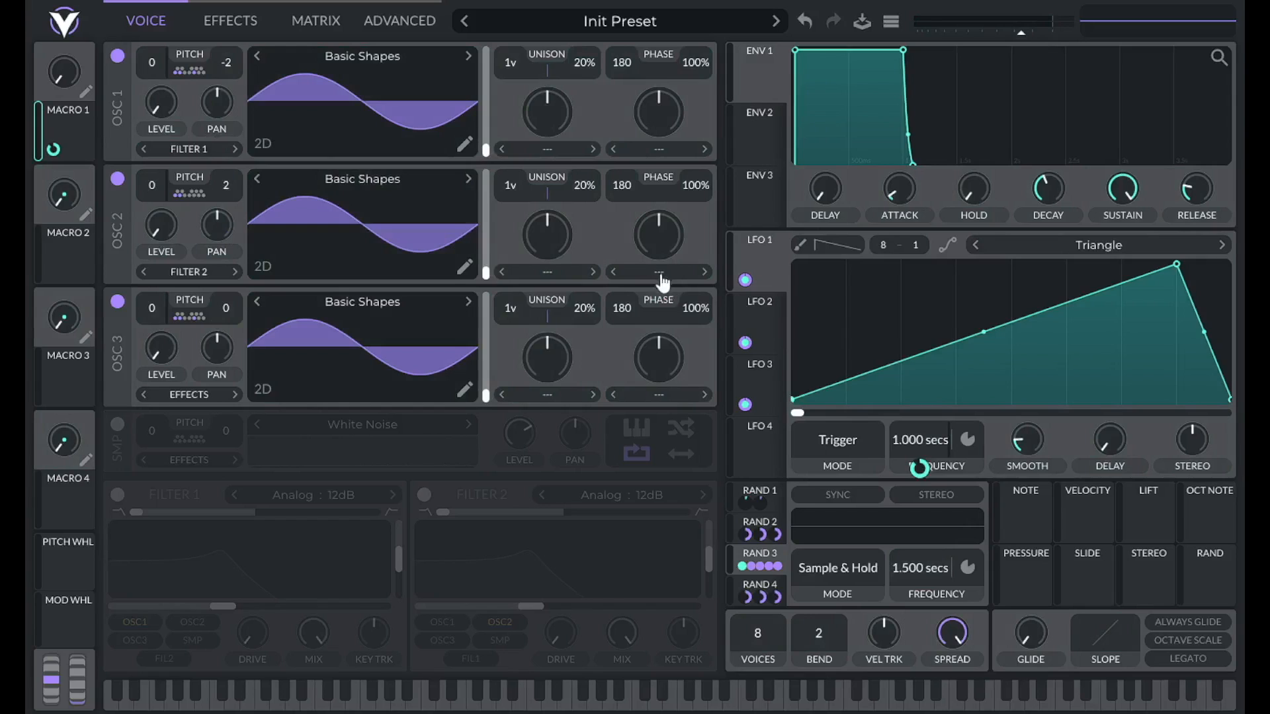
{"action": "left_click", "coordinate": [768, 329]}
{"action": "left_click_drag", "start_coordinate": [53, 108], "coordinate": [938, 448]}
{"action": "left_click", "coordinate": [742, 365]}
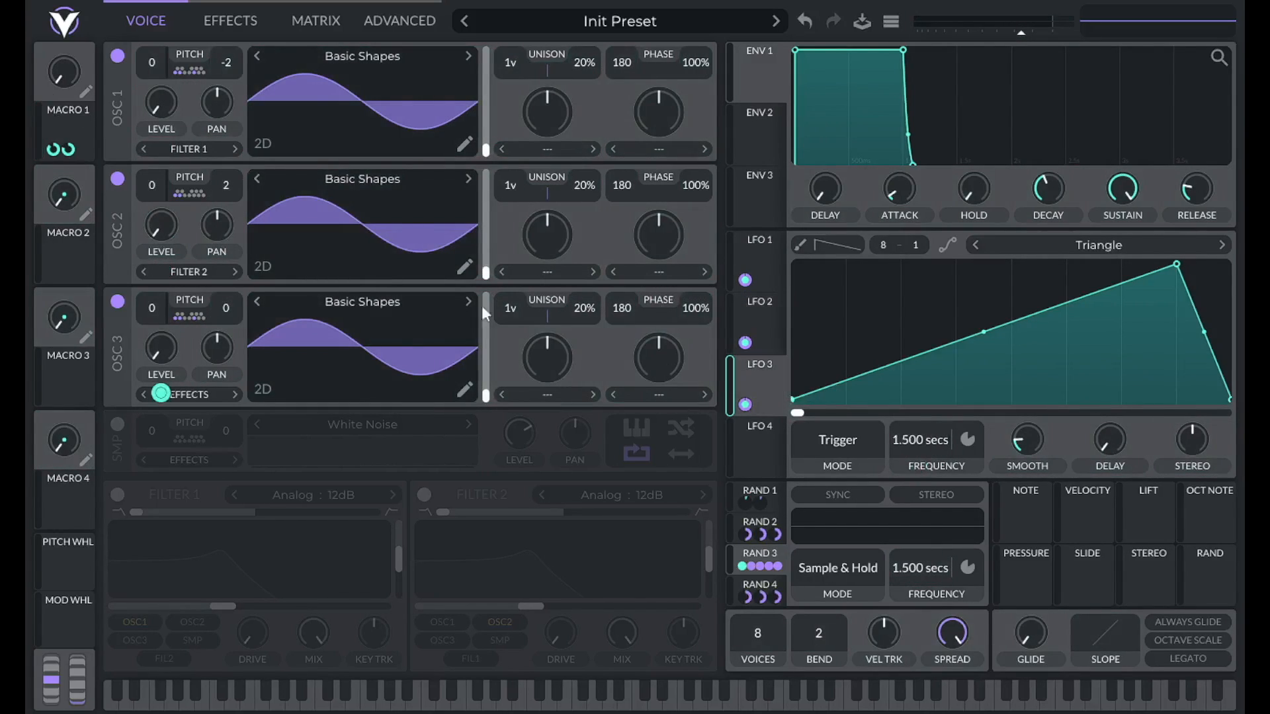
{"action": "left_click_drag", "start_coordinate": [60, 126], "coordinate": [933, 444]}
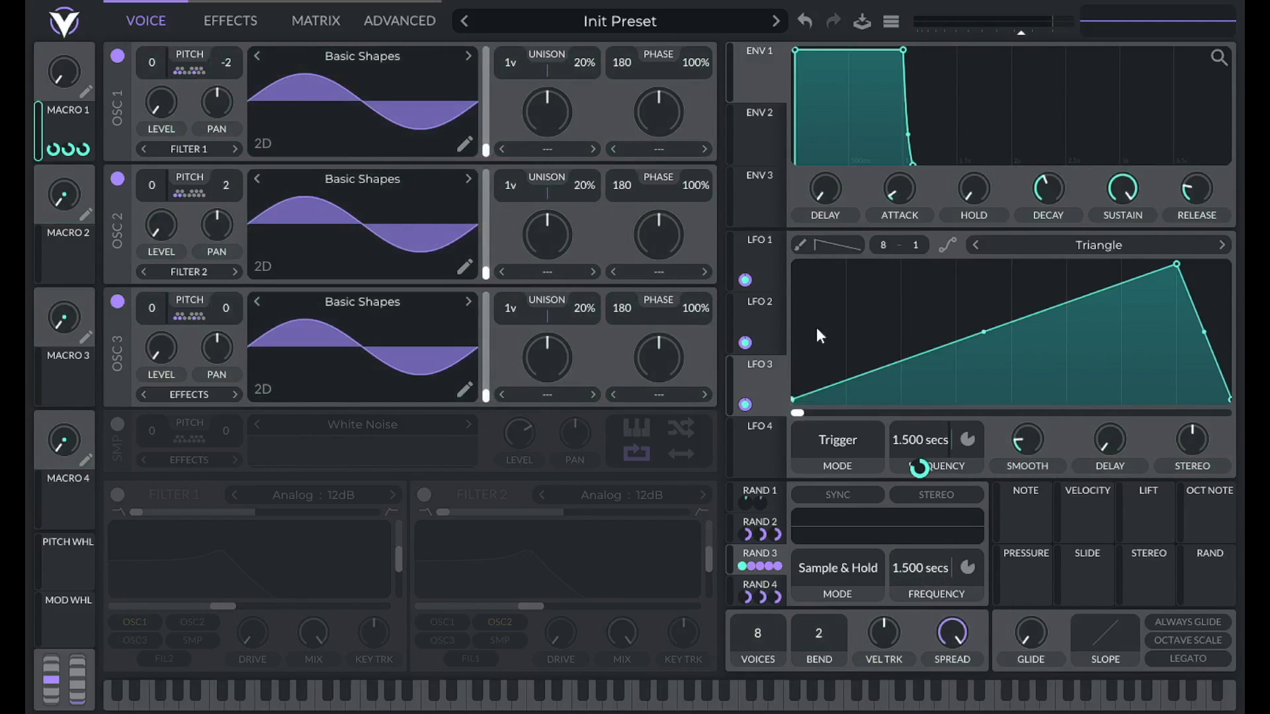
Assign Macro 1 to the frequencies of random LFOs 1 through 4.
{"action": "left_click", "coordinate": [776, 500]}
{"action": "left_click_drag", "start_coordinate": [49, 120], "coordinate": [906, 573]}
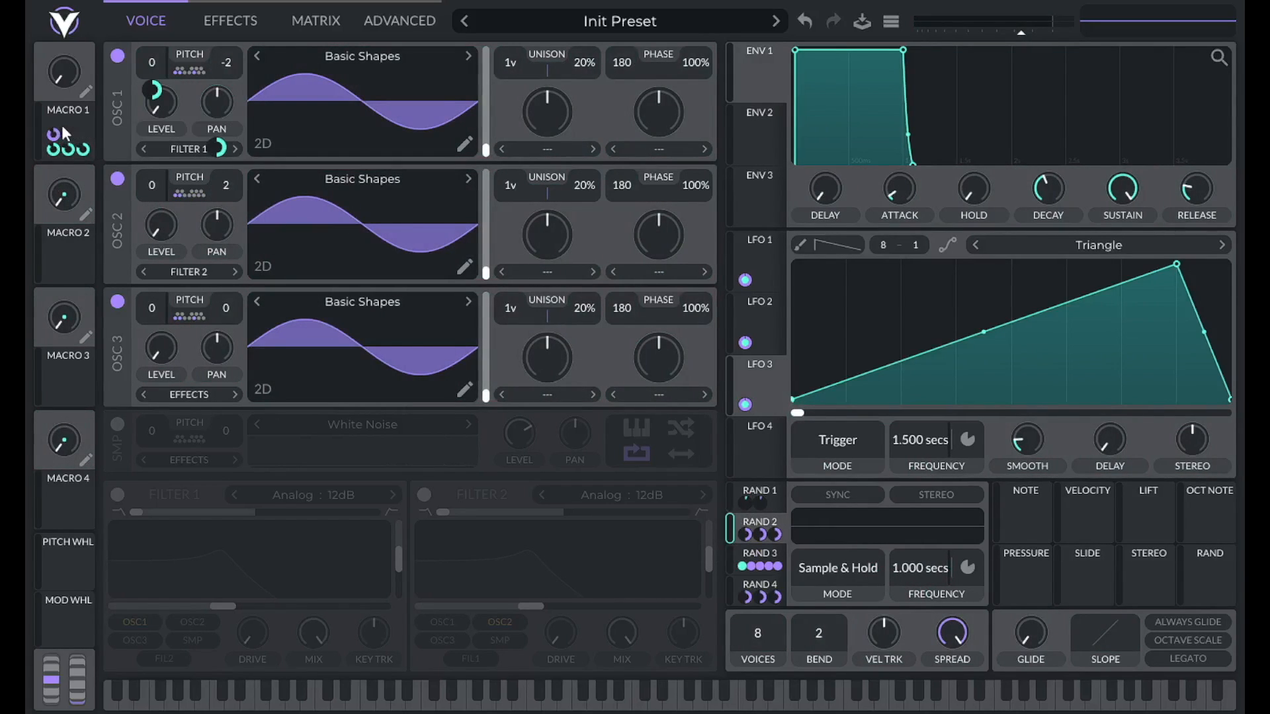
{"action": "left_click_drag", "start_coordinate": [78, 123], "coordinate": [917, 573]}
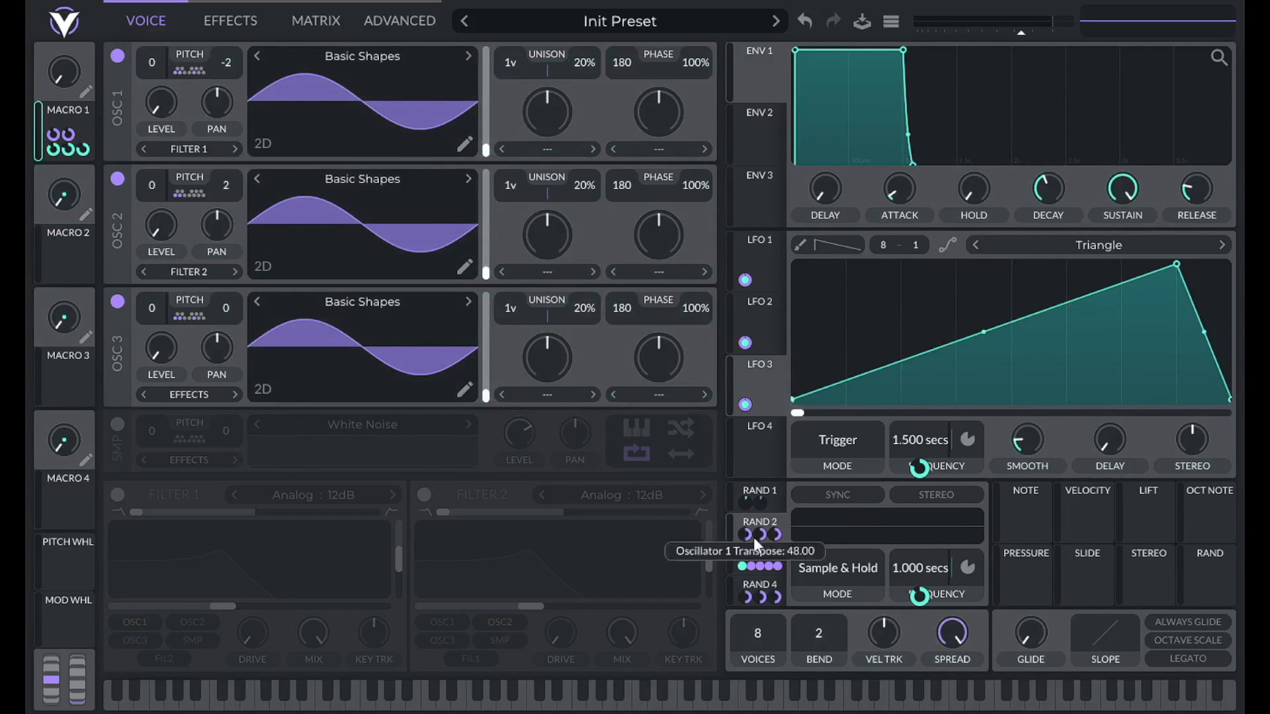
{"action": "left_click", "coordinate": [770, 547]}
{"action": "left_click_drag", "start_coordinate": [76, 115], "coordinate": [929, 569]}
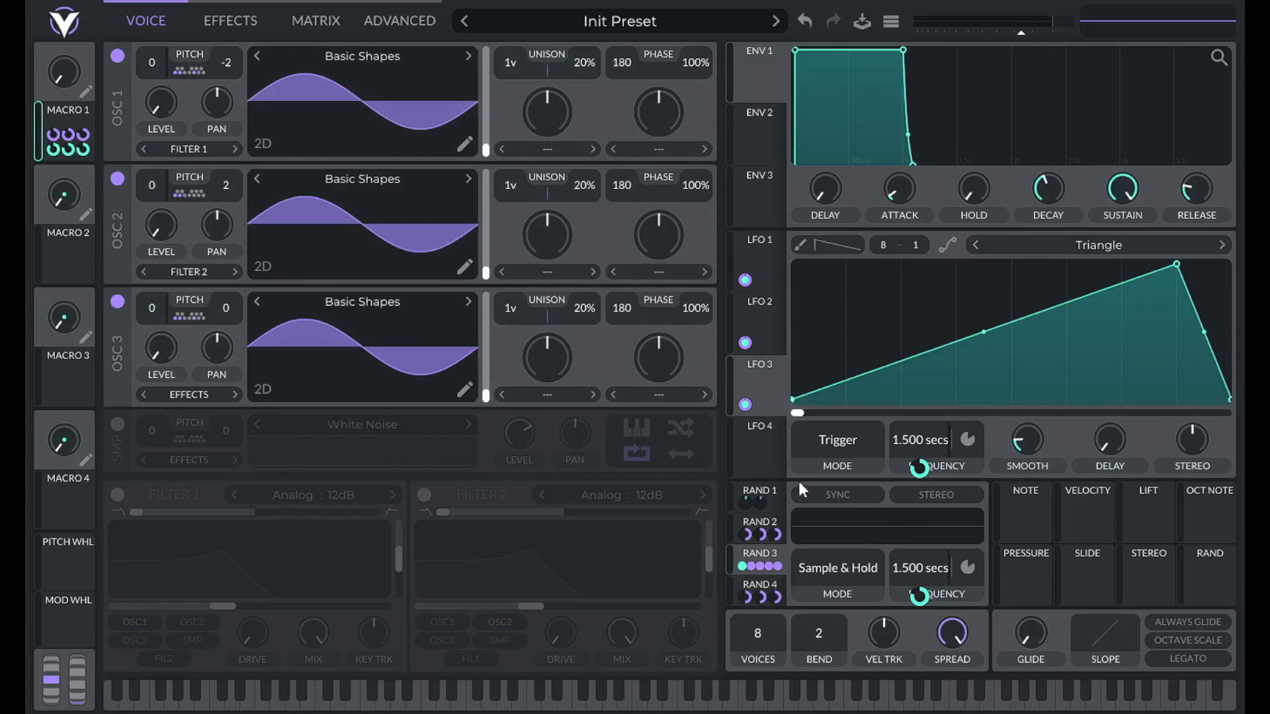
{"action": "left_click", "coordinate": [779, 581]}
{"action": "left_click_drag", "start_coordinate": [54, 113], "coordinate": [925, 455]}
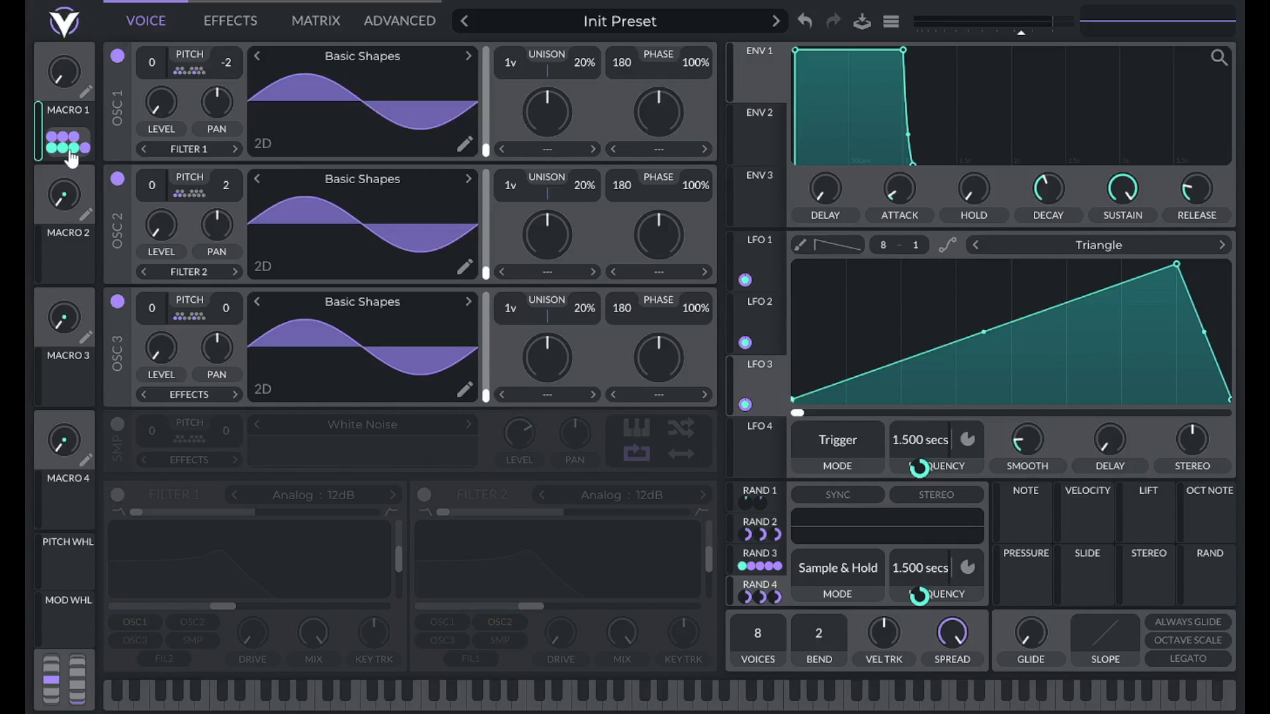
Set the Random LFO 2 and Random LFO 3 frequency modulation depths to 0.8.
{"action": "mouse_move", "coordinate": [71, 153]}
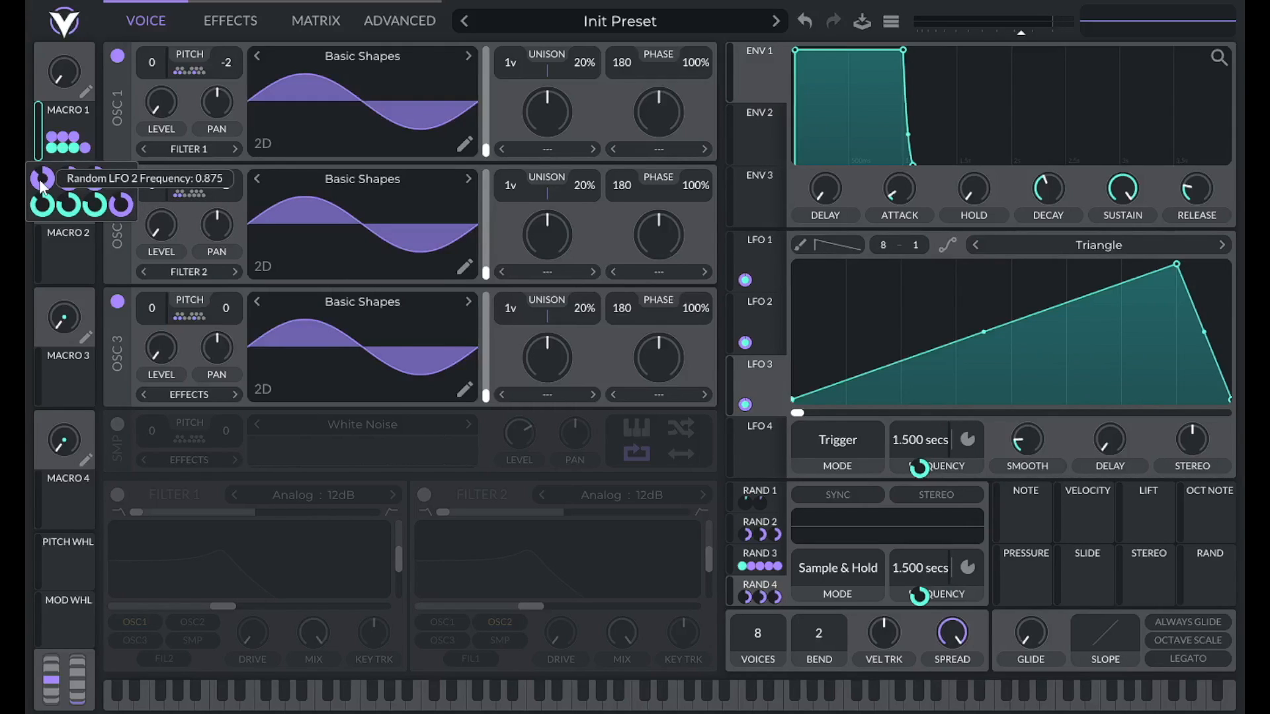
{"action": "double_click", "coordinate": [41, 180]}
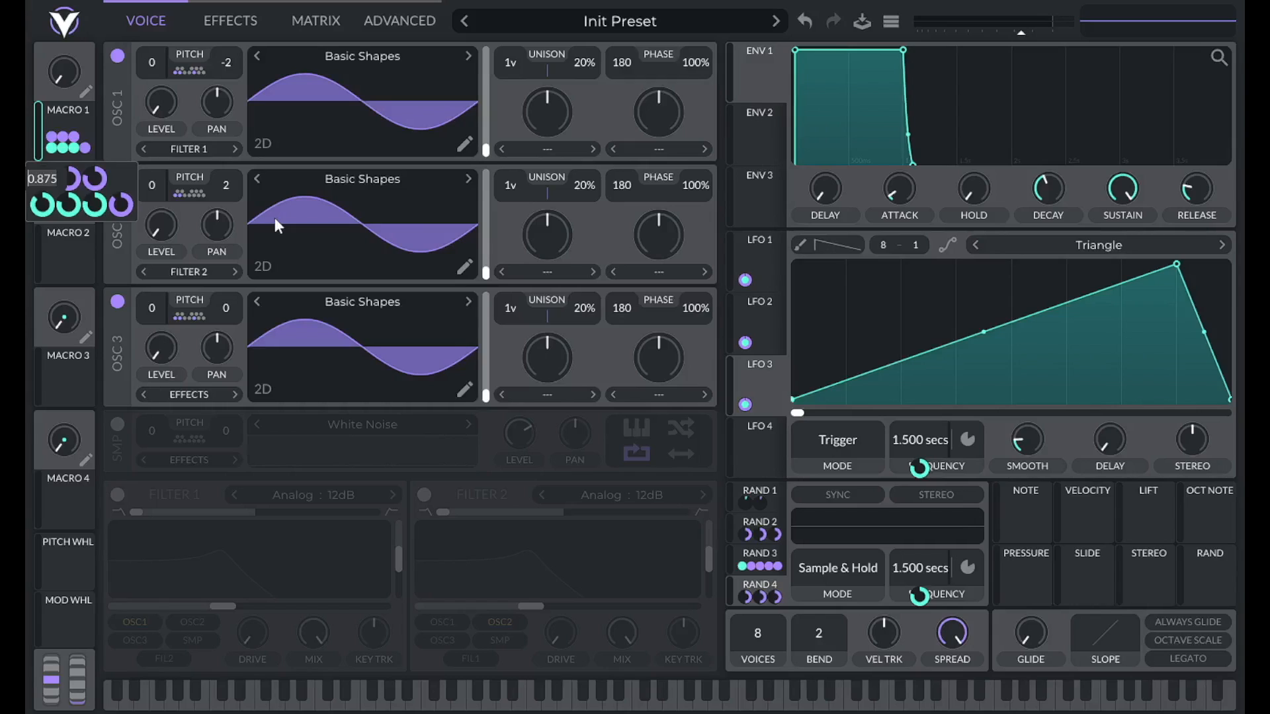
{"action": "type", "text": ".8"}
{"action": "key", "text": "Return"}
{"action": "double_click", "coordinate": [74, 180]}
{"action": "type", "text": ".8"}
{"action": "key", "text": "Return"}
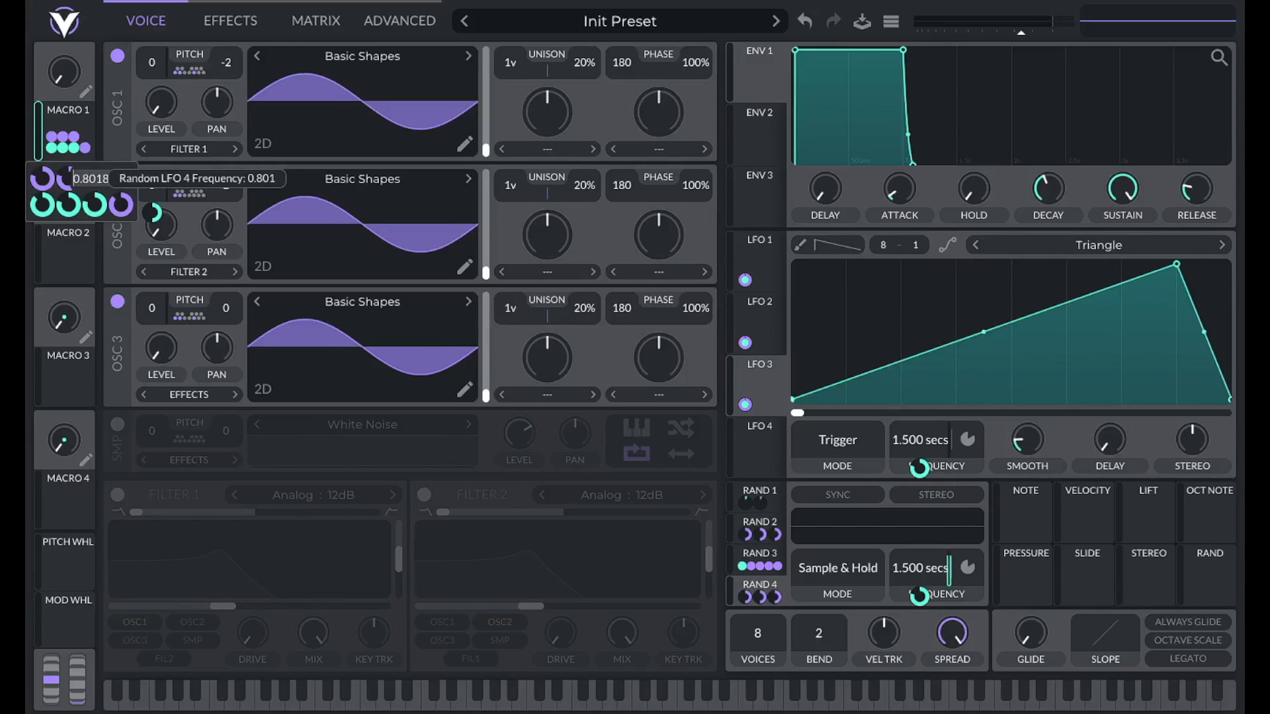
Set the remaining three Macro 1 frequency modulation depths, including Random LFO 1, to 0.8.
{"action": "double_click", "coordinate": [96, 182]}
{"action": "type", "text": ".8"}
{"action": "key", "text": "Return"}
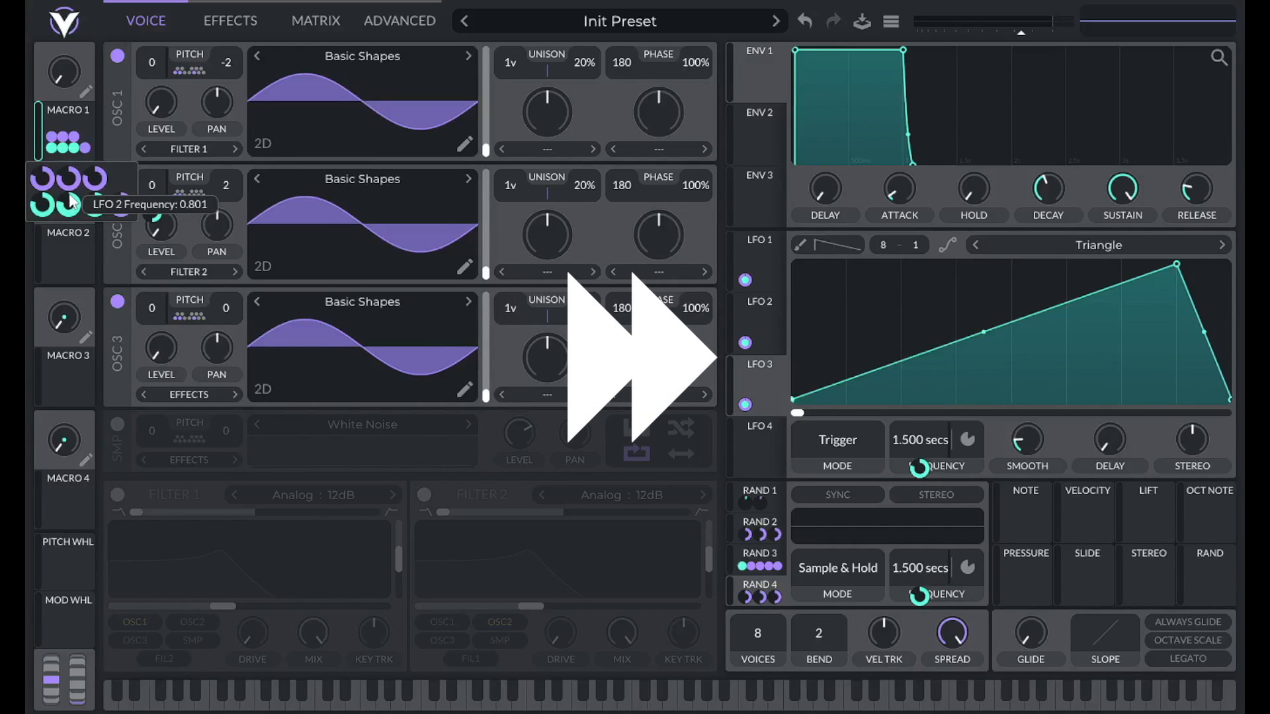
{"action": "double_click", "coordinate": [96, 203]}
{"action": "type", "text": ".8"}
{"action": "key", "text": "Return"}
{"action": "double_click", "coordinate": [122, 205]}
{"action": "type", "text": ".8"}
{"action": "key", "text": "Return"}
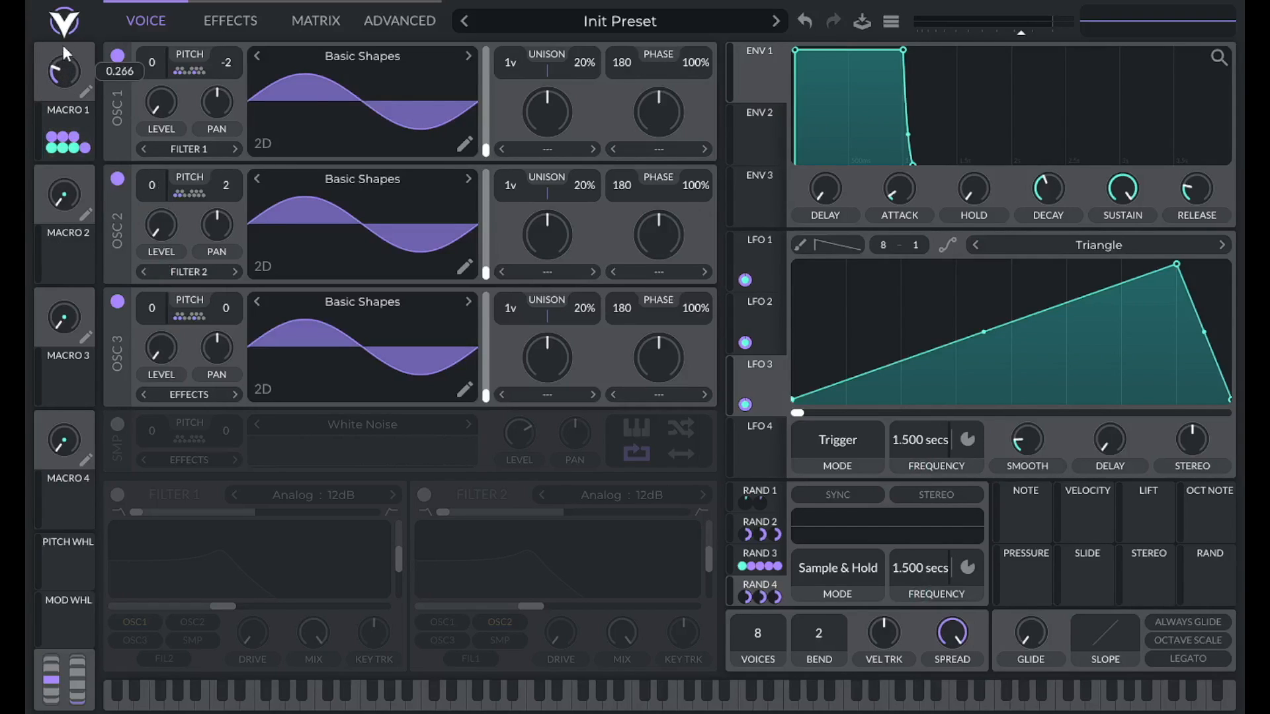
Turn Macro 1 up to about 0.56.
{"action": "right_click", "coordinate": [65, 65]}
{"action": "left_click", "coordinate": [99, 94]}
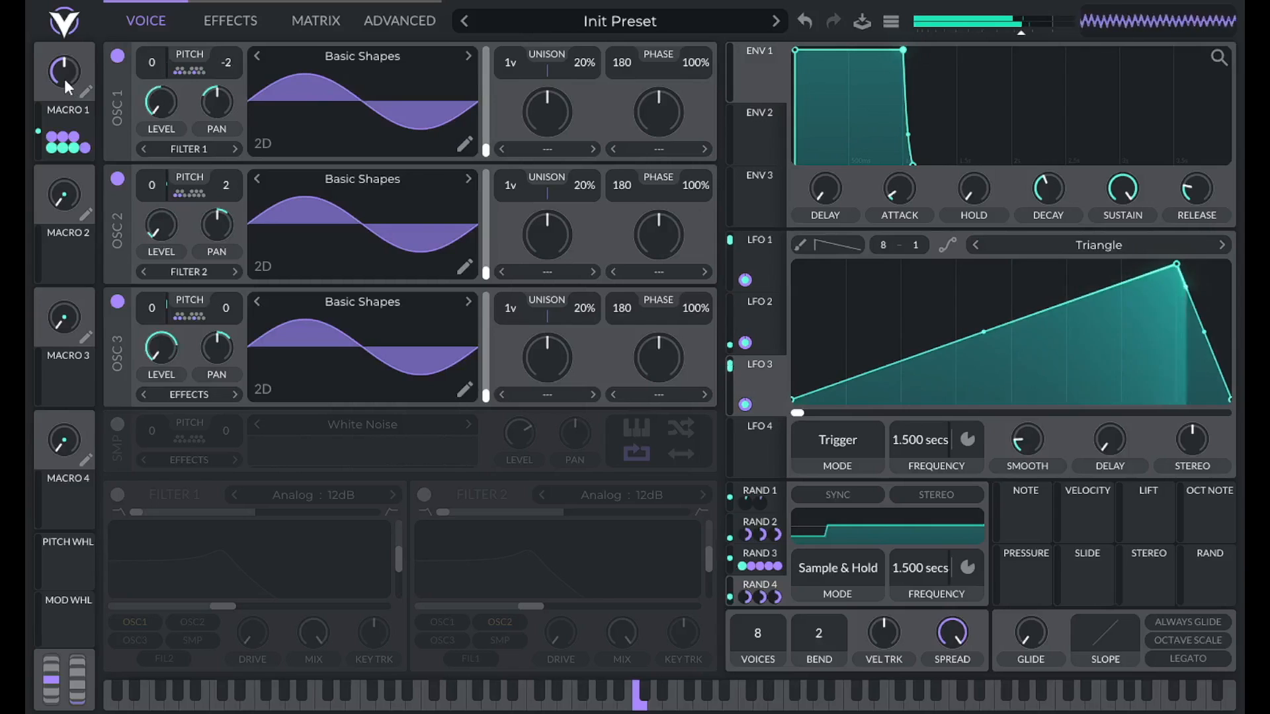
{"action": "left_click_drag", "start_coordinate": [62, 78], "coordinate": [64, 66]}
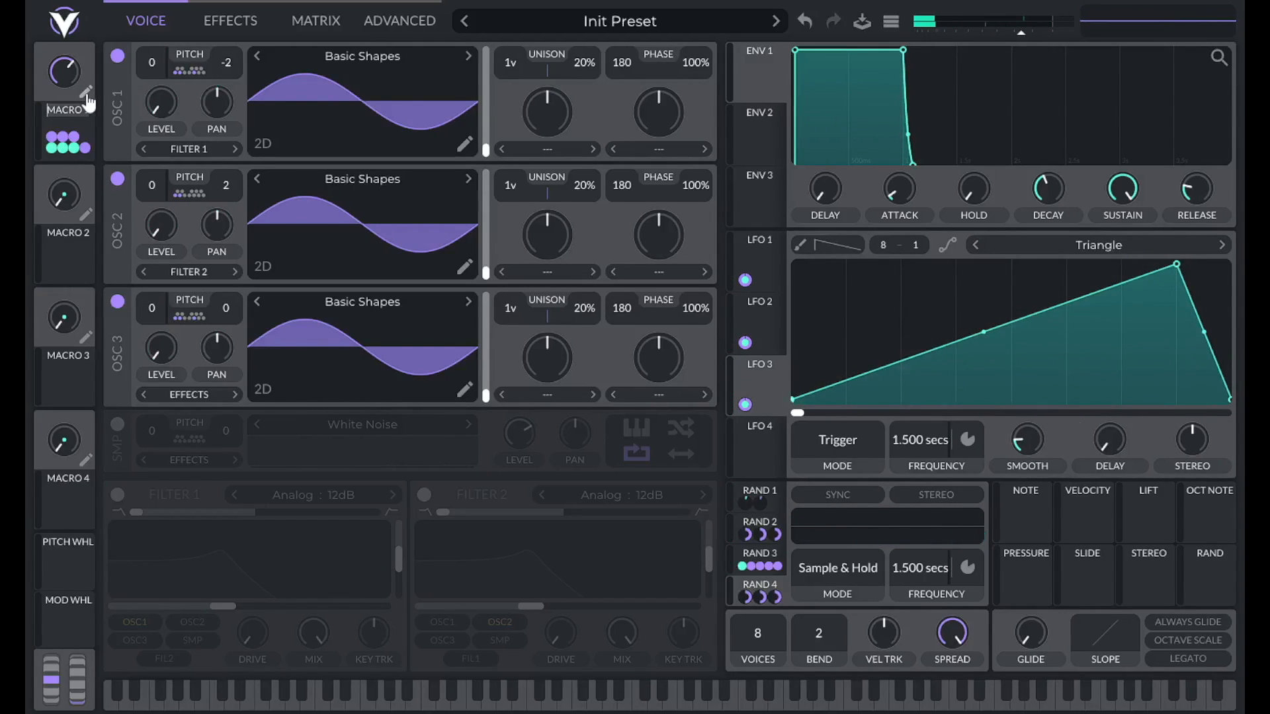
Rename Macro 1 to RATE.
{"action": "key", "text": "BackSpace"}
{"action": "type", "text": "rate"}
{"action": "key", "text": "Return"}
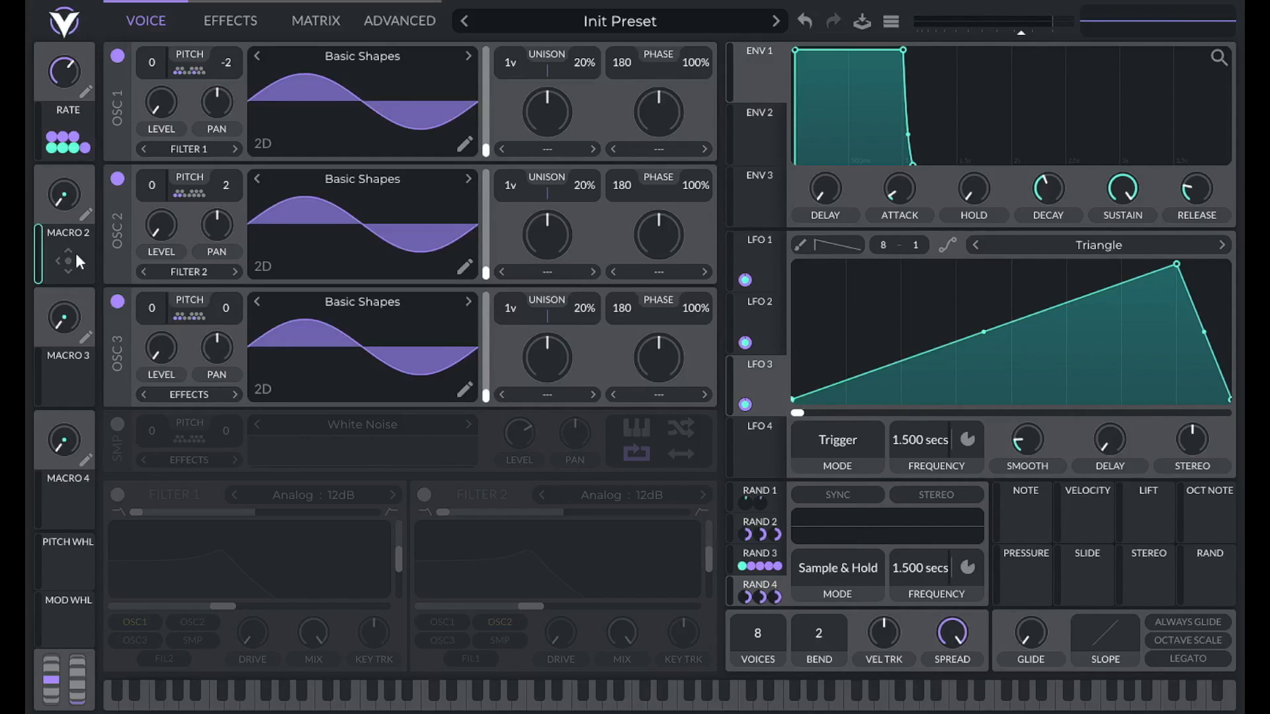
{"action": "left_click", "coordinate": [316, 19]}
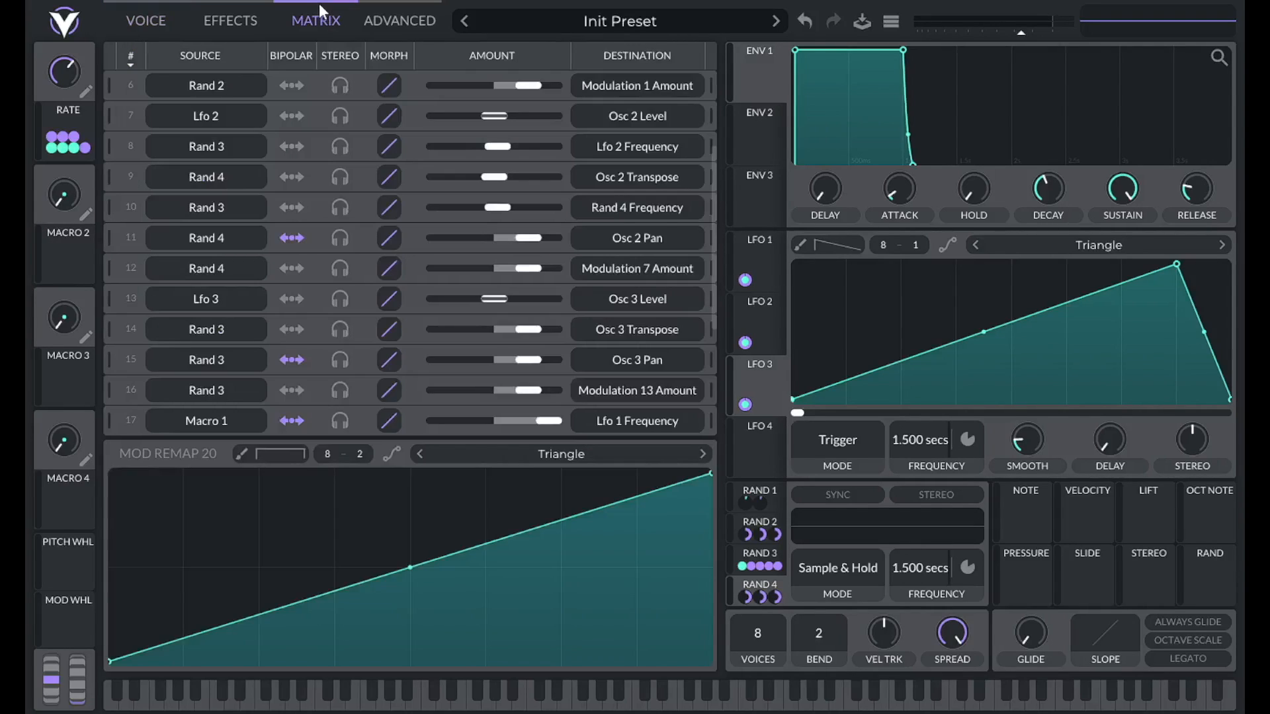
Sort the modulation matrix by source and test-bend LFO 1's rising slope, then straighten it.
{"action": "left_click", "coordinate": [204, 54]}
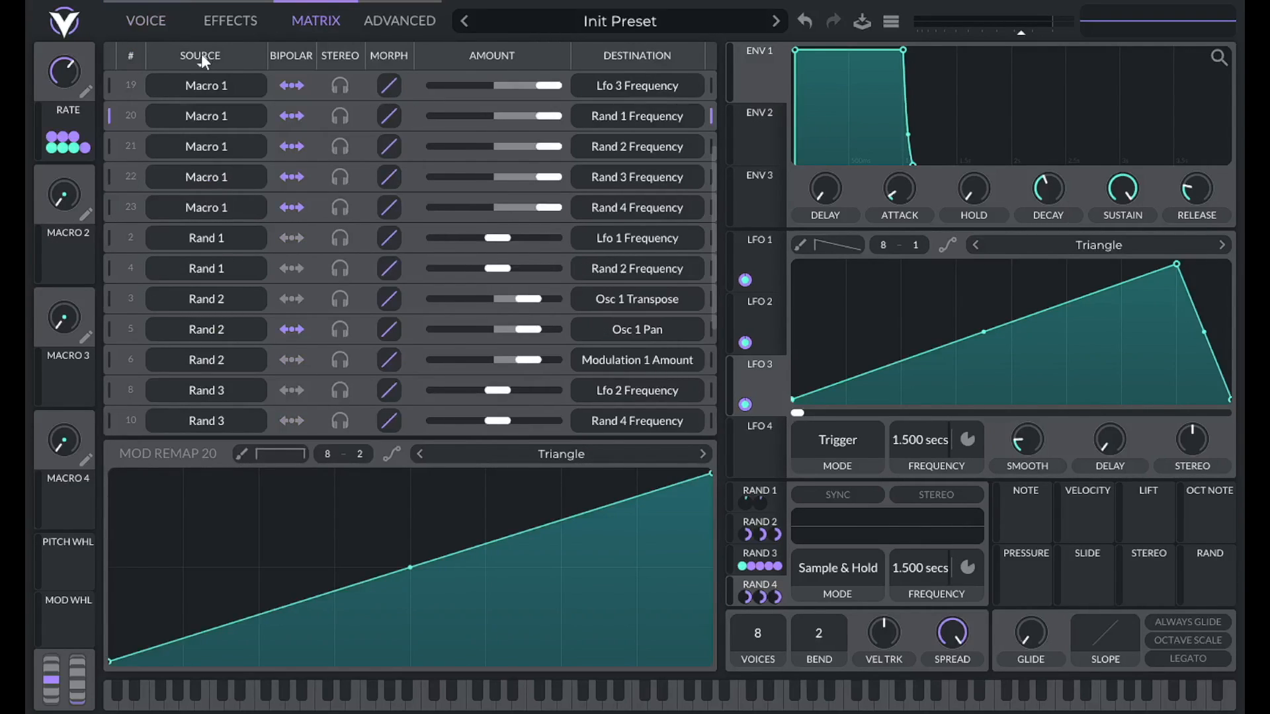
{"action": "scroll", "coordinate": [268, 262], "scroll_direction": "up", "scroll_amount": 3}
{"action": "scroll", "coordinate": [267, 268], "scroll_direction": "up", "scroll_amount": 1}
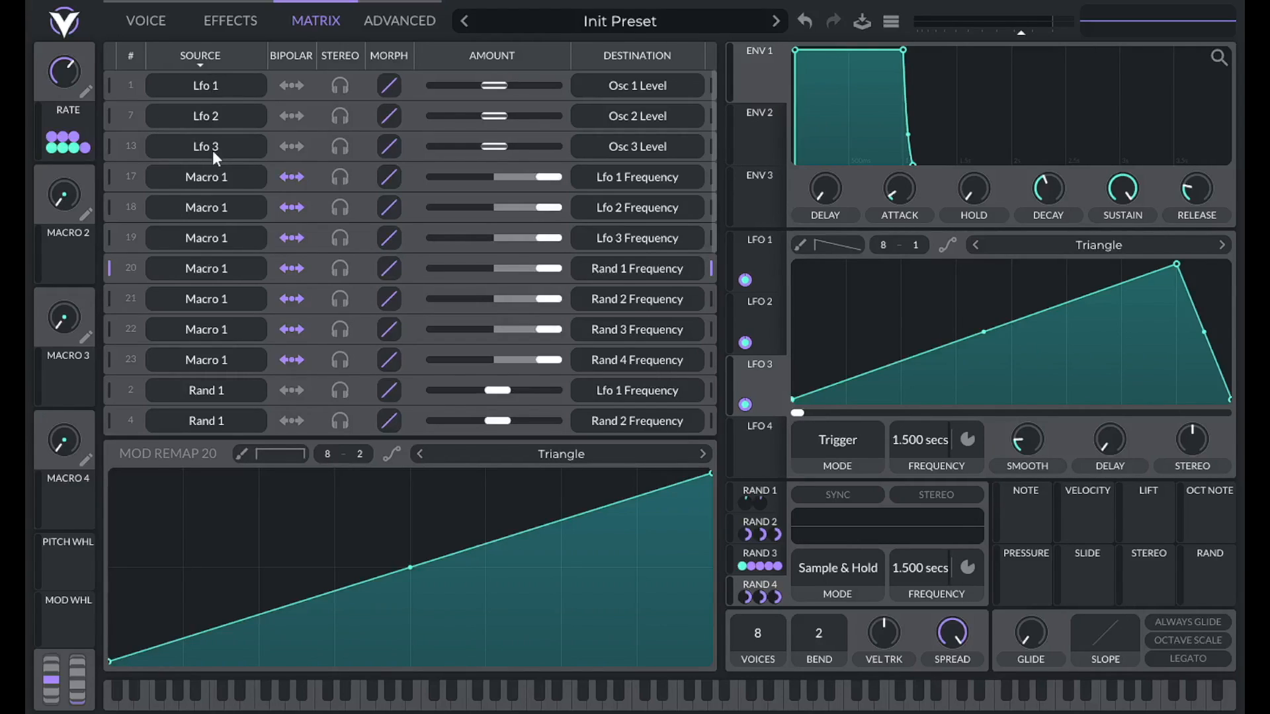
{"action": "mouse_move", "coordinate": [985, 338]}
{"action": "left_mouse_down"}
{"action": "mouse_move", "coordinate": [987, 390]}
{"action": "mouse_move", "coordinate": [984, 274]}
{"action": "mouse_move", "coordinate": [993, 358]}
{"action": "left_mouse_up"}
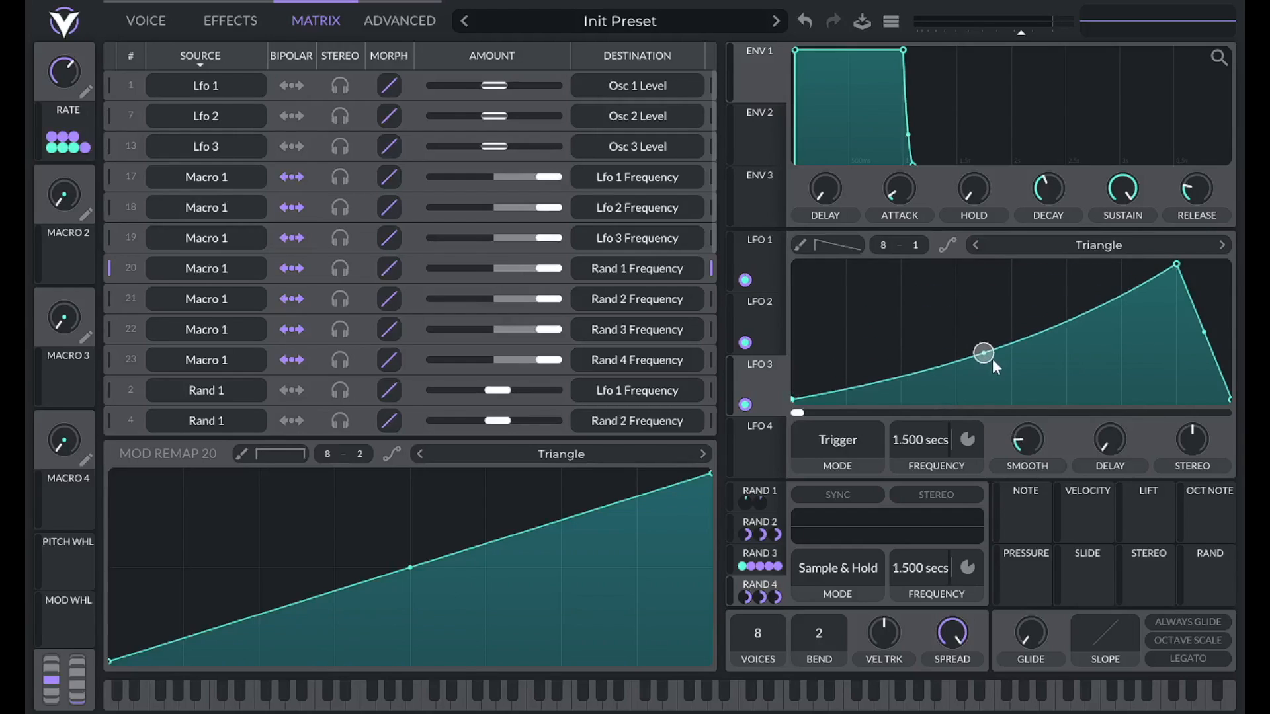
{"action": "double_click", "coordinate": [986, 354]}
Make Macro 2 control the power of modulations 1, 7 and 13, leaving LFO 3's slope straight.
{"action": "left_click_drag", "start_coordinate": [69, 262], "coordinate": [389, 84]}
{"action": "left_click_drag", "start_coordinate": [57, 270], "coordinate": [389, 146]}
{"action": "left_click_drag", "start_coordinate": [63, 272], "coordinate": [389, 174]}
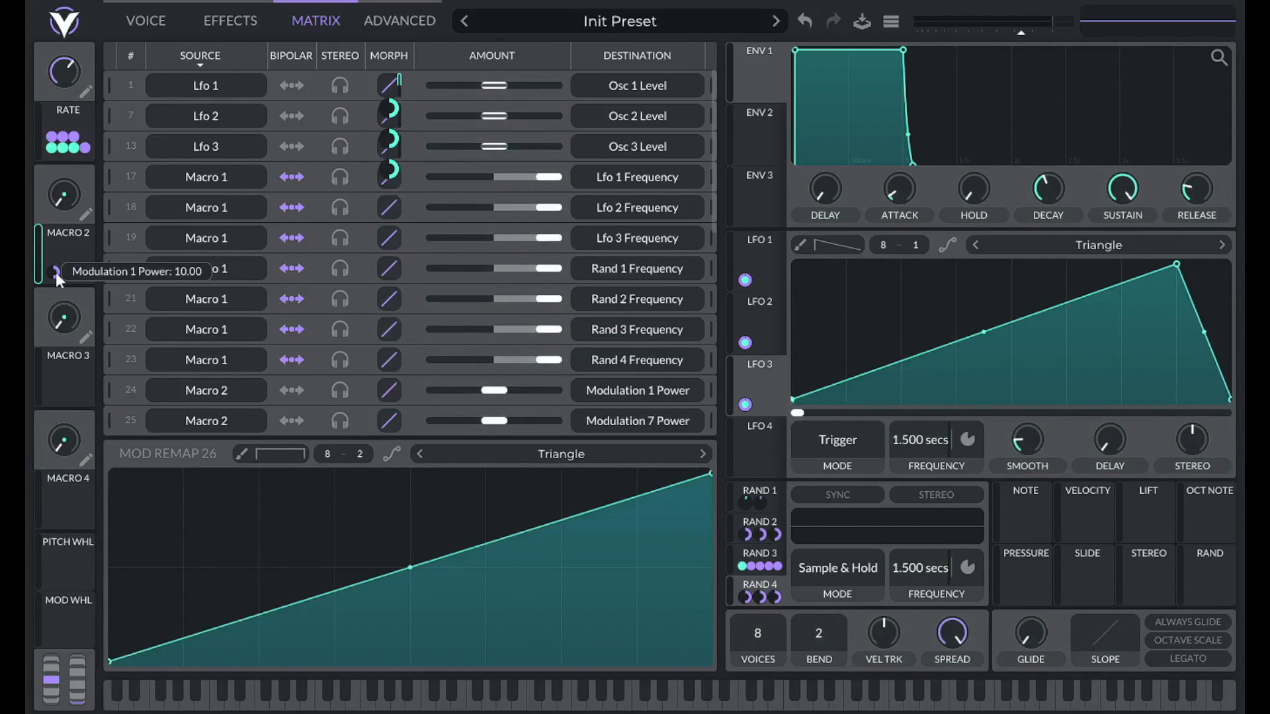
{"action": "left_click_drag", "start_coordinate": [983, 332], "coordinate": [974, 233]}
{"action": "double_click", "coordinate": [984, 271]}
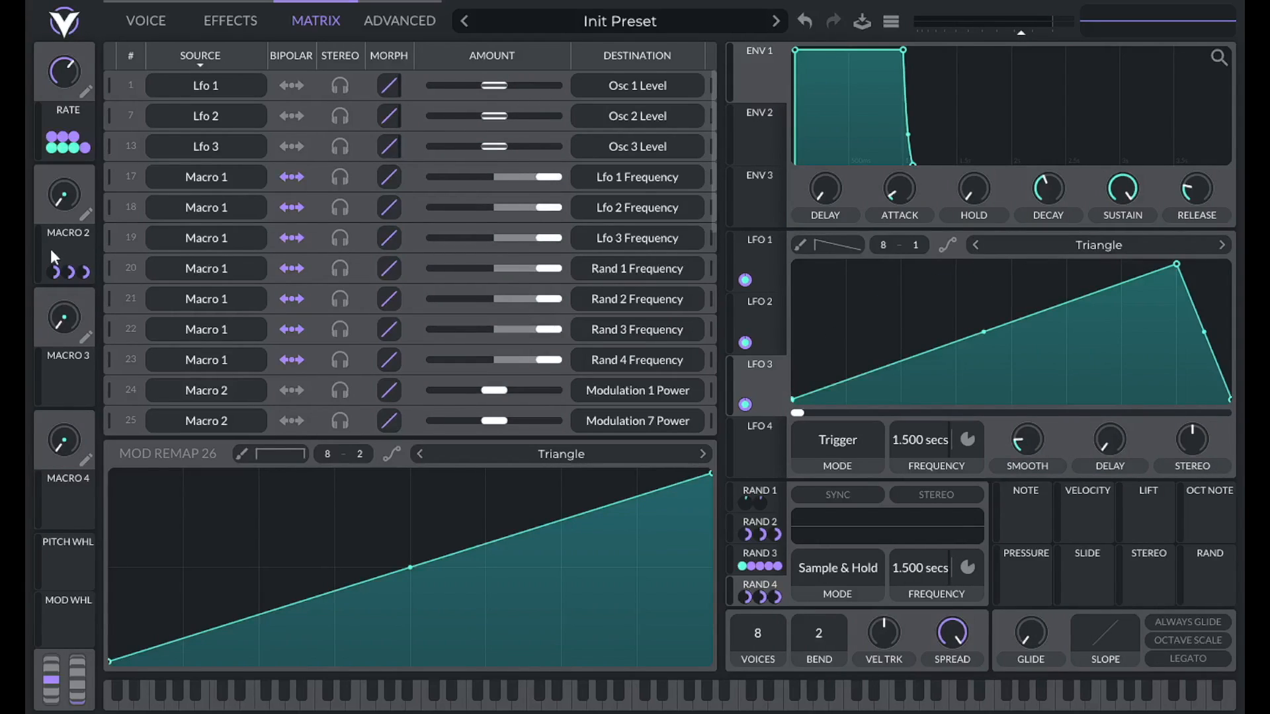
Set the Macro 2 modulation amounts to -10 and turn Macro 2 up to maximum.
{"action": "right_click", "coordinate": [52, 272]}
{"action": "left_click", "coordinate": [86, 390]}
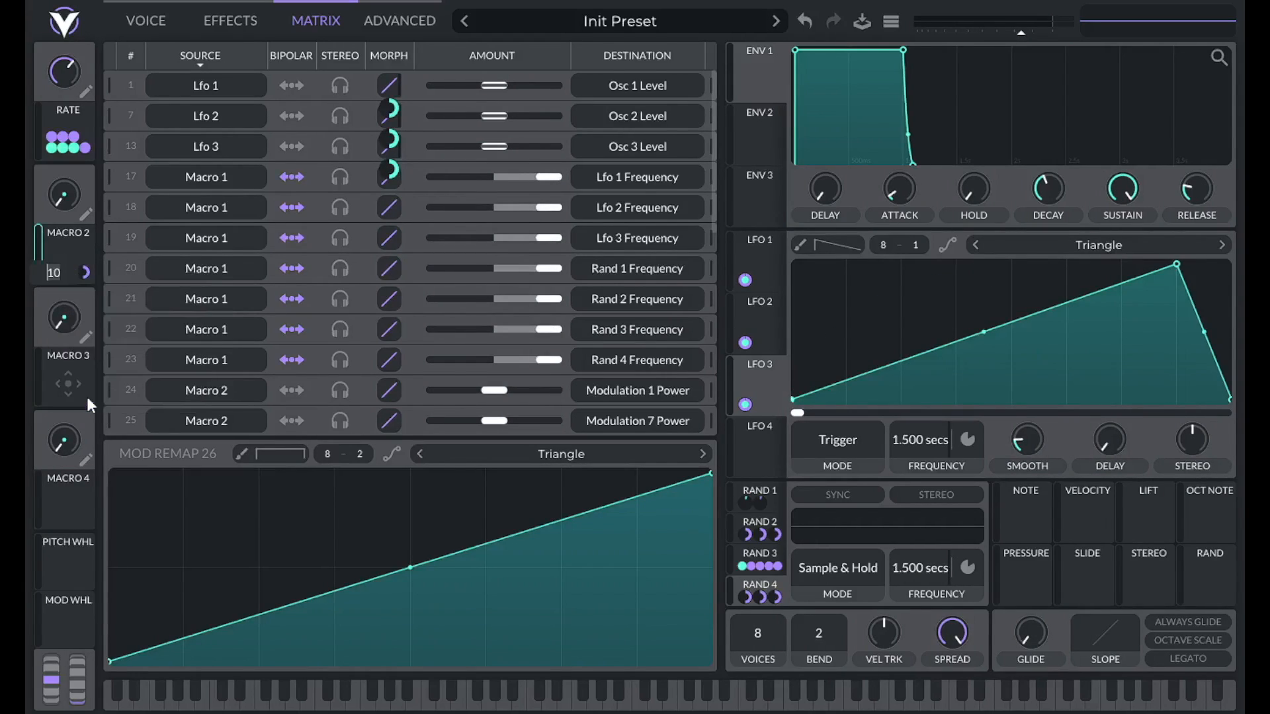
{"action": "key", "text": "Return"}
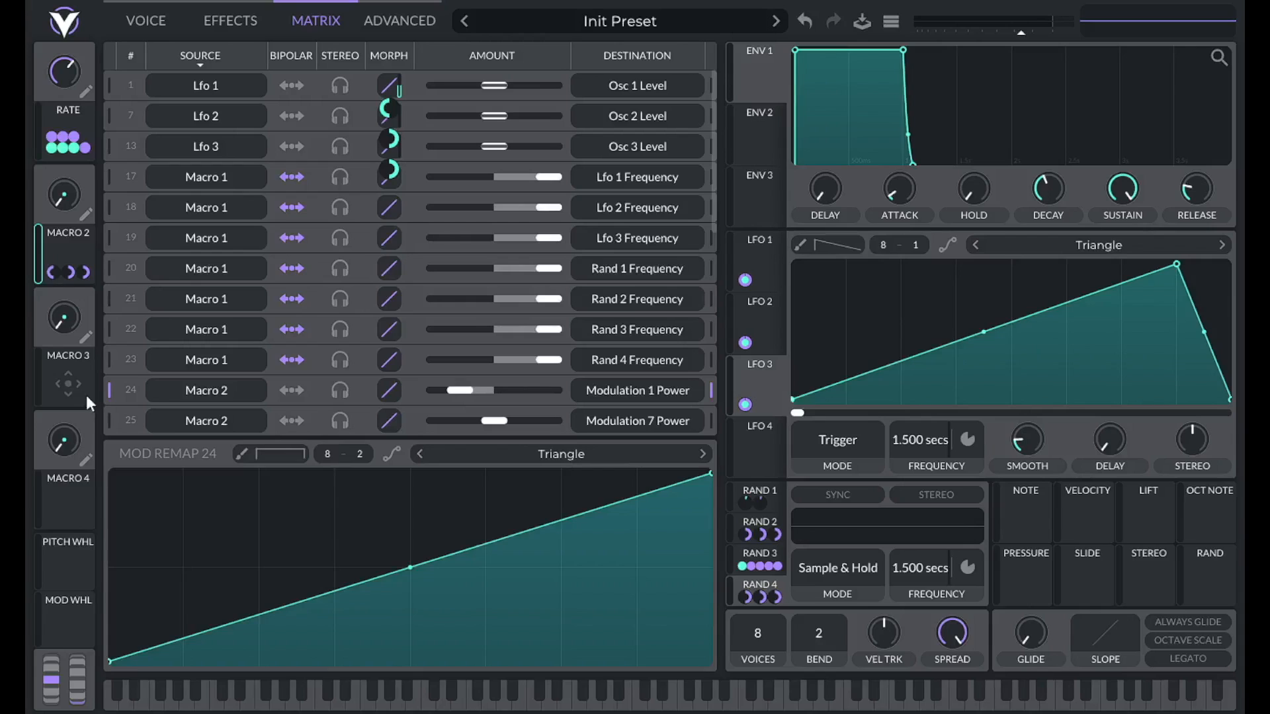
{"action": "left_click", "coordinate": [71, 273], "text": "alt"}
{"action": "type", "text": "-10"}
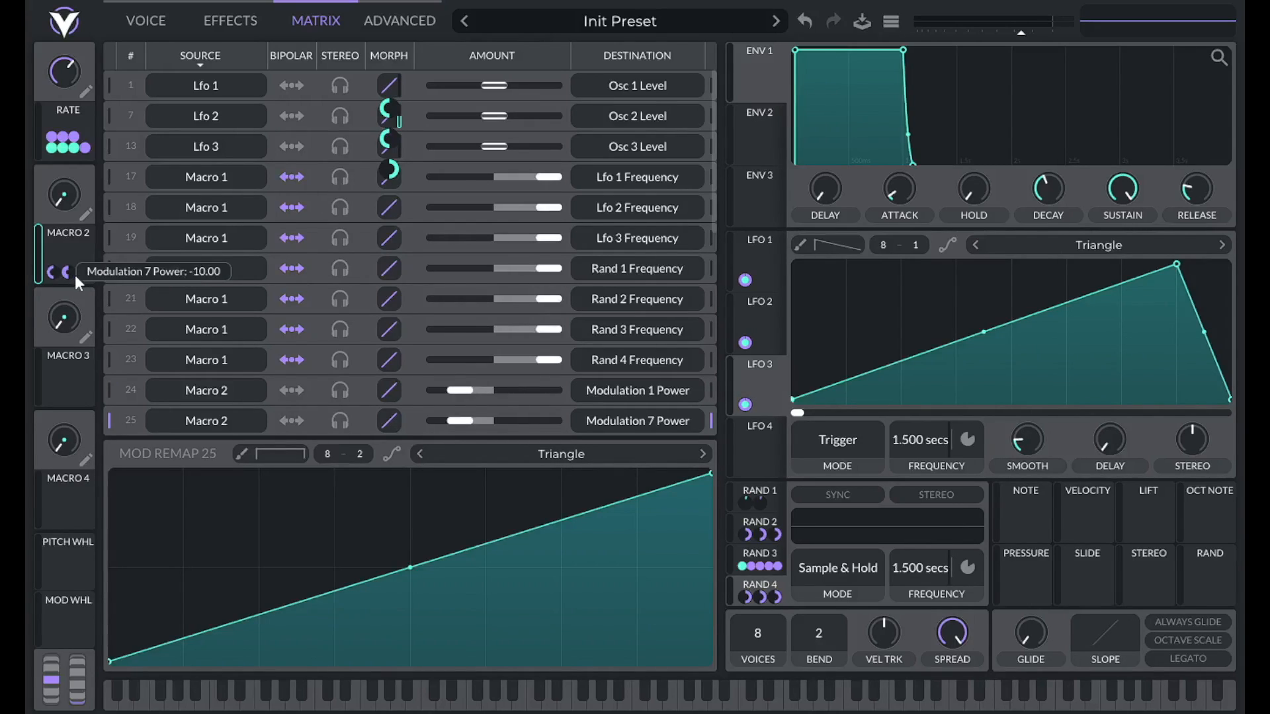
{"action": "double_click", "coordinate": [84, 274]}
{"action": "type", "text": "-10"}
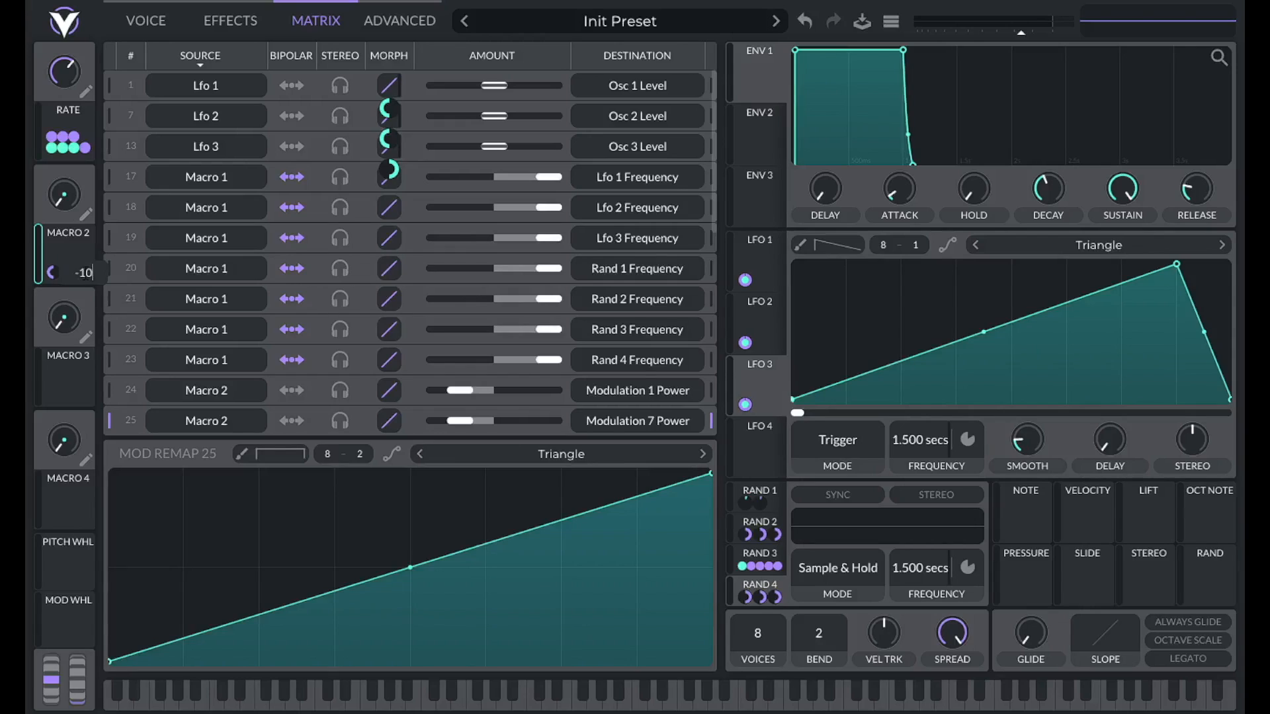
{"action": "key", "text": "Return"}
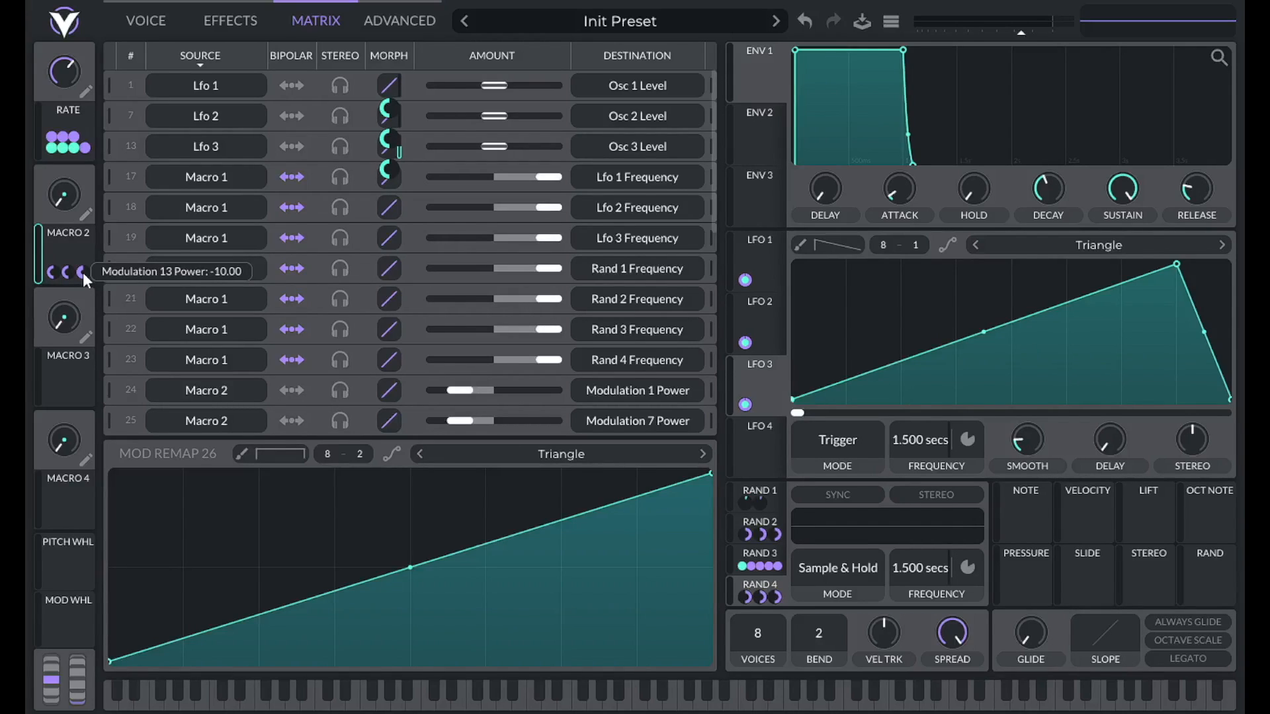
{"action": "left_click_drag", "start_coordinate": [61, 185], "coordinate": [86, 70]}
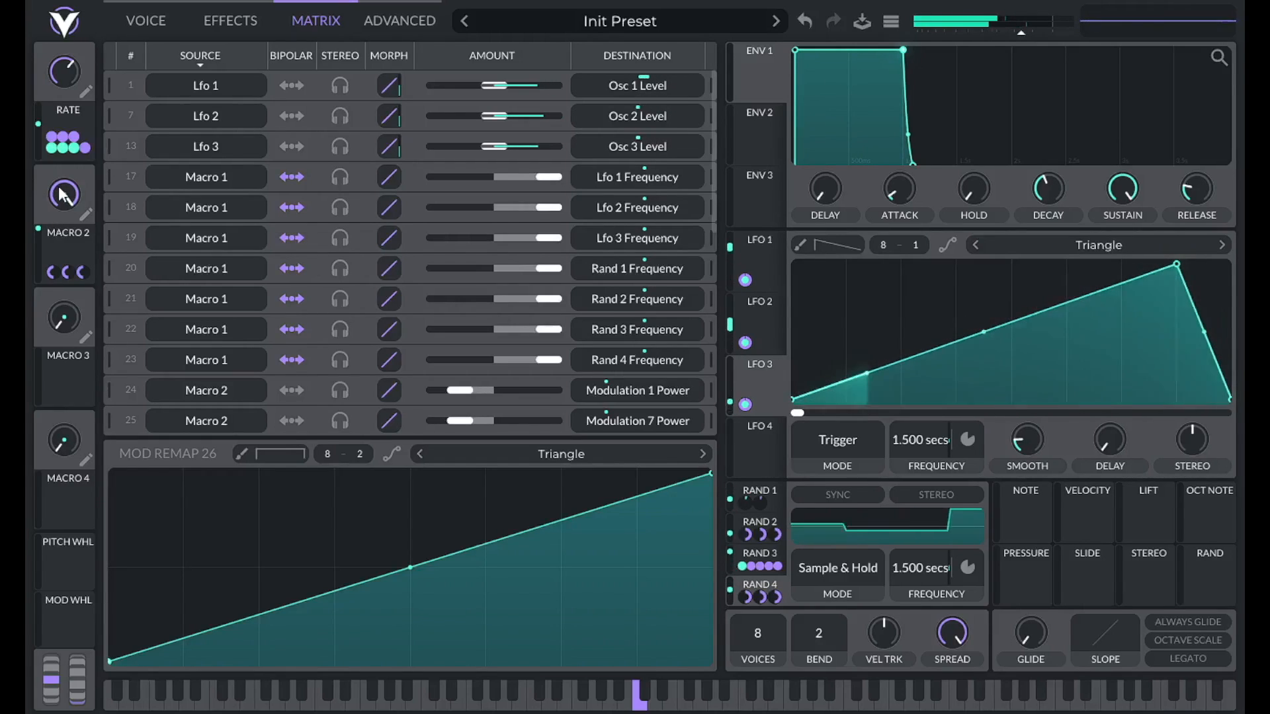
Lower Macro 2 to about 0.626 and leave both LFO segments straight after trying curves.
{"action": "left_click_drag", "start_coordinate": [61, 192], "coordinate": [20, 211]}
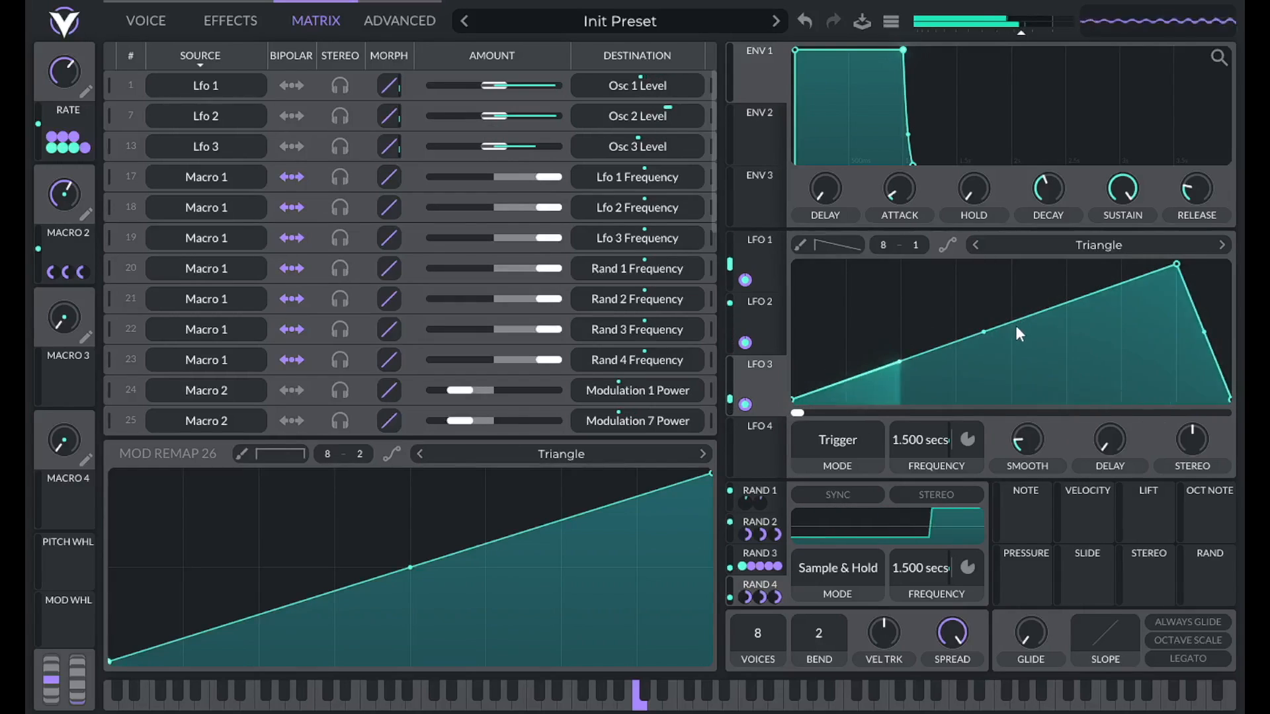
{"action": "left_click_drag", "start_coordinate": [984, 332], "coordinate": [984, 383]}
{"action": "left_click_drag", "start_coordinate": [1206, 333], "coordinate": [1184, 423]}
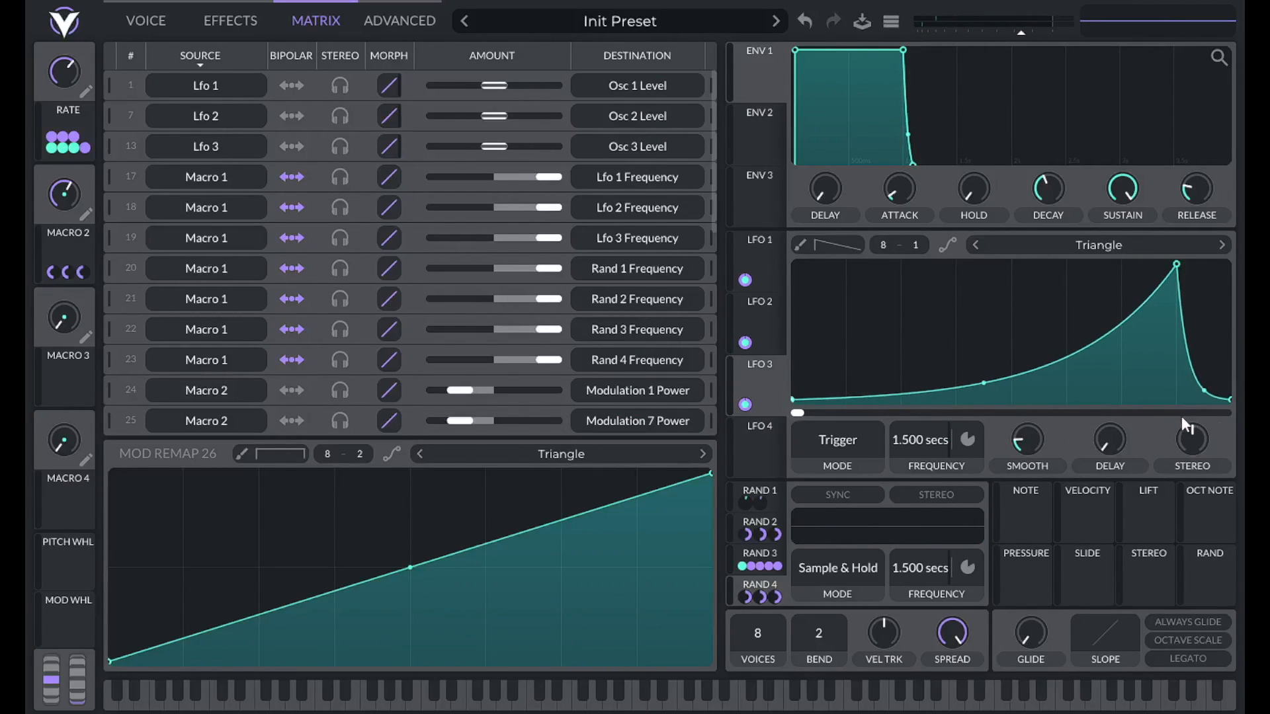
{"action": "double_click", "coordinate": [1205, 390]}
{"action": "double_click", "coordinate": [981, 382]}
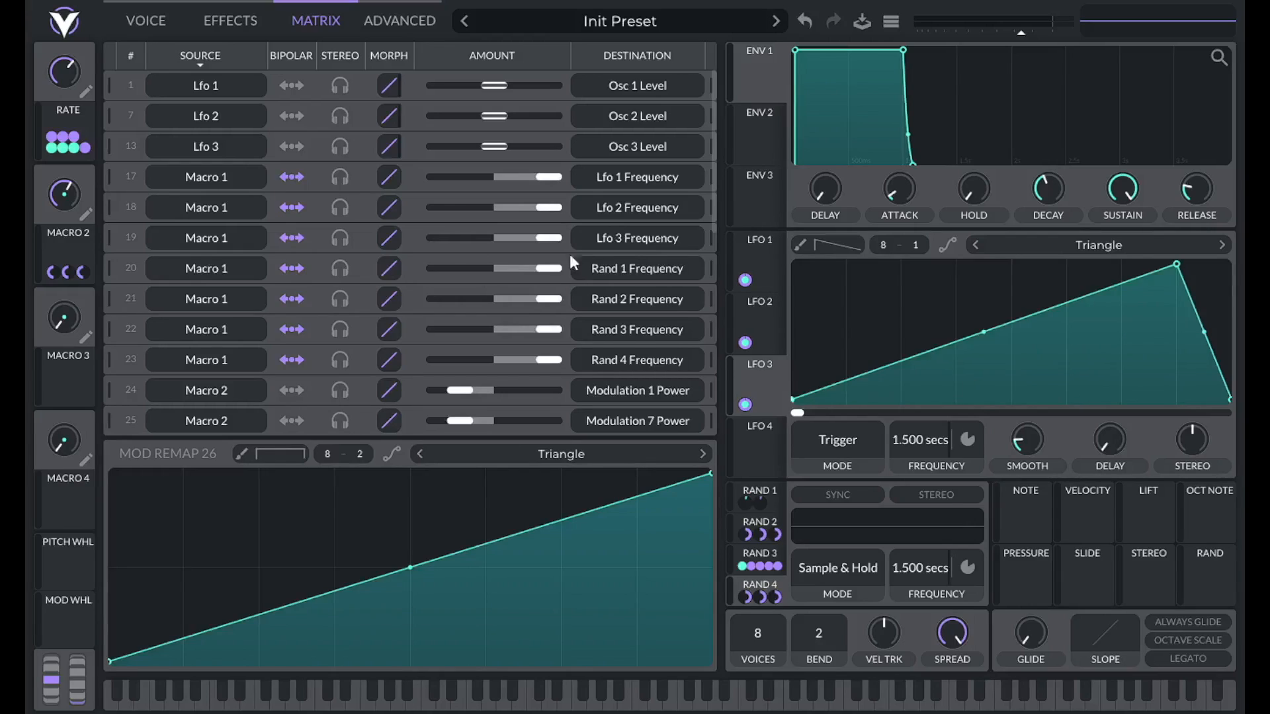
Rename the second macro to AMP SHAPE.
{"action": "left_click", "coordinate": [87, 216]}
{"action": "type", "text": "amp shape"}
{"action": "key", "text": "Return"}
Link Macro 3 to the RAND 2, RAND 3 and RAND 4 transpose modulation amounts.
{"action": "left_click", "coordinate": [749, 533]}
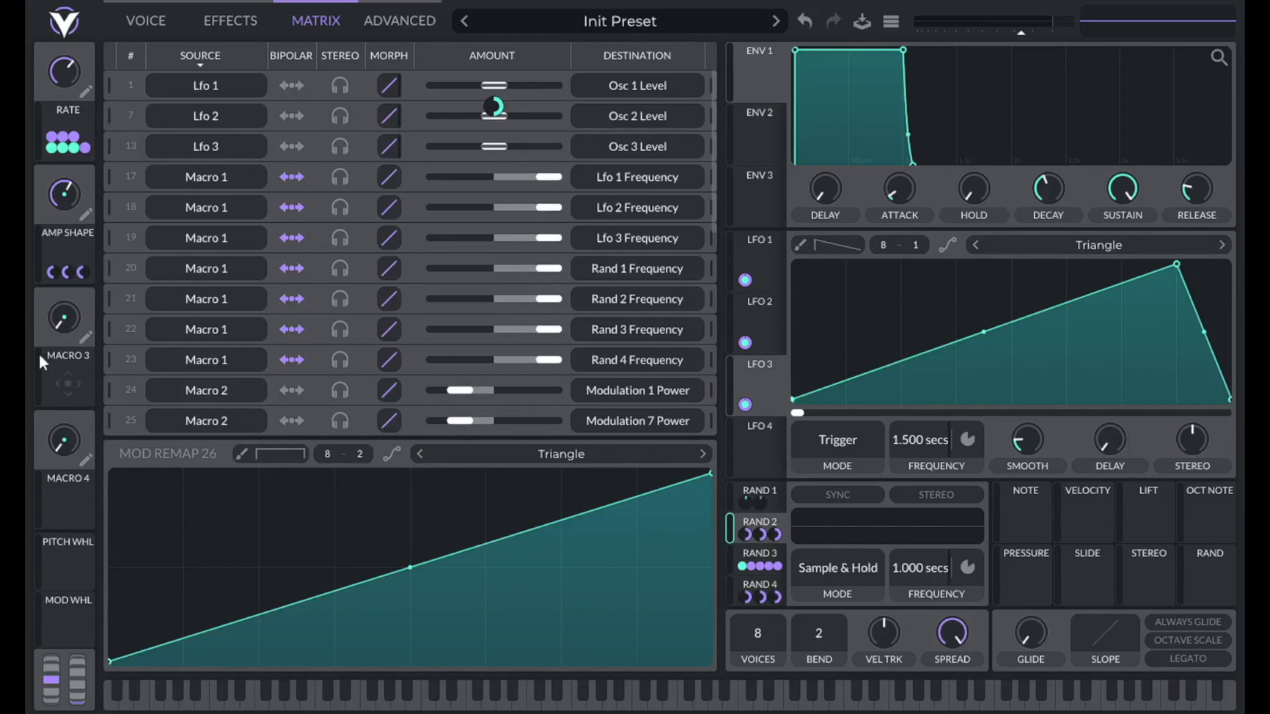
{"action": "left_click_drag", "start_coordinate": [70, 381], "coordinate": [742, 535]}
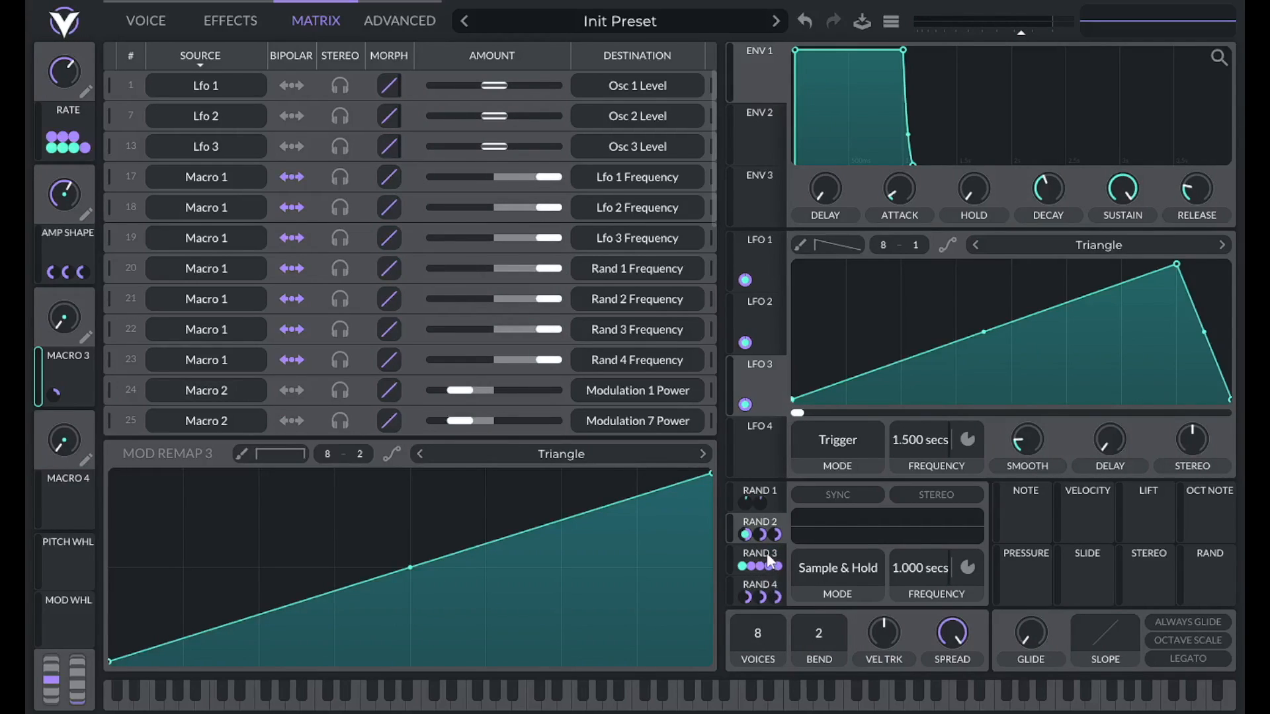
{"action": "left_click", "coordinate": [768, 555]}
{"action": "mouse_move", "coordinate": [767, 568]}
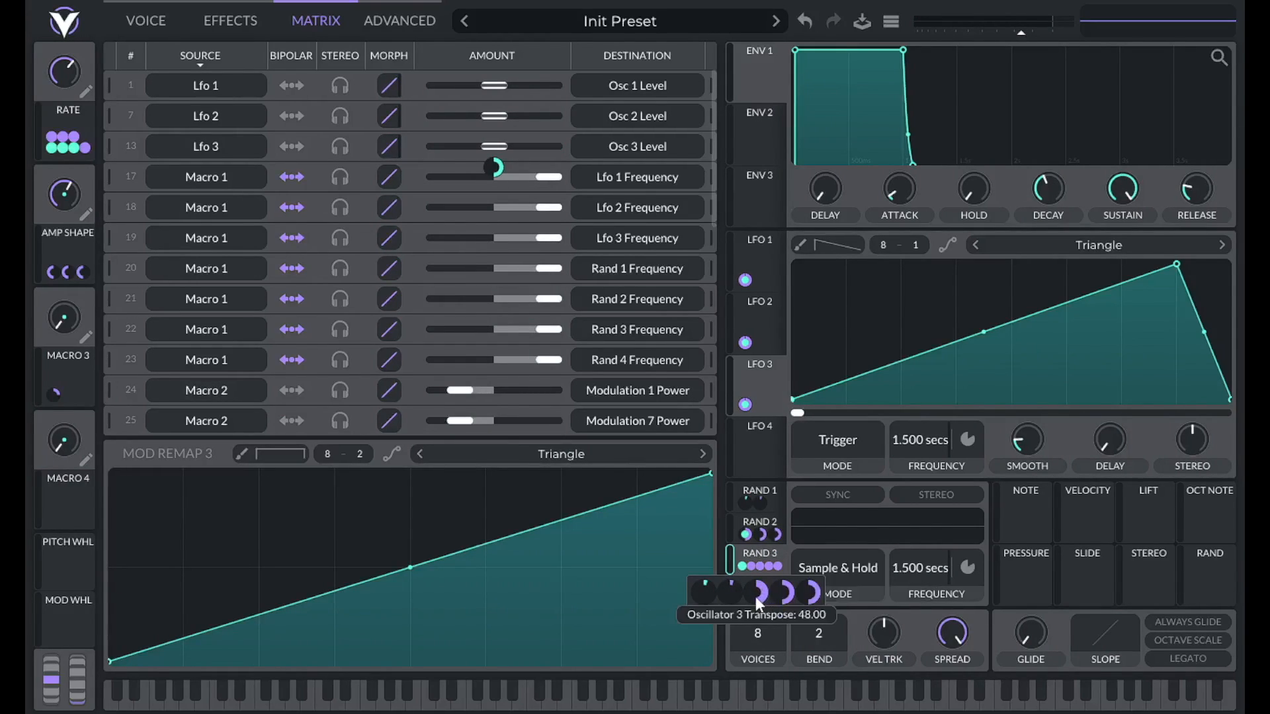
{"action": "left_click_drag", "start_coordinate": [53, 391], "coordinate": [759, 586]}
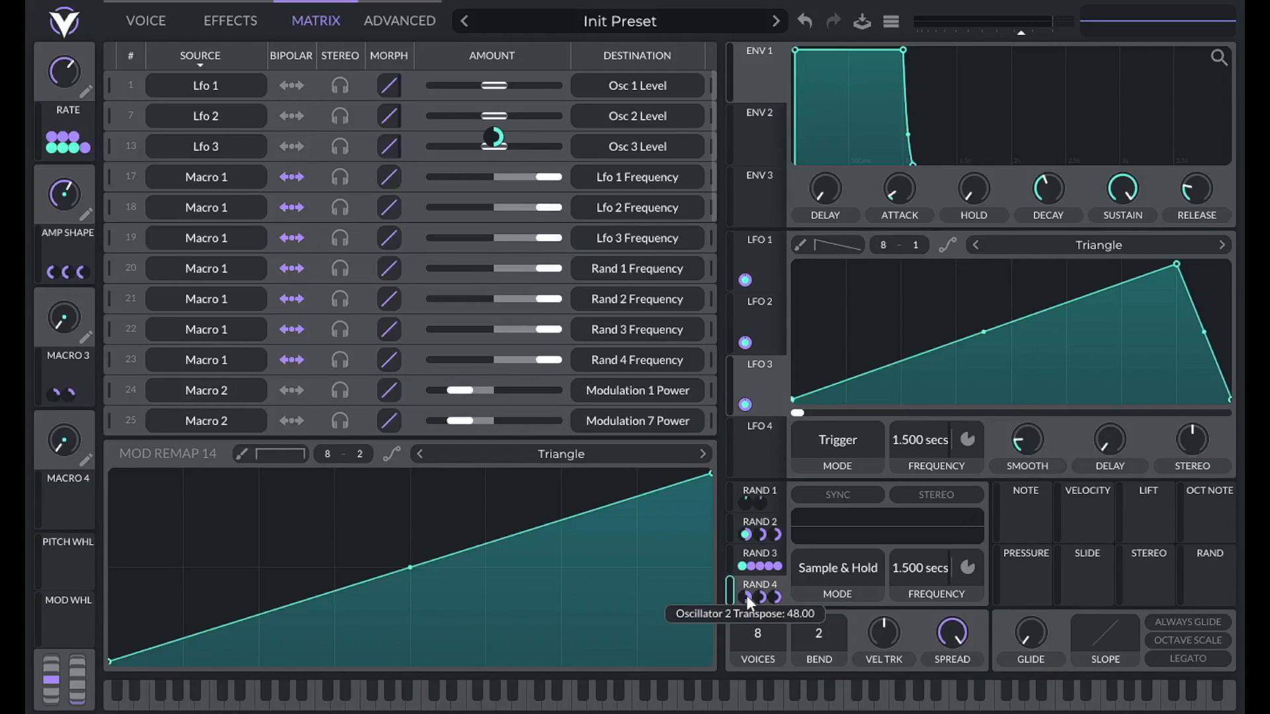
{"action": "left_click_drag", "start_coordinate": [73, 372], "coordinate": [787, 570]}
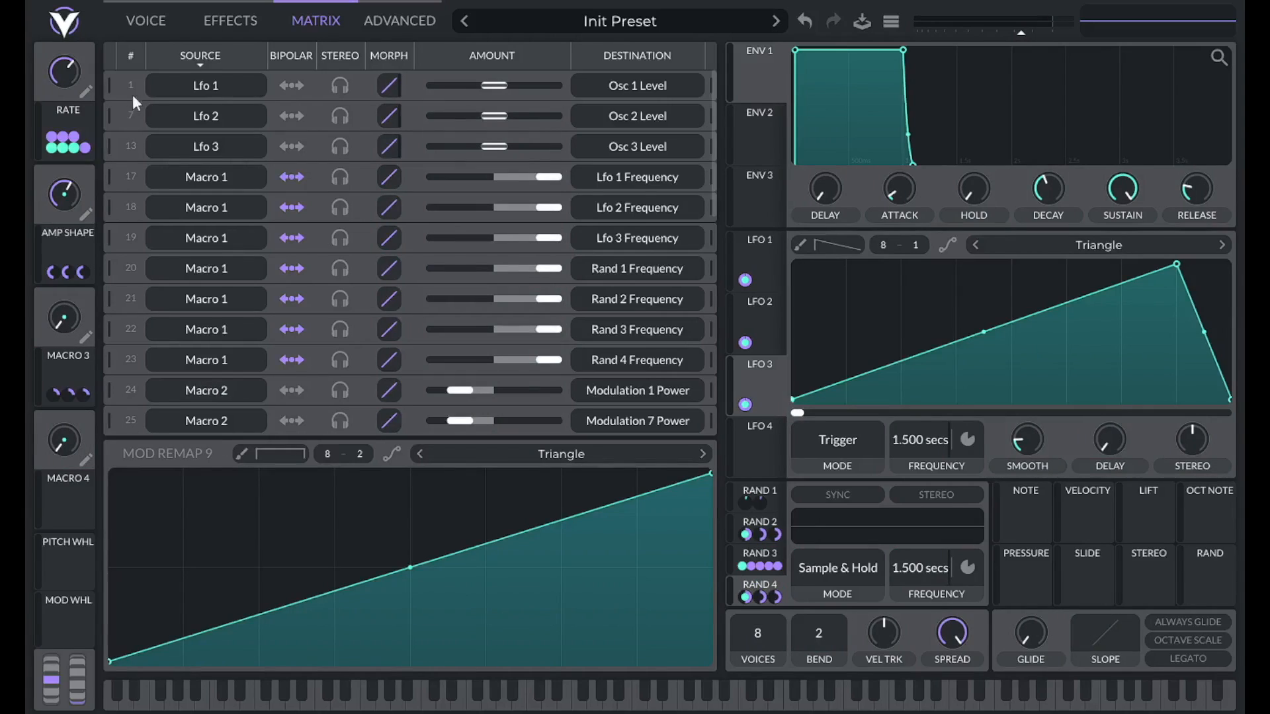
{"action": "left_click", "coordinate": [146, 22]}
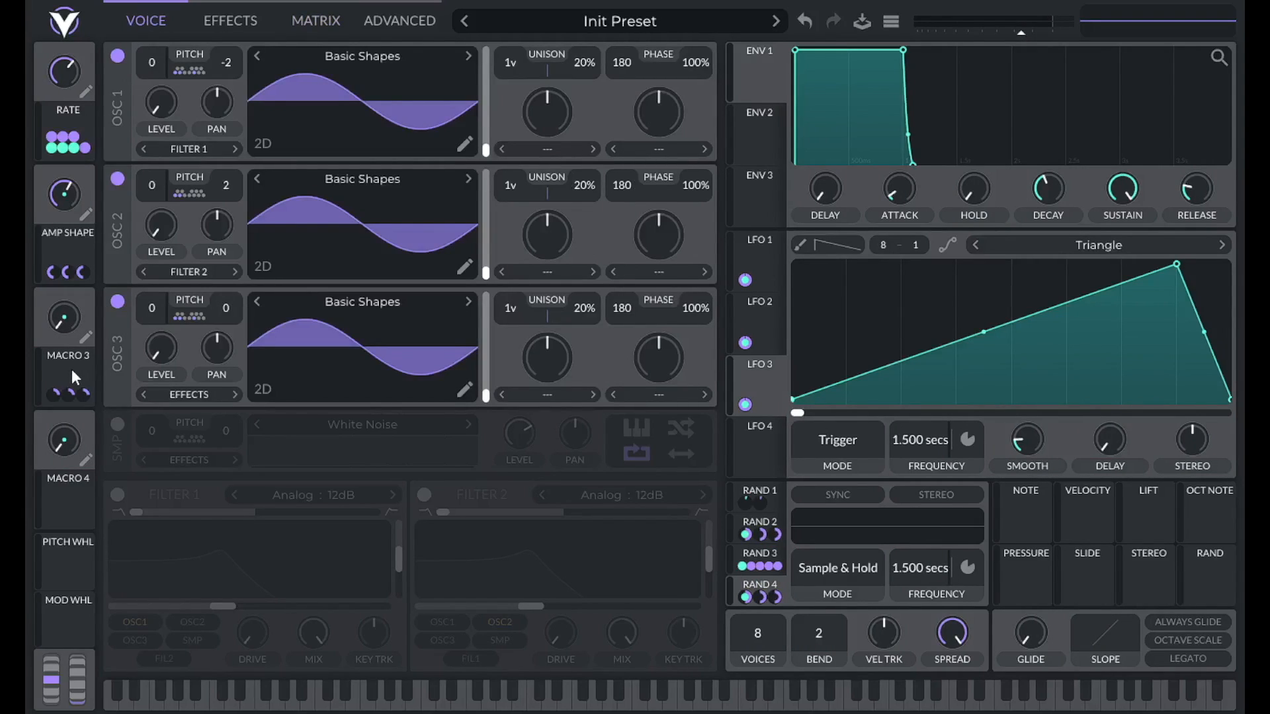
Play a middle C while setting Rate to about 0.826 and Amp Shape to zero.
{"action": "key", "text": "a"}
{"action": "left_click_drag", "start_coordinate": [50, 76], "coordinate": [74, 0]}
{"action": "mouse_move", "coordinate": [58, 74]}
{"action": "left_mouse_down"}
{"action": "mouse_move", "coordinate": [54, 92]}
{"action": "mouse_move", "coordinate": [53, 75]}
{"action": "left_mouse_up"}
{"action": "mouse_move", "coordinate": [70, 194]}
{"action": "left_mouse_down"}
{"action": "mouse_move", "coordinate": [73, 101]}
{"action": "mouse_move", "coordinate": [57, 290]}
{"action": "mouse_move", "coordinate": [45, 229]}
{"action": "mouse_move", "coordinate": [55, 142]}
{"action": "mouse_move", "coordinate": [58, 245]}
{"action": "mouse_move", "coordinate": [58, 197]}
{"action": "mouse_move", "coordinate": [81, 201]}
{"action": "left_mouse_up"}
Rename the third macro to RANGE.
{"action": "right_click", "coordinate": [69, 325]}
{"action": "left_click", "coordinate": [73, 343]}
{"action": "left_click", "coordinate": [190, 318]}
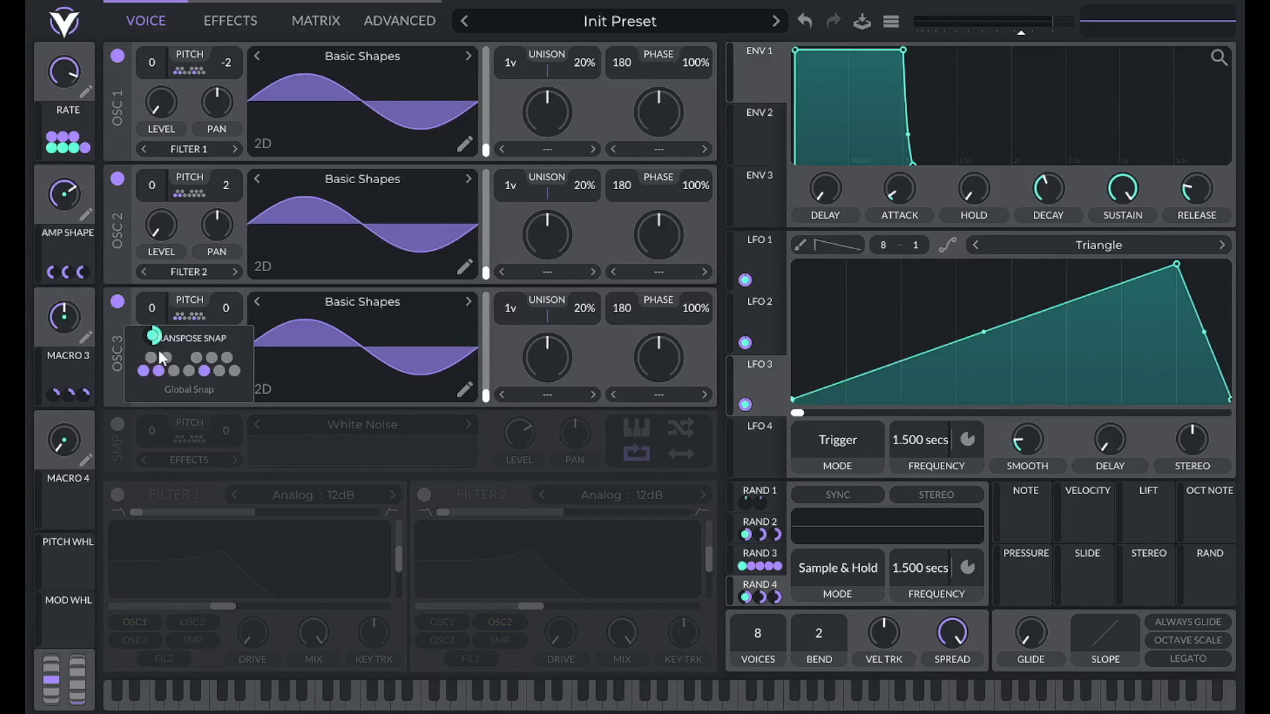
{"action": "left_click", "coordinate": [193, 320]}
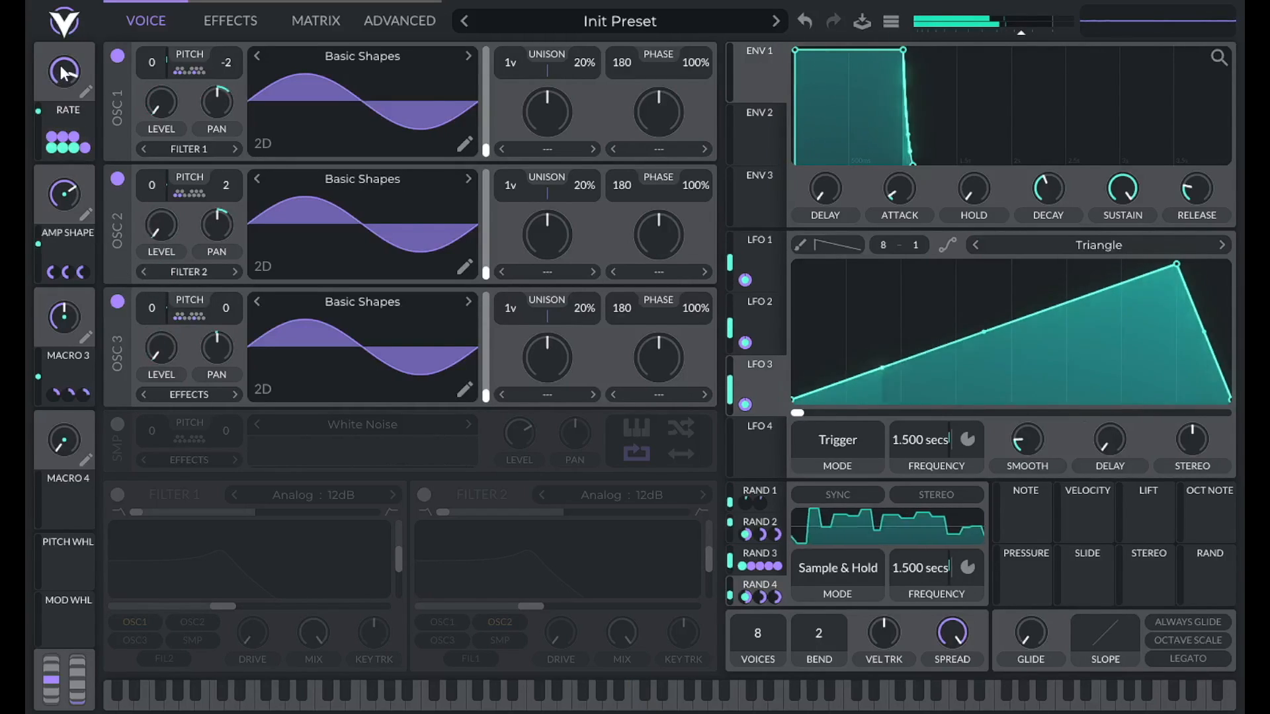
{"action": "mouse_move", "coordinate": [61, 86]}
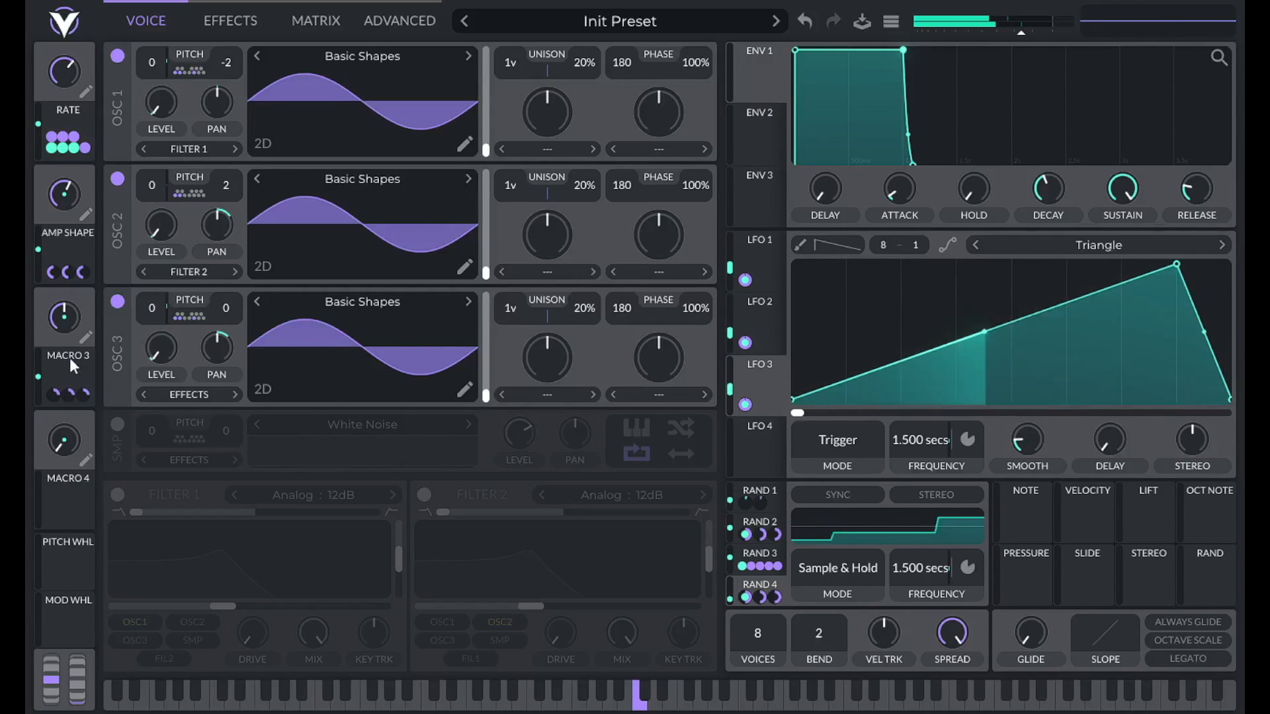
{"action": "left_click", "coordinate": [85, 339]}
{"action": "type", "text": "RANGE"}
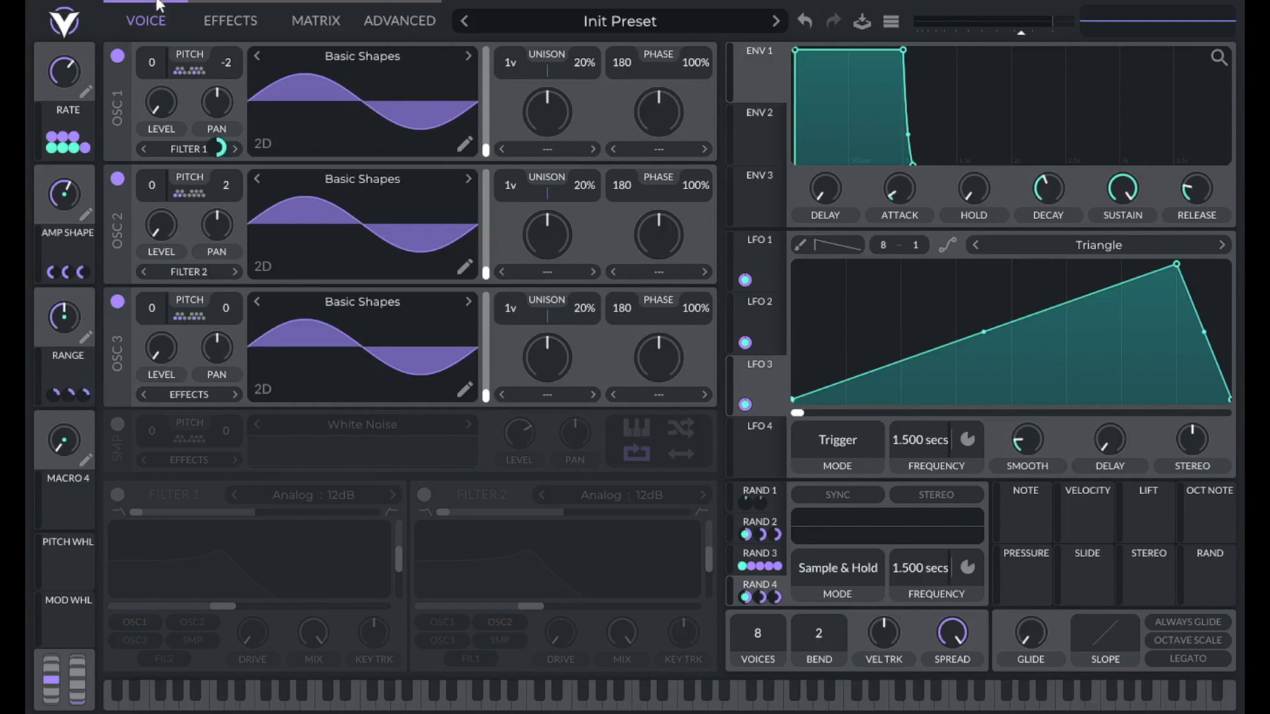
{"action": "left_click", "coordinate": [233, 21]}
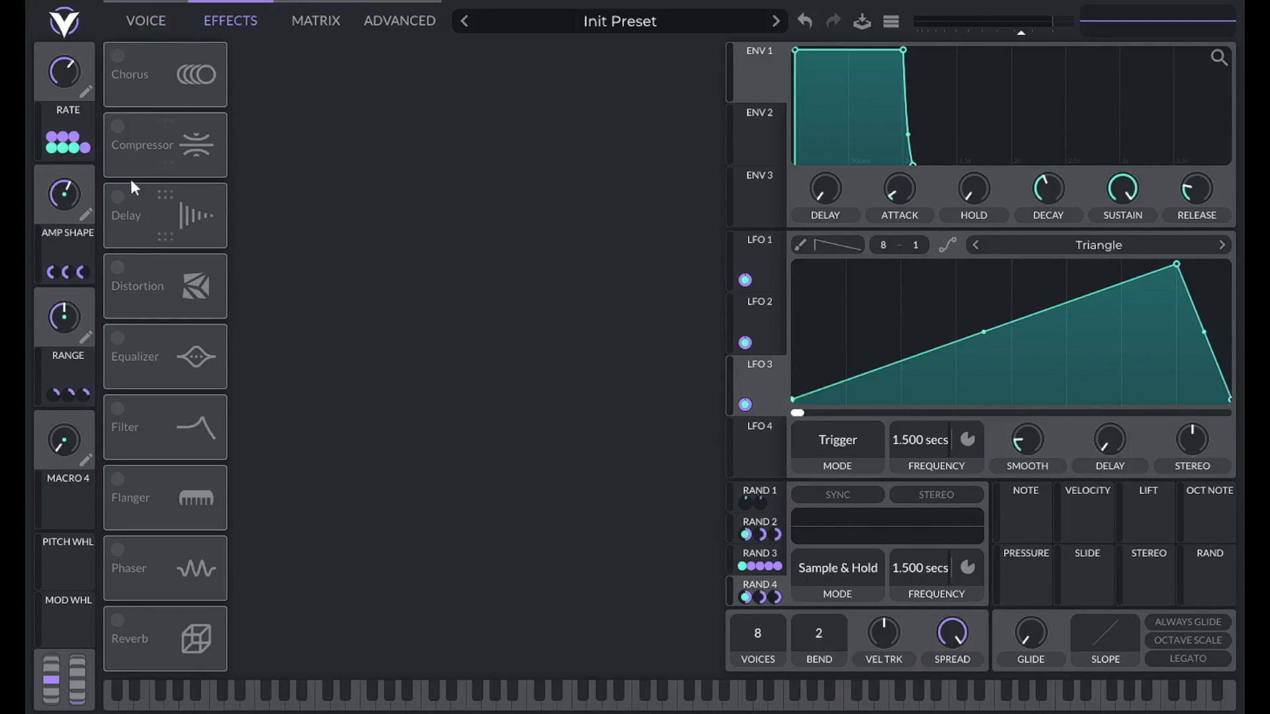
Turn on the delay in Seconds sync with Mid Ping Pong mode.
{"action": "left_click", "coordinate": [129, 197]}
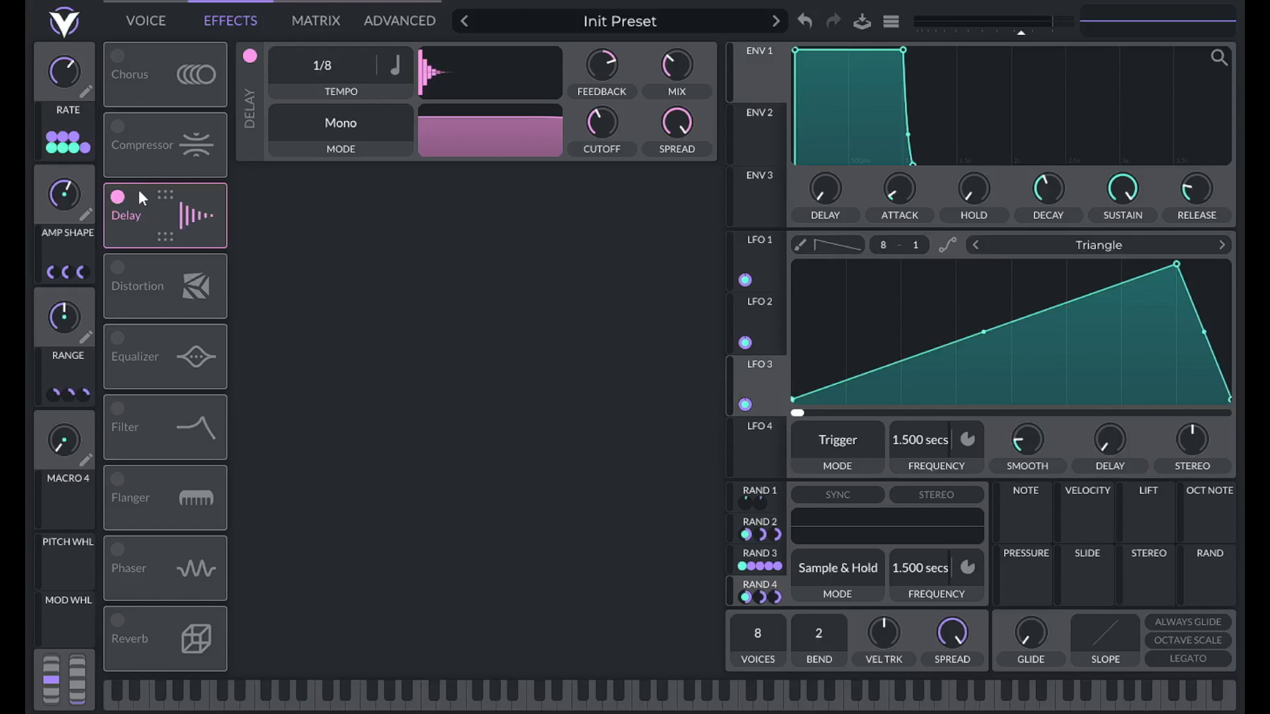
{"action": "left_click", "coordinate": [405, 70]}
{"action": "left_click", "coordinate": [407, 95]}
{"action": "left_click", "coordinate": [330, 117]}
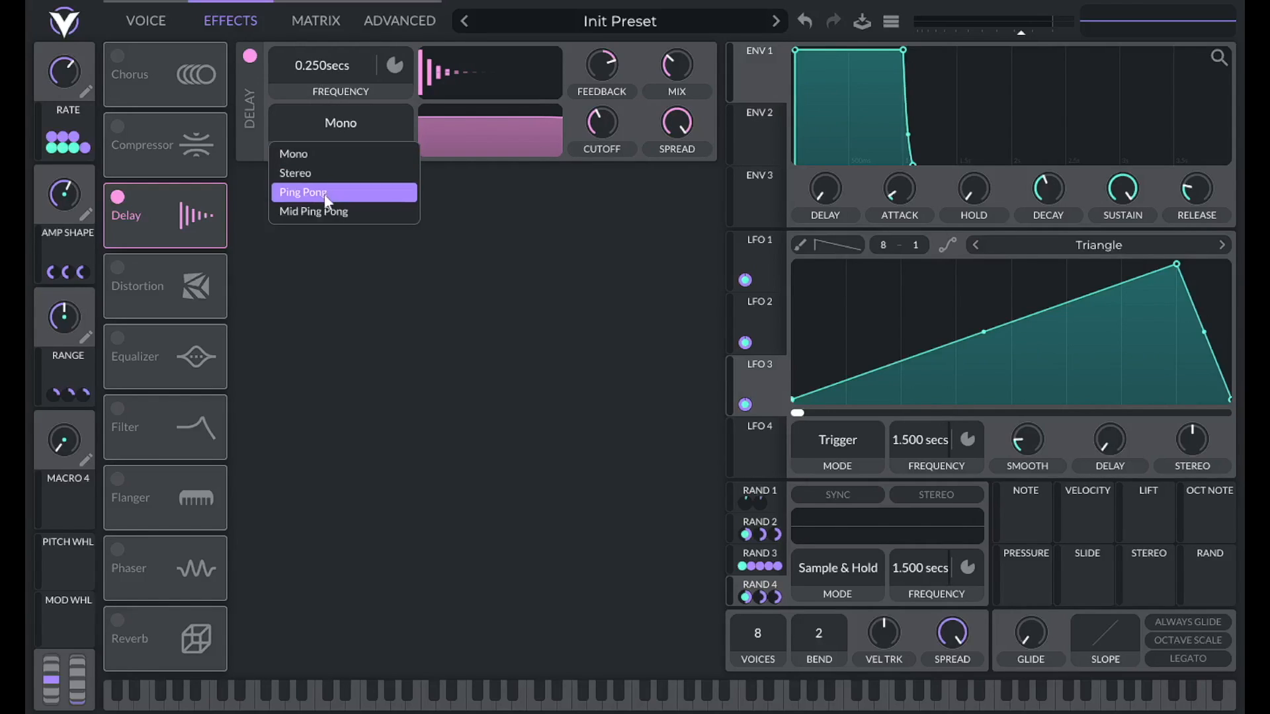
{"action": "left_click", "coordinate": [315, 212]}
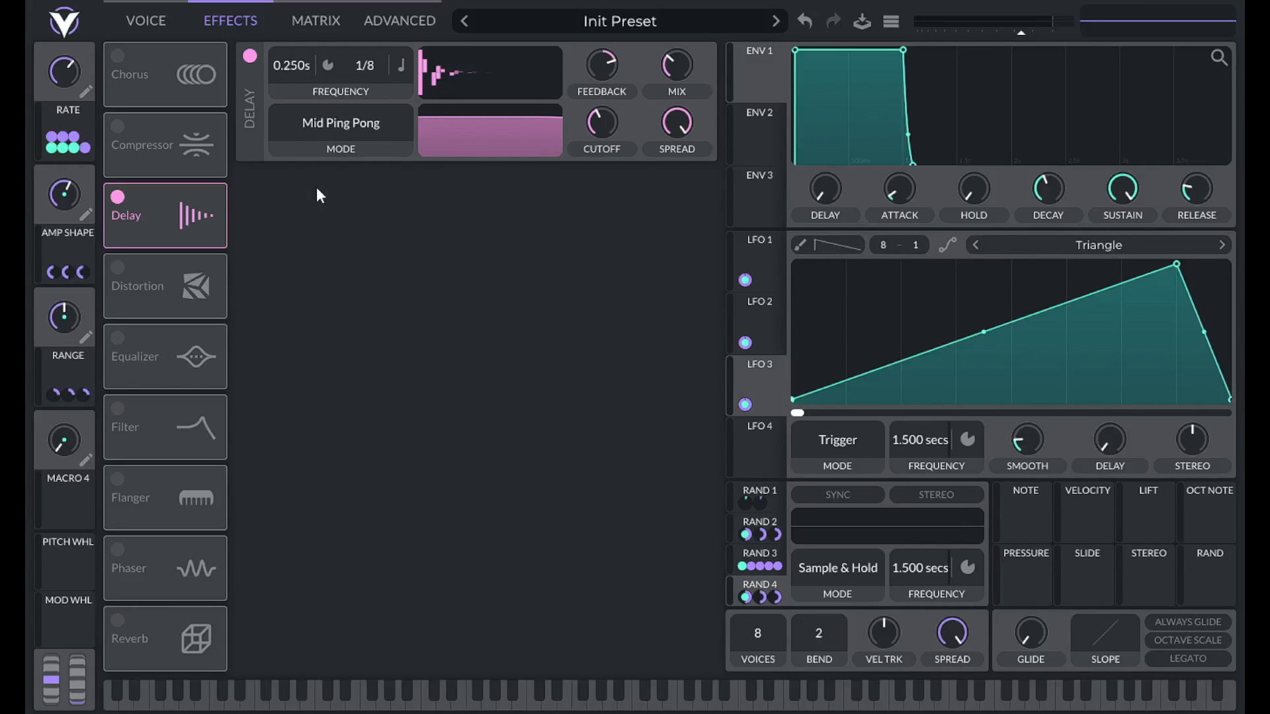
Set the delay times to 0.5 s and 0.38 s.
{"action": "right_click", "coordinate": [301, 65]}
{"action": "left_click", "coordinate": [322, 93]}
{"action": "type", "text": "0.5"}
{"action": "key", "text": "Return"}
{"action": "left_click", "coordinate": [403, 65]}
{"action": "left_click", "coordinate": [403, 94]}
{"action": "right_click", "coordinate": [382, 65]}
{"action": "left_click", "coordinate": [407, 90]}
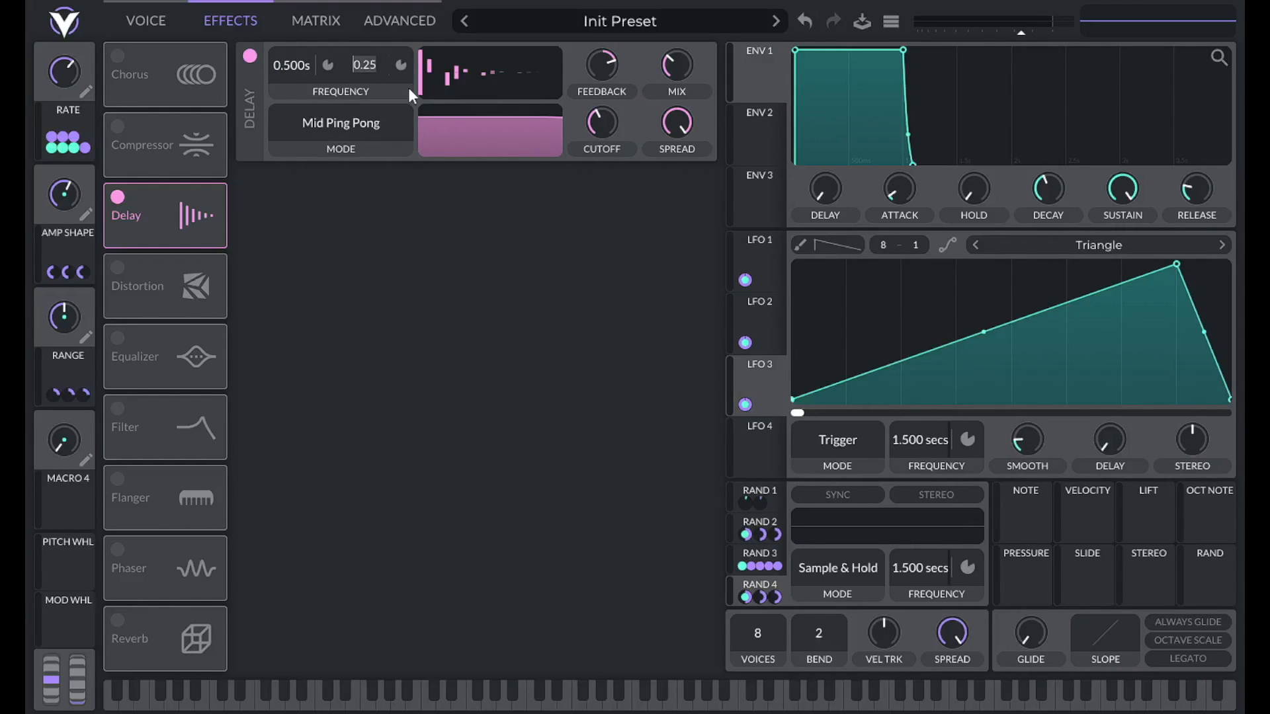
{"action": "type", "text": "0.38"}
{"action": "key", "text": "Return"}
Set the delay mix to 50 and raise the master volume slightly.
{"action": "right_click", "coordinate": [671, 68]}
{"action": "left_click", "coordinate": [681, 95]}
{"action": "type", "text": "50"}
{"action": "key", "text": "Return"}
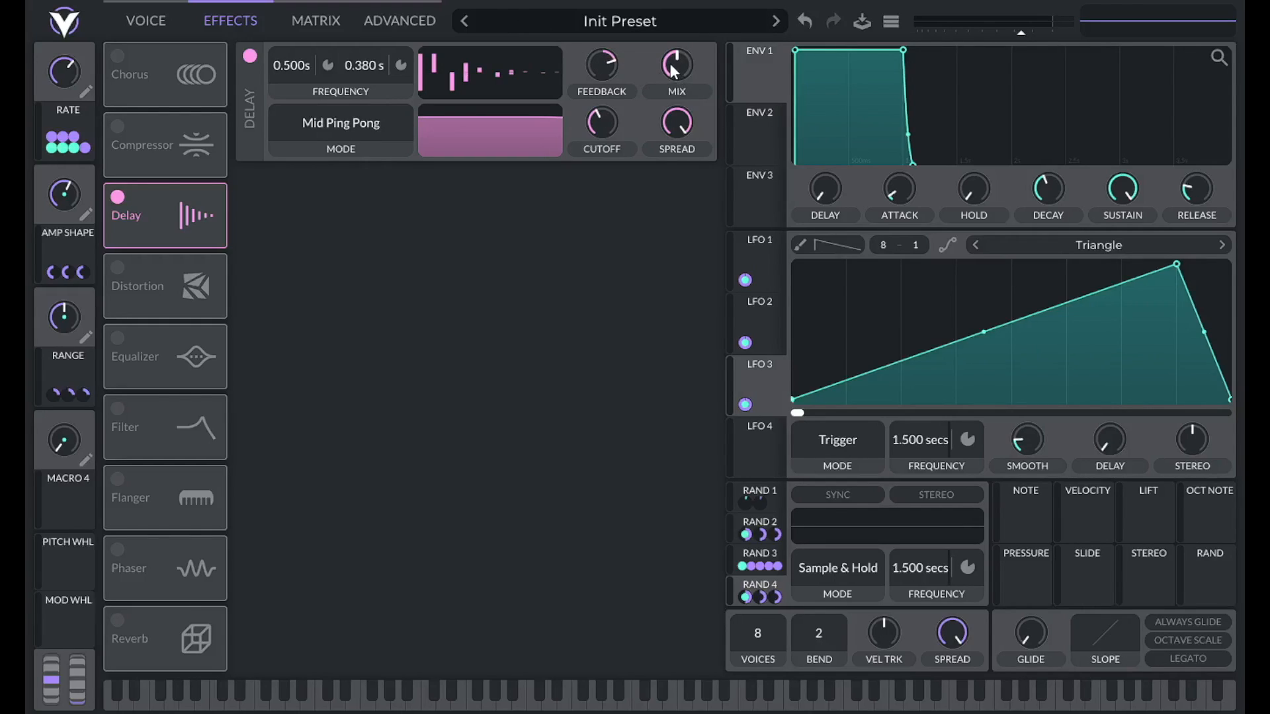
{"action": "mouse_move", "coordinate": [596, 69]}
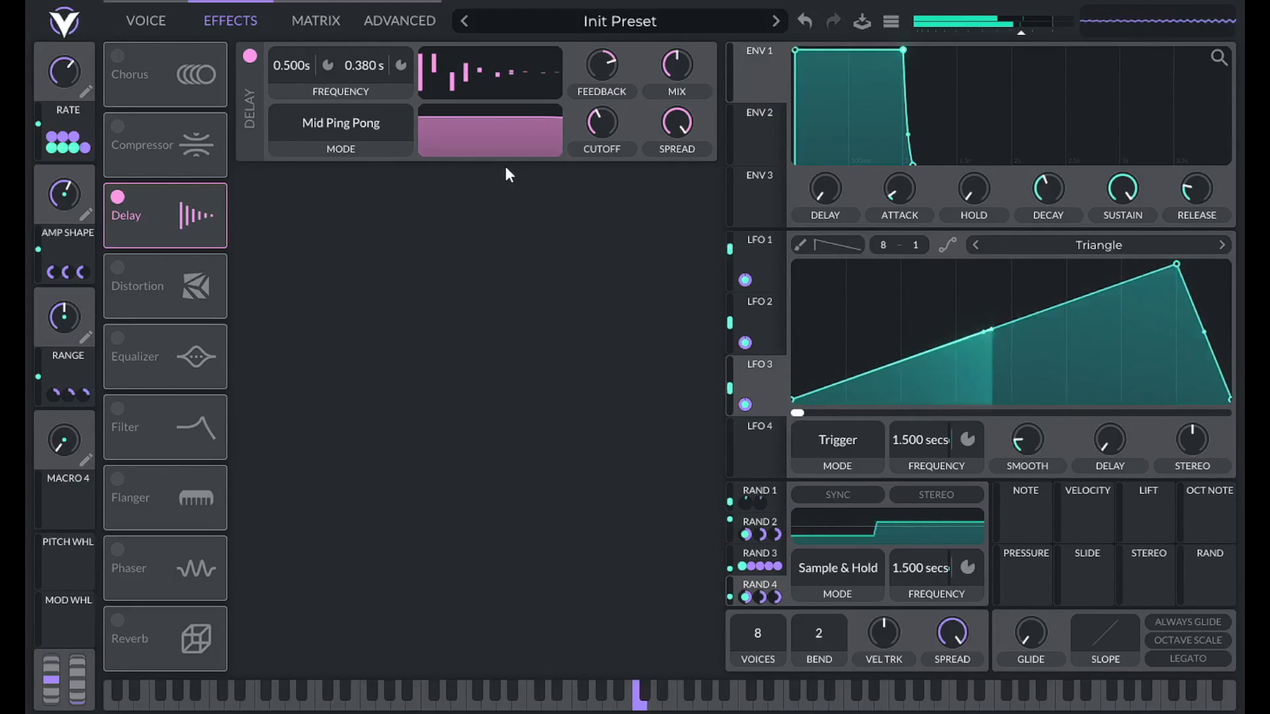
{"action": "left_click_drag", "start_coordinate": [1022, 35], "coordinate": [1036, 36]}
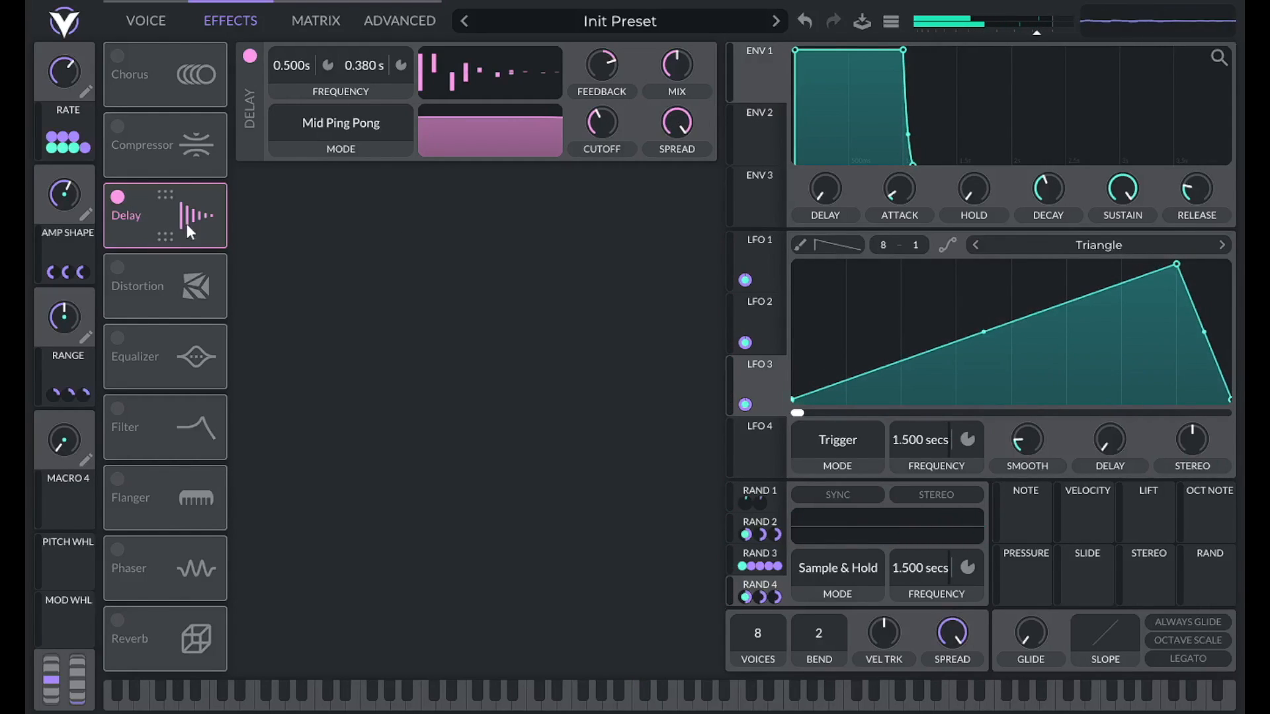
Lengthen the amp envelope attack to 0.019 s and release to 0.794 s, and enable reverb.
{"action": "left_click_drag", "start_coordinate": [899, 193], "coordinate": [897, 149]}
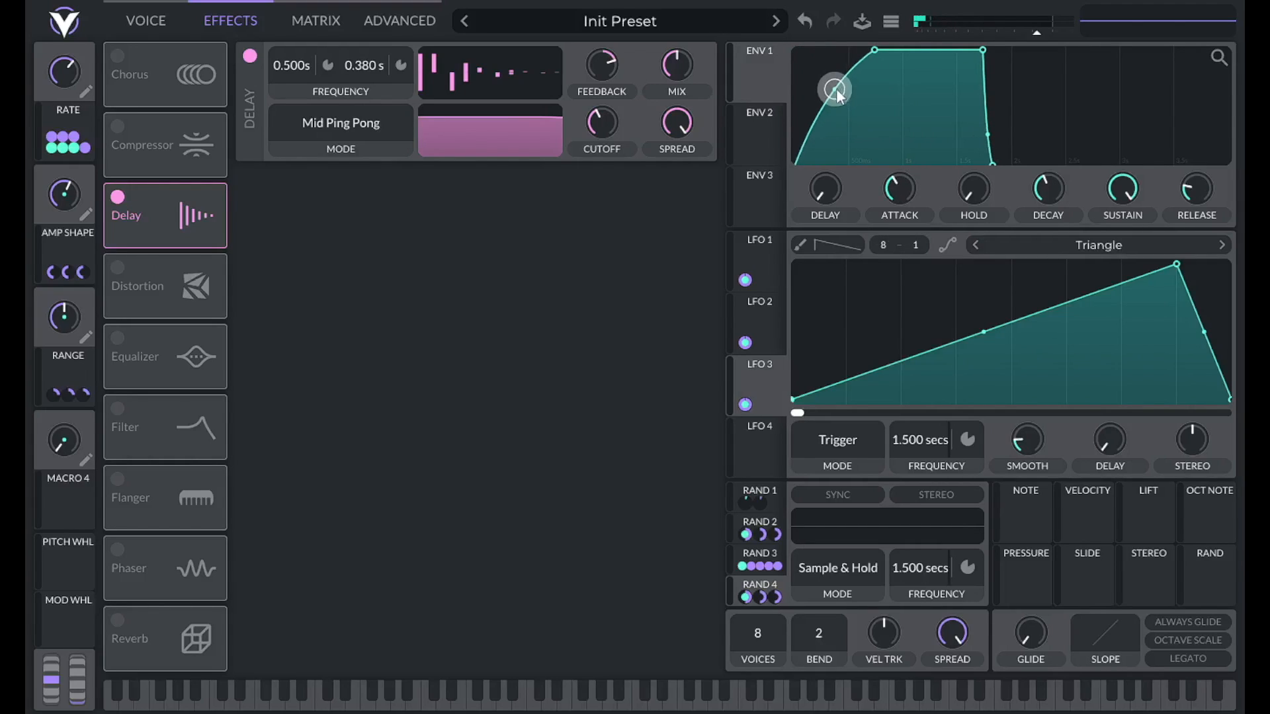
{"action": "left_click_drag", "start_coordinate": [1196, 186], "coordinate": [1194, 162]}
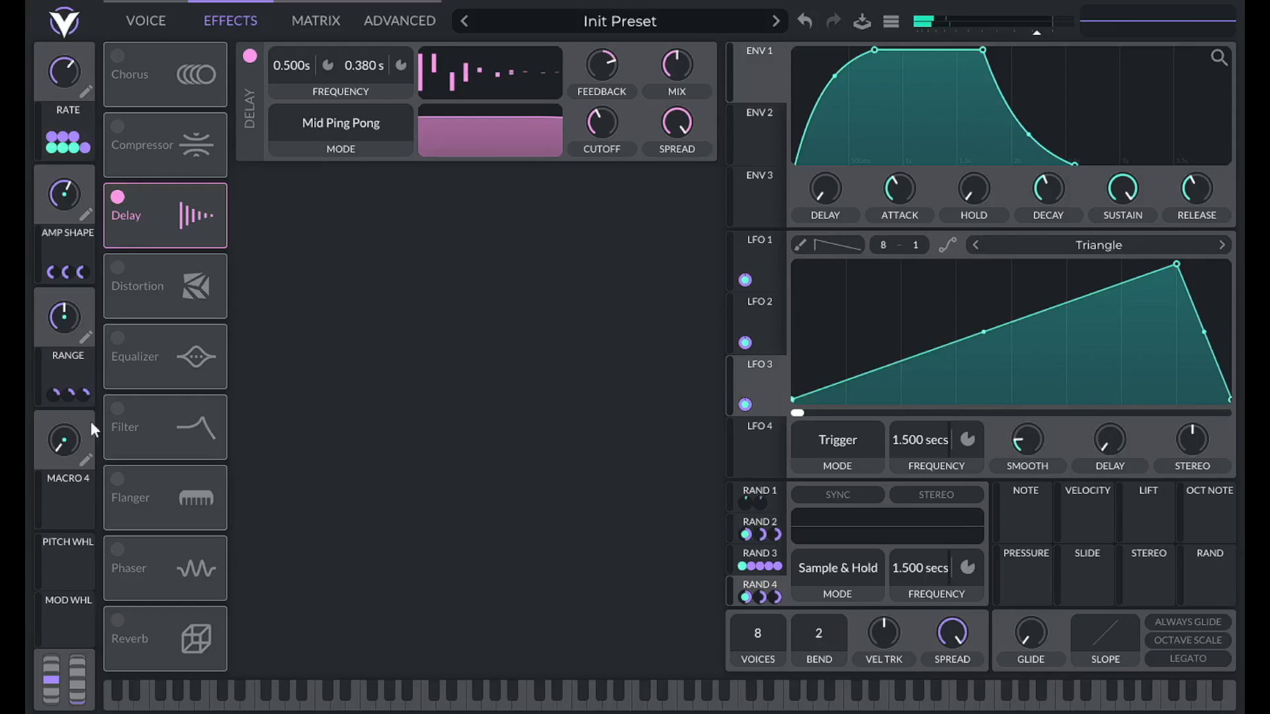
{"action": "left_click", "coordinate": [118, 621]}
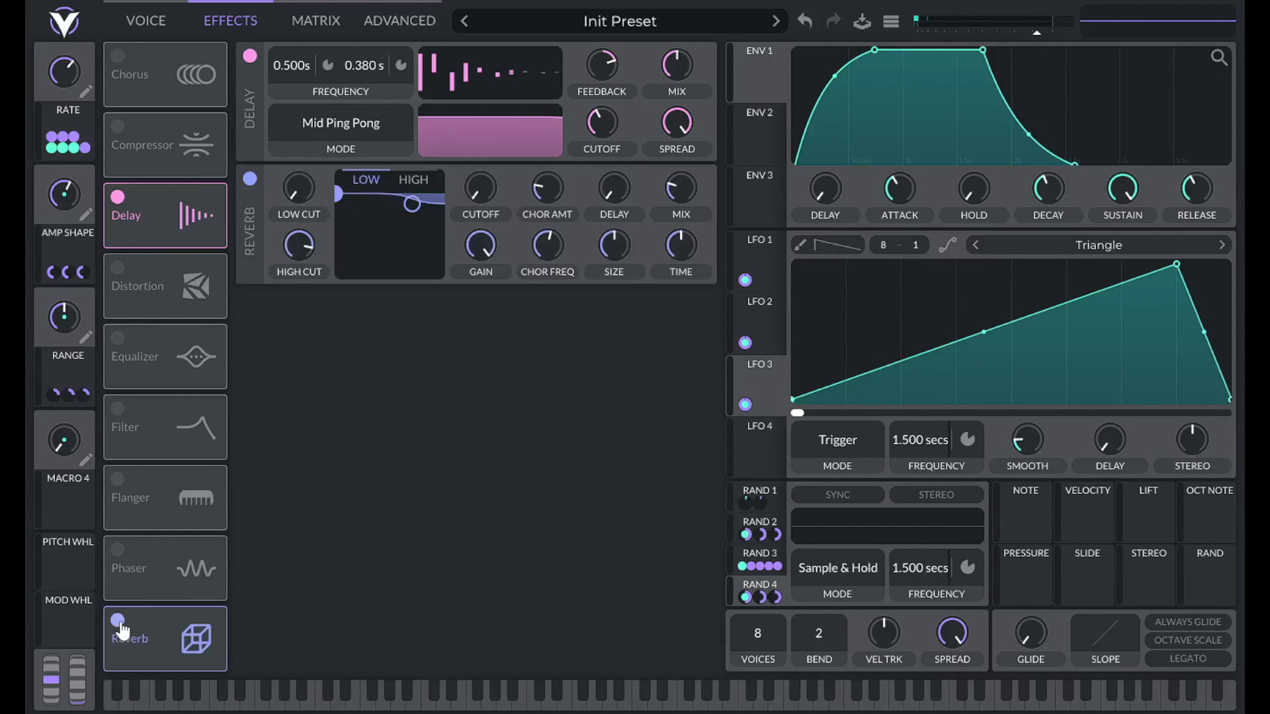
Set the reverb time to 3.
{"action": "right_click", "coordinate": [679, 250]}
{"action": "left_click", "coordinate": [695, 257]}
{"action": "right_click", "coordinate": [680, 252]}
{"action": "left_click", "coordinate": [723, 282]}
{"action": "key", "text": "Return"}
Adjust the reverb size and chorus amount, then switch on the Chorus effect.
{"action": "right_click", "coordinate": [620, 243]}
{"action": "left_click", "coordinate": [637, 268]}
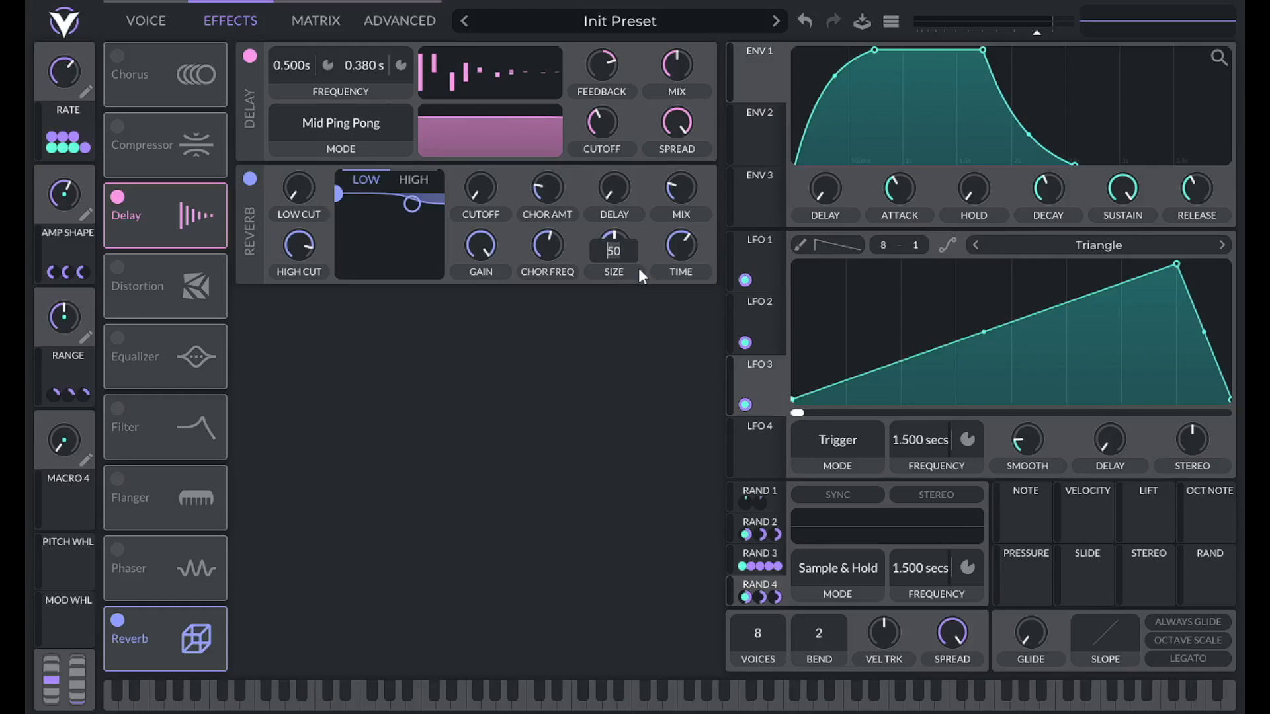
{"action": "key", "text": "Return"}
{"action": "right_click", "coordinate": [545, 203]}
{"action": "left_click", "coordinate": [567, 222]}
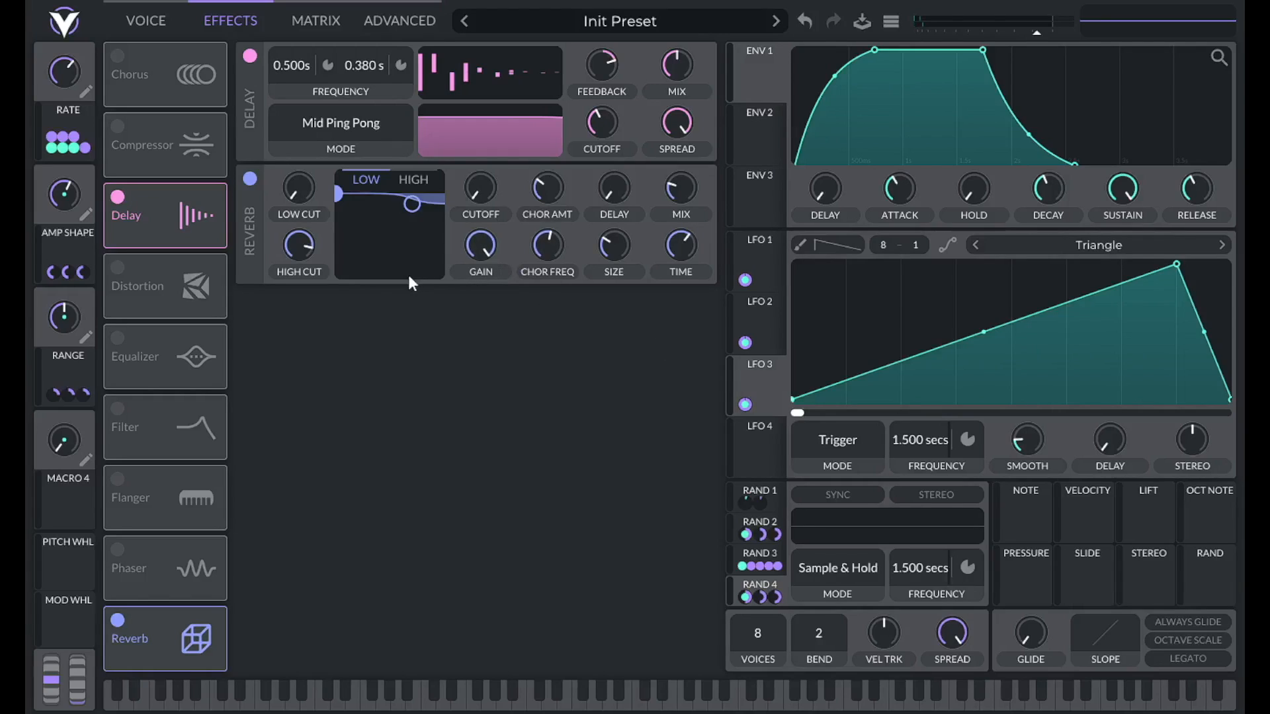
{"action": "left_click", "coordinate": [119, 72]}
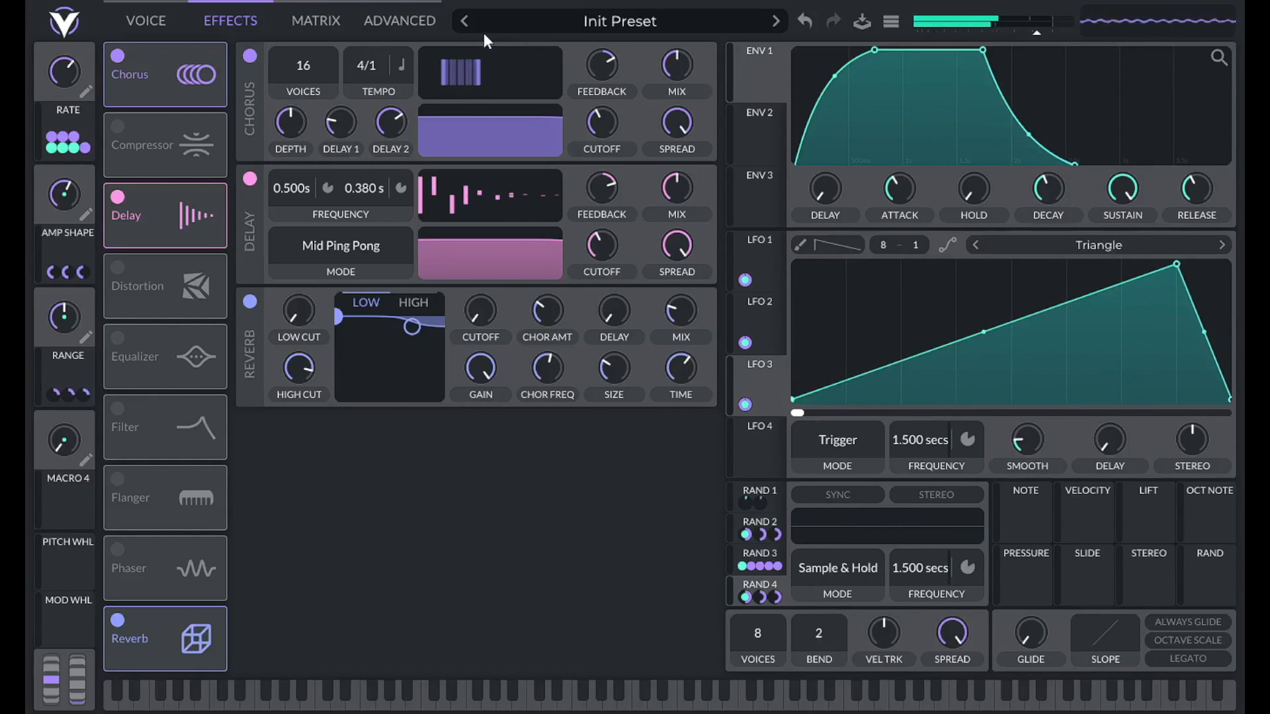
Turn the Chorus effect off and return to the VOICE page.
{"action": "left_click", "coordinate": [250, 57]}
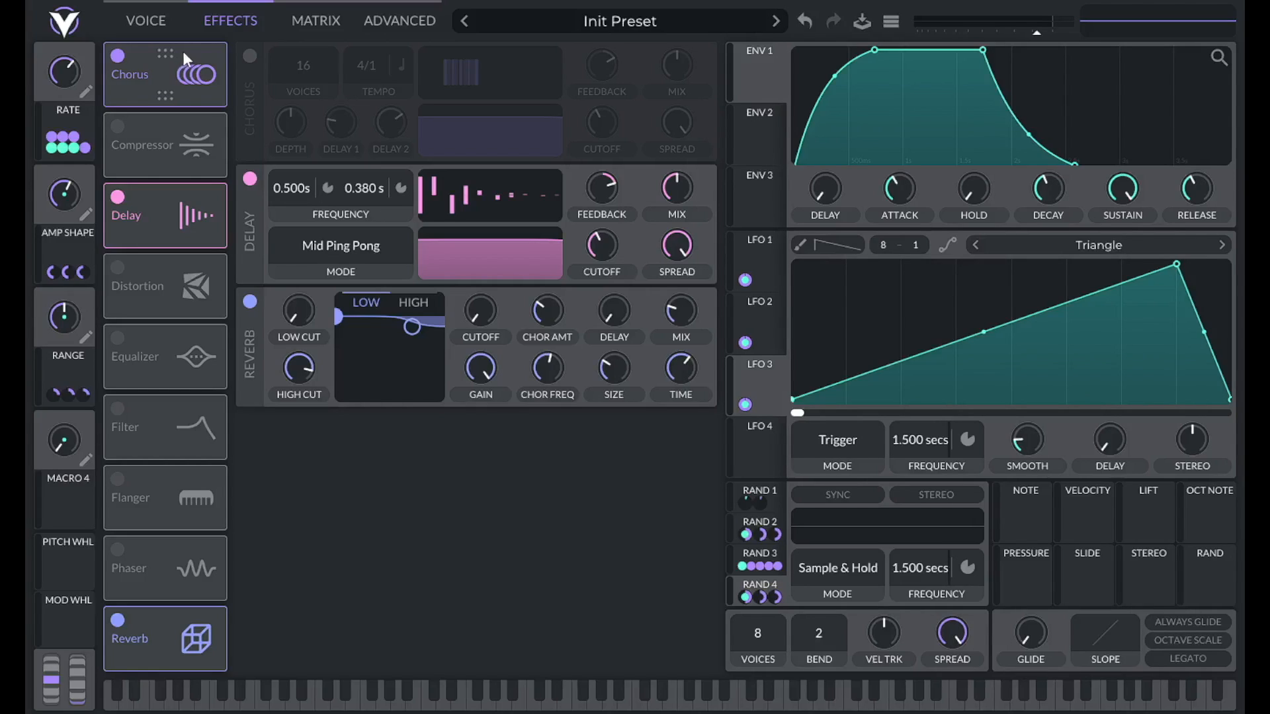
{"action": "left_click", "coordinate": [162, 30]}
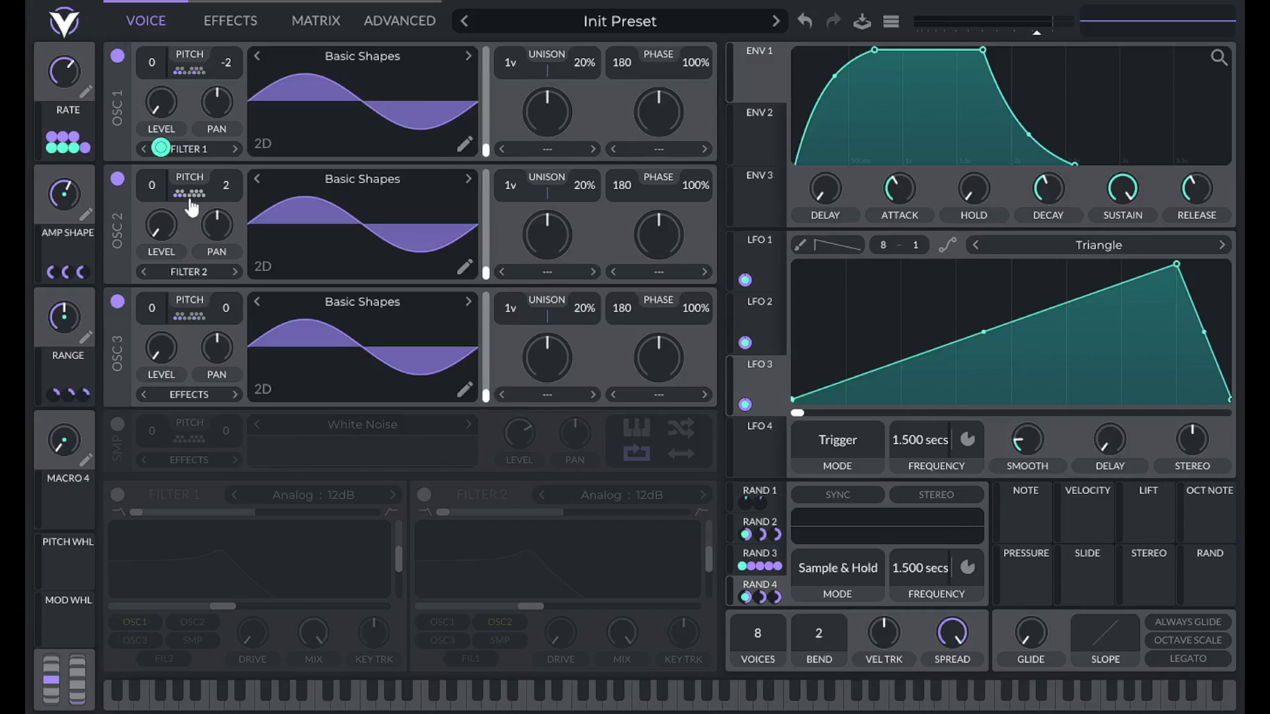
Drag the triangle peaks of LFO 2 and LFO 1 far left for a fast rise and slow fall.
{"action": "left_click", "coordinate": [189, 71]}
{"action": "left_click", "coordinate": [188, 78]}
{"action": "left_click_drag", "start_coordinate": [1177, 267], "coordinate": [848, 205]}
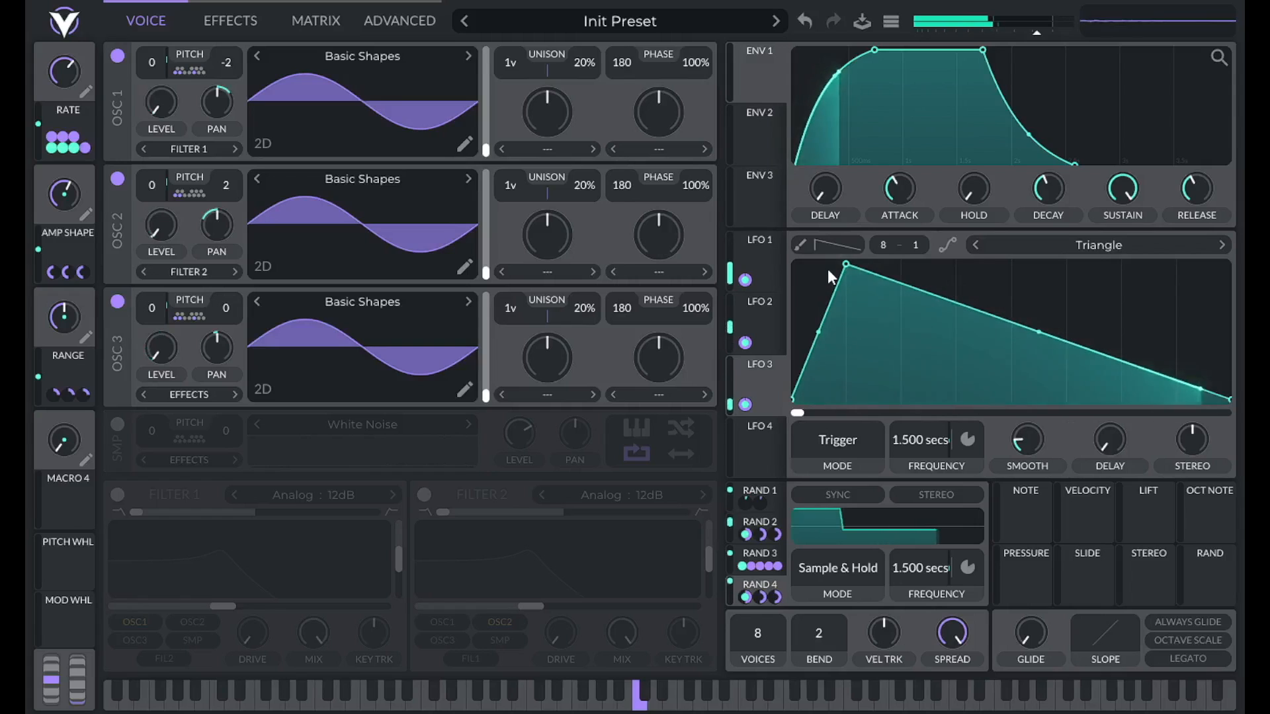
{"action": "left_click", "coordinate": [232, 20]}
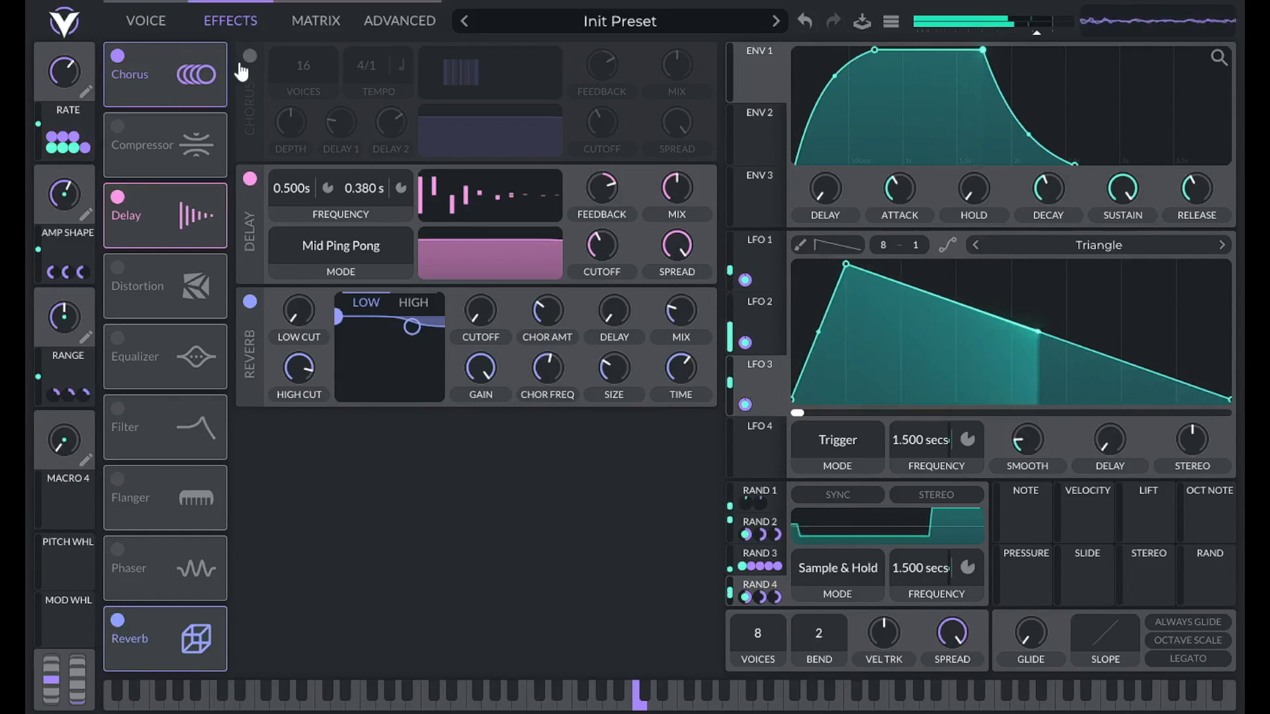
{"action": "left_click", "coordinate": [149, 20]}
{"action": "left_click", "coordinate": [761, 303]}
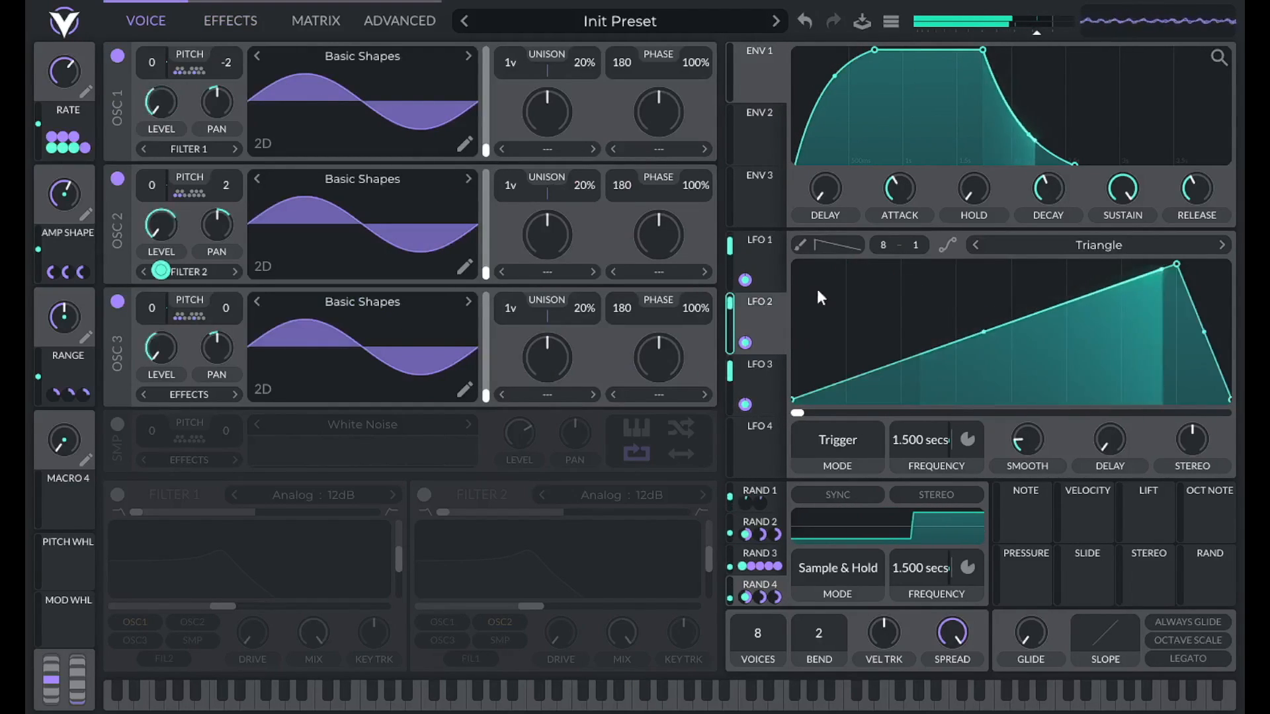
{"action": "left_click_drag", "start_coordinate": [1172, 262], "coordinate": [804, 258]}
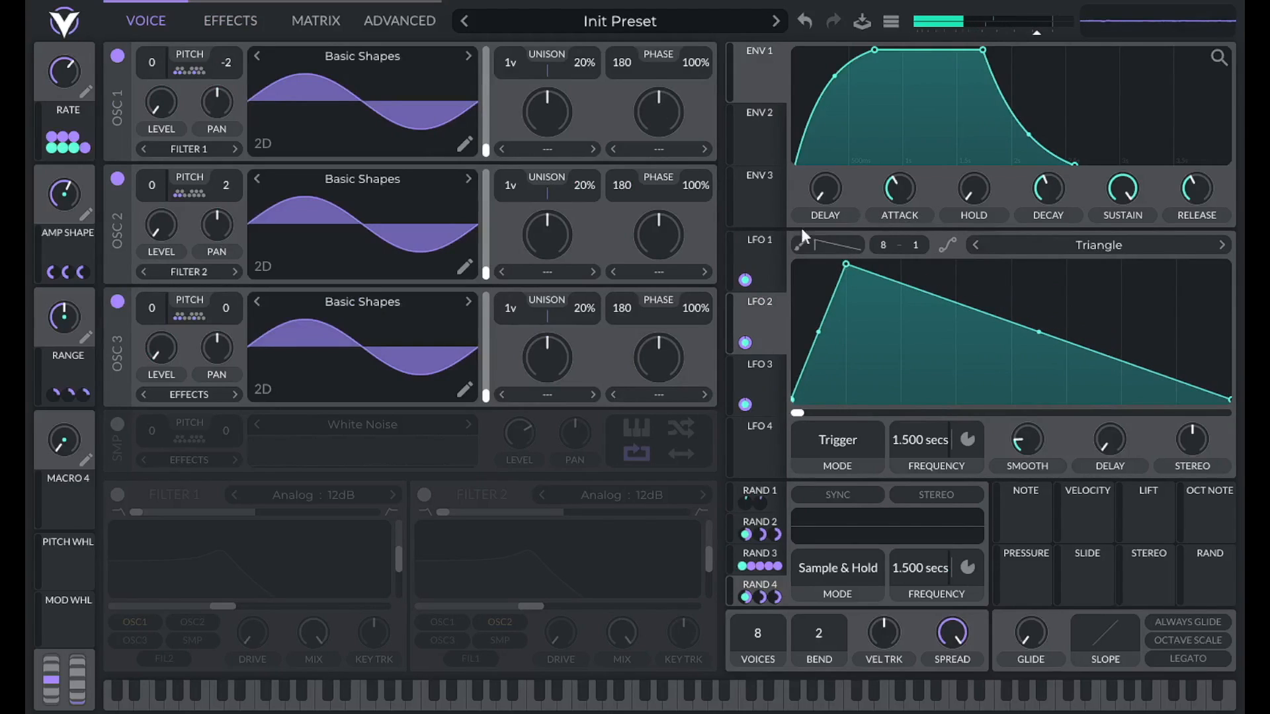
{"action": "left_click", "coordinate": [759, 240]}
{"action": "left_click_drag", "start_coordinate": [1175, 264], "coordinate": [838, 235]}
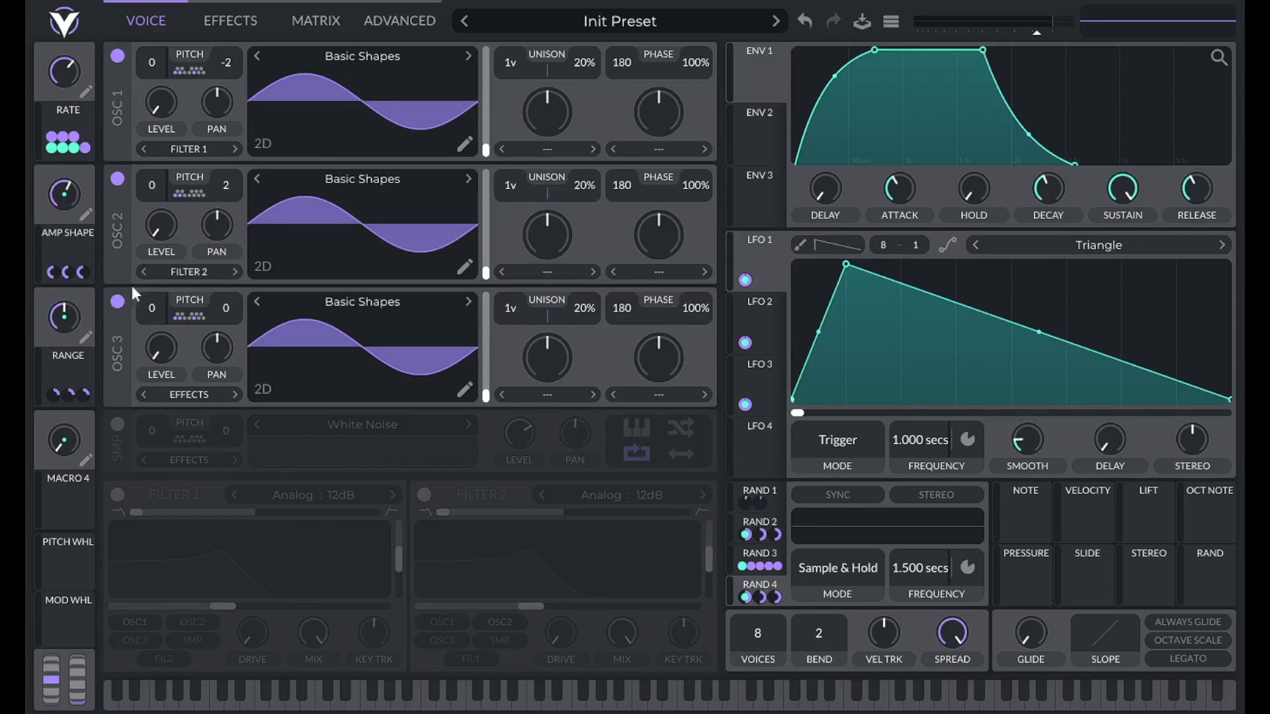
Set RAND 2's frequency to 1.000 secs and switch to the effects page.
{"action": "left_click", "coordinate": [761, 524]}
{"action": "mouse_move", "coordinate": [486, 272]}
{"action": "left_mouse_down"}
{"action": "mouse_move", "coordinate": [486, 162]}
{"action": "mouse_move", "coordinate": [496, 281]}
{"action": "left_mouse_up"}
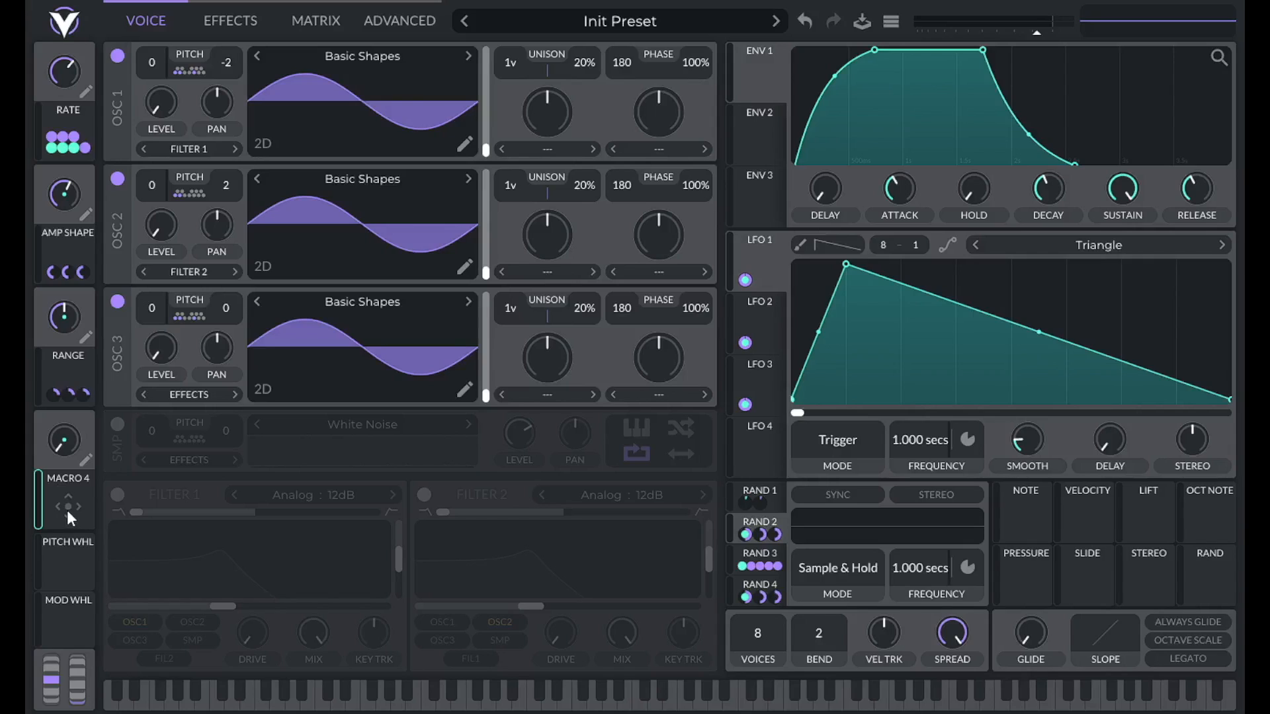
{"action": "left_click_drag", "start_coordinate": [61, 507], "coordinate": [160, 147]}
{"action": "left_click", "coordinate": [214, 18]}
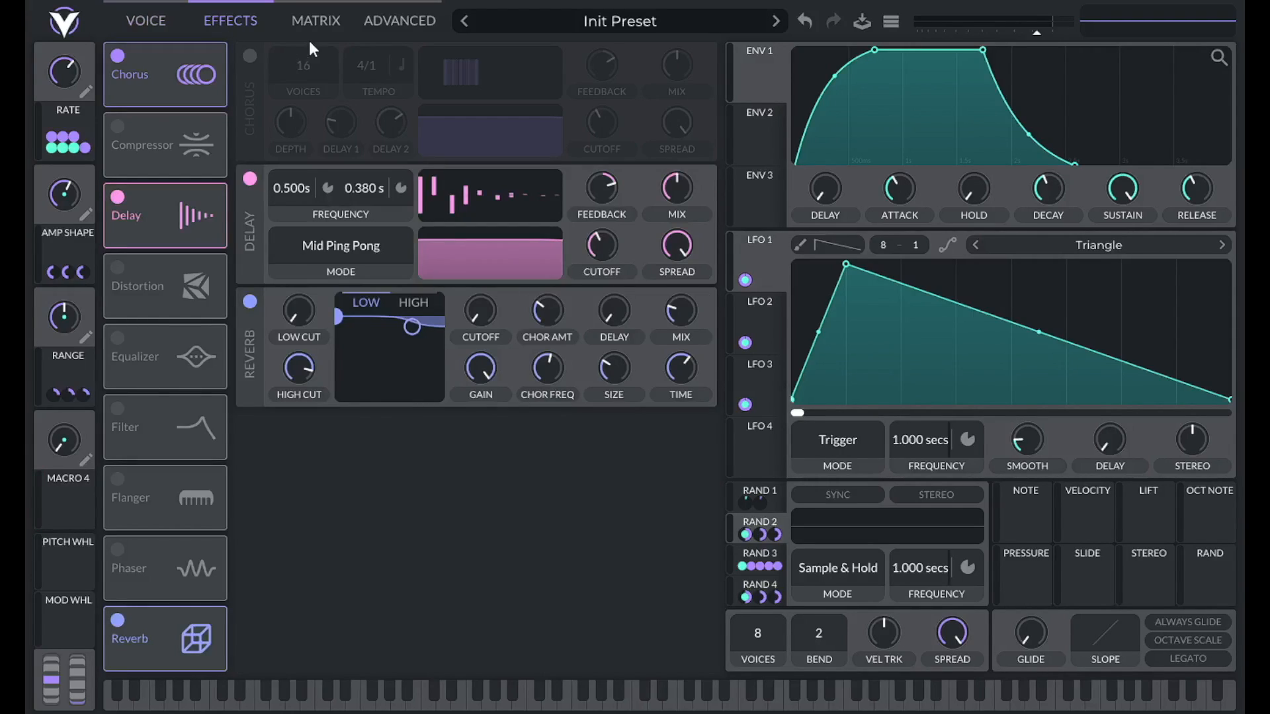
Re-enable Chorus, assign Macro 4 to its SPREAD knob, and return to the VOICE page.
{"action": "left_click", "coordinate": [251, 57]}
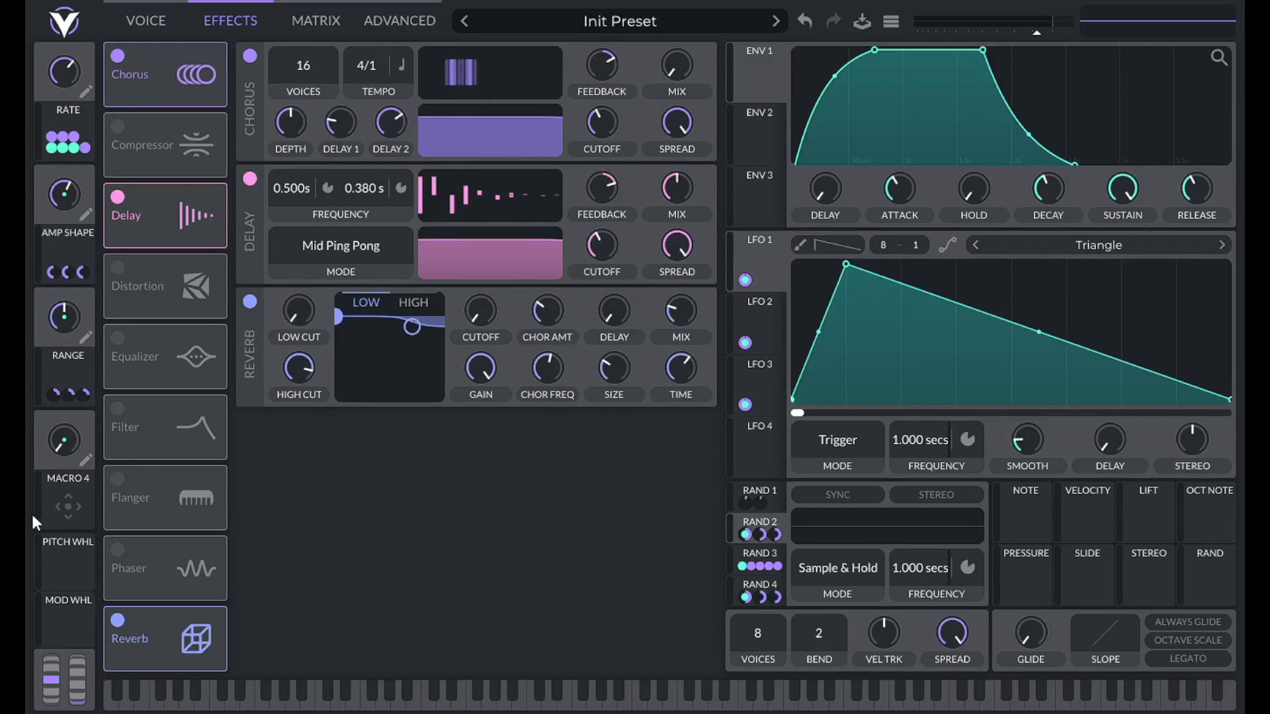
{"action": "left_click_drag", "start_coordinate": [66, 507], "coordinate": [676, 119]}
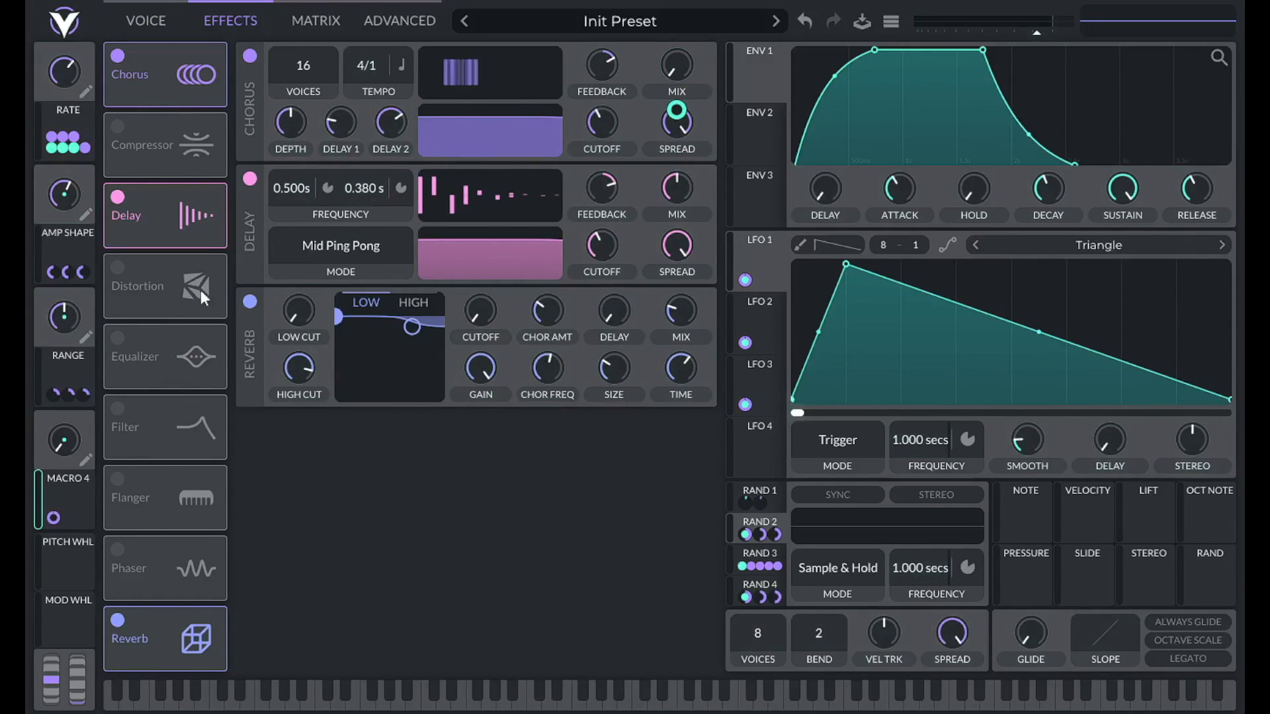
{"action": "left_click", "coordinate": [147, 23]}
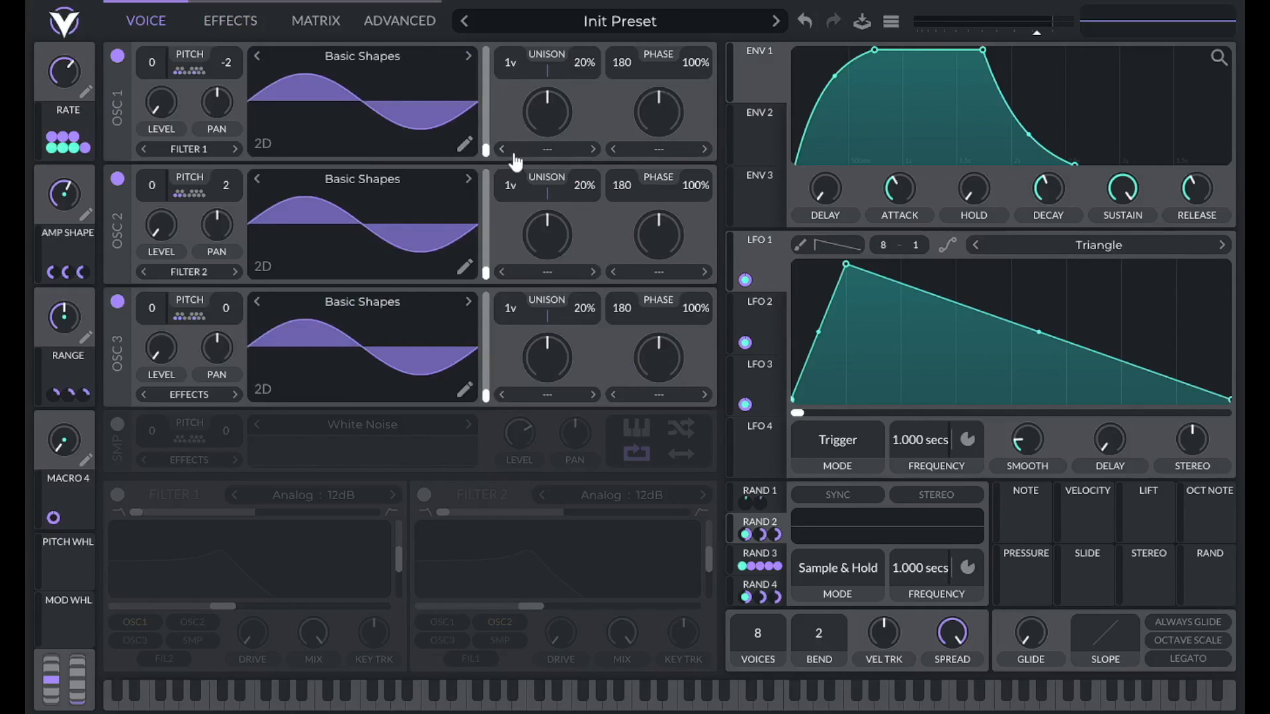
Raise the frame sliders of oscillators 1, 2 and 3 toward the saw shape.
{"action": "left_click_drag", "start_coordinate": [483, 152], "coordinate": [485, 102]}
{"action": "left_click_drag", "start_coordinate": [486, 271], "coordinate": [487, 235]}
{"action": "left_click_drag", "start_coordinate": [486, 396], "coordinate": [486, 356]}
Set the spectral morph to Low Pass on all three oscillators.
{"action": "left_click", "coordinate": [547, 148]}
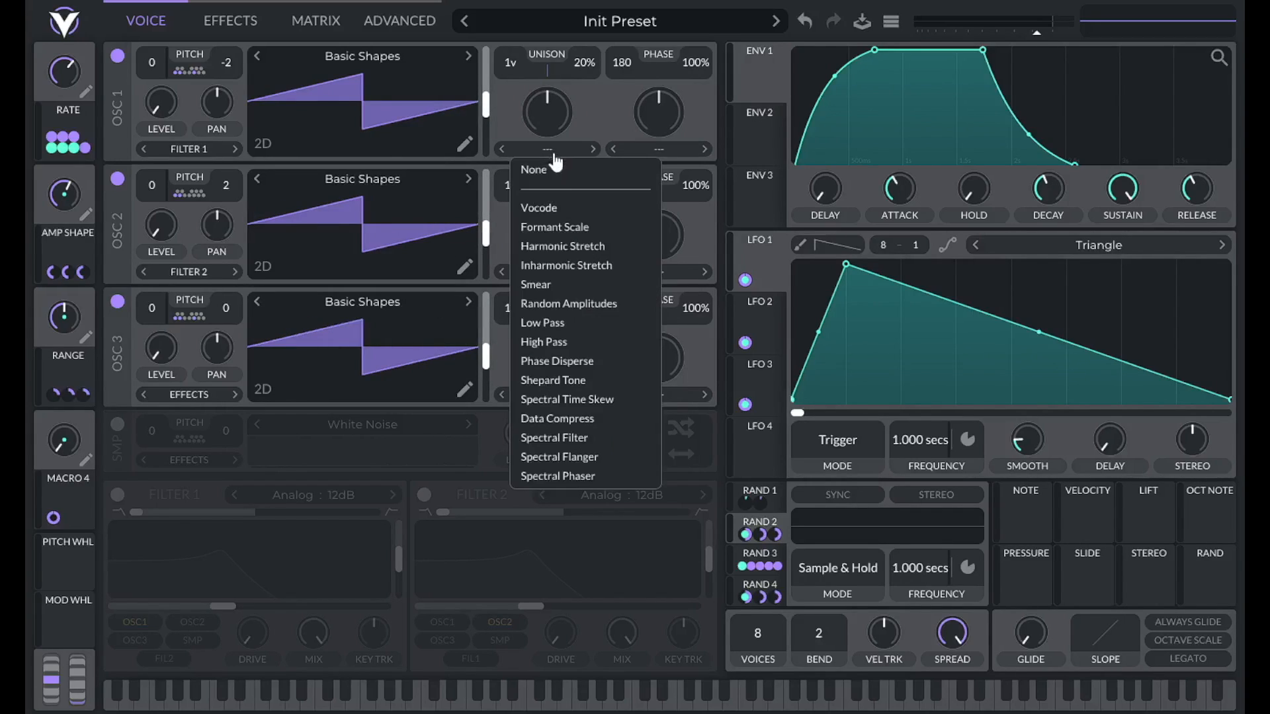
{"action": "left_click", "coordinate": [577, 324]}
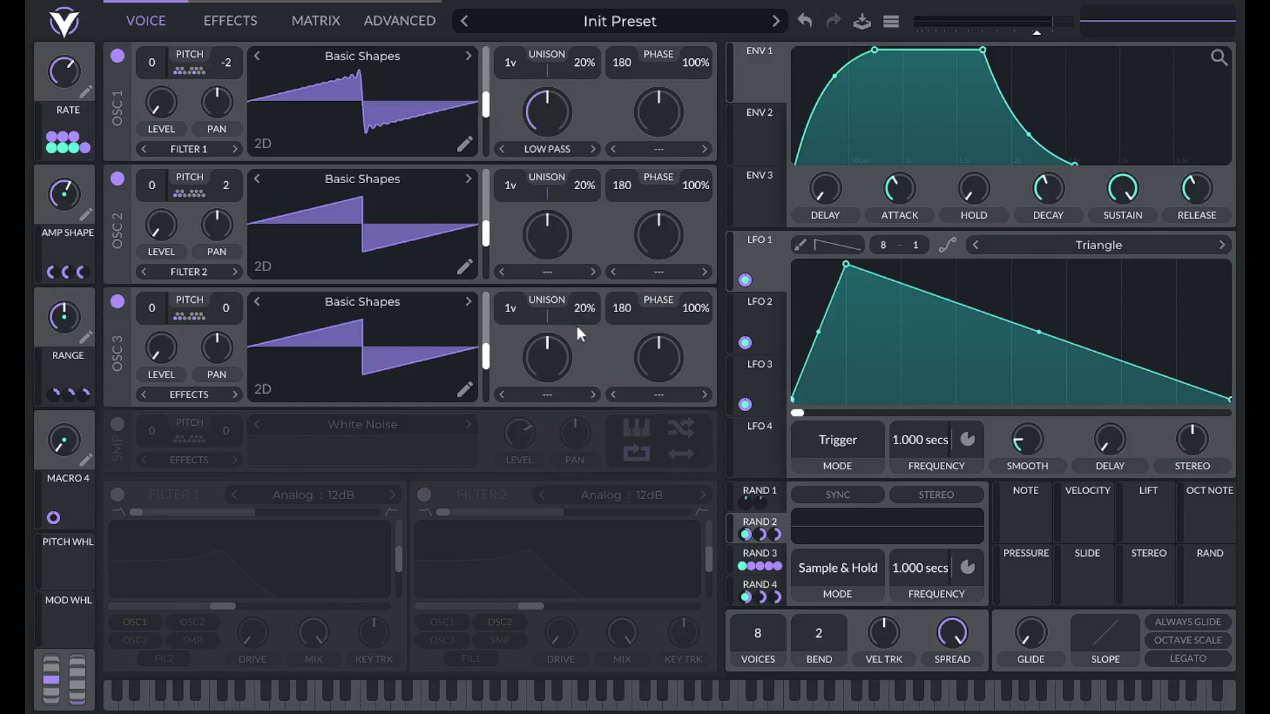
{"action": "left_click", "coordinate": [541, 272]}
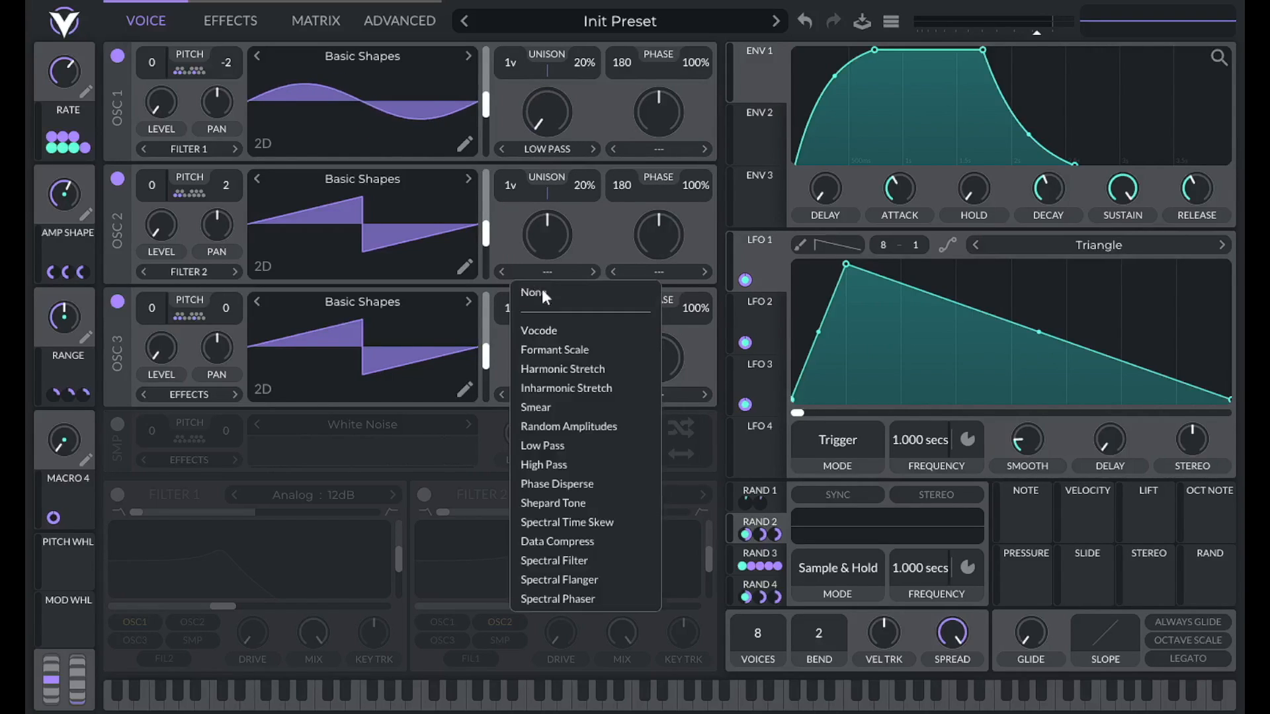
{"action": "left_click", "coordinate": [561, 445]}
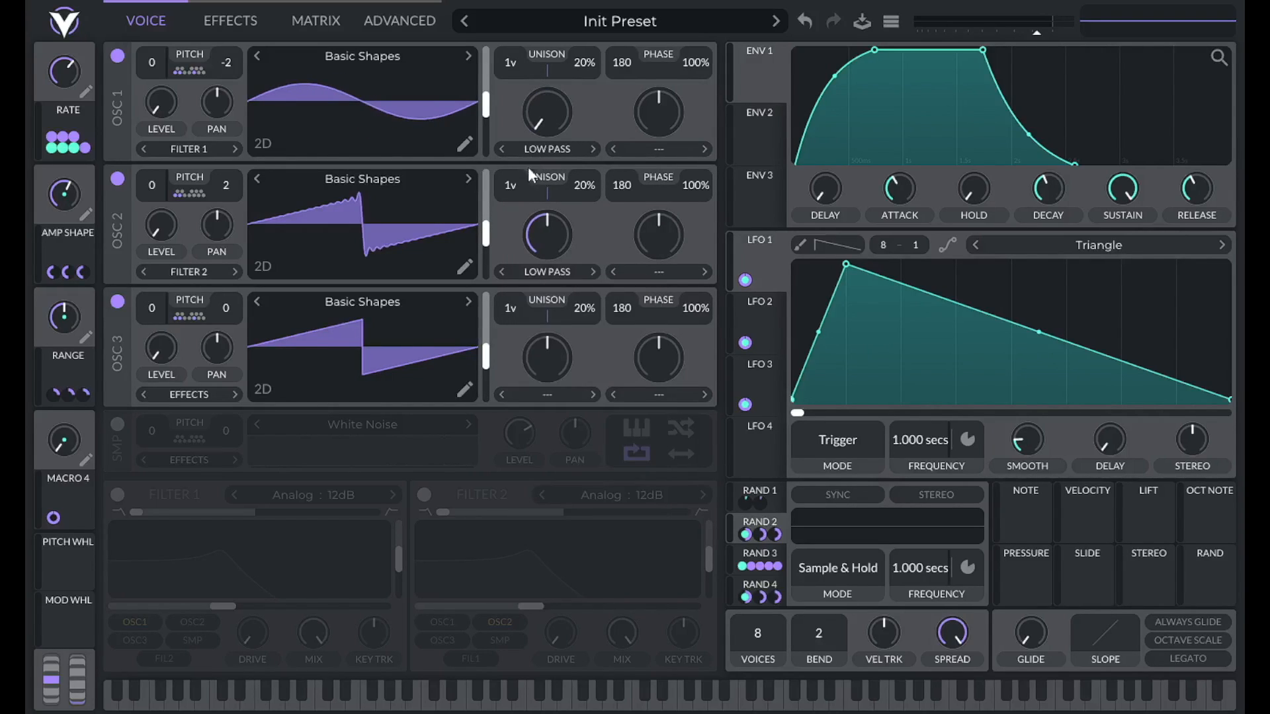
{"action": "left_click", "coordinate": [529, 395]}
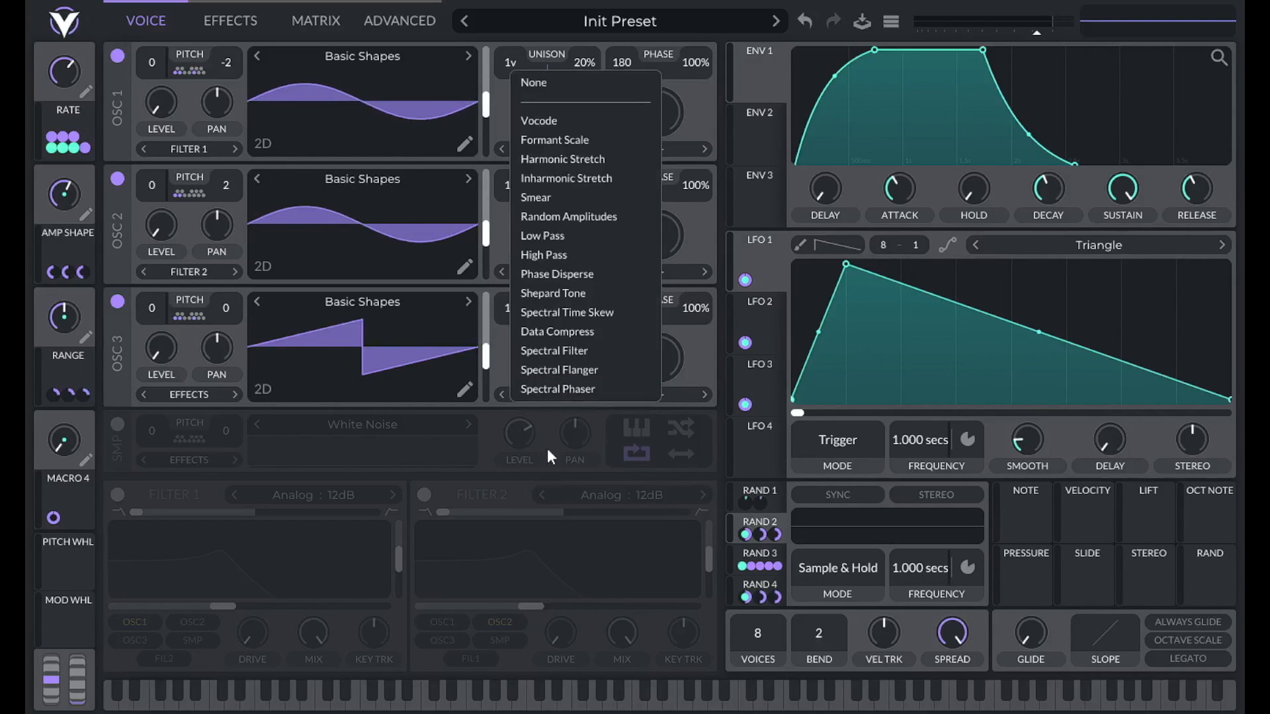
{"action": "left_click", "coordinate": [553, 238]}
Remove Macro 4's existing modulation.
{"action": "right_click", "coordinate": [54, 518]}
{"action": "left_click", "coordinate": [106, 533]}
{"action": "left_click", "coordinate": [202, 19]}
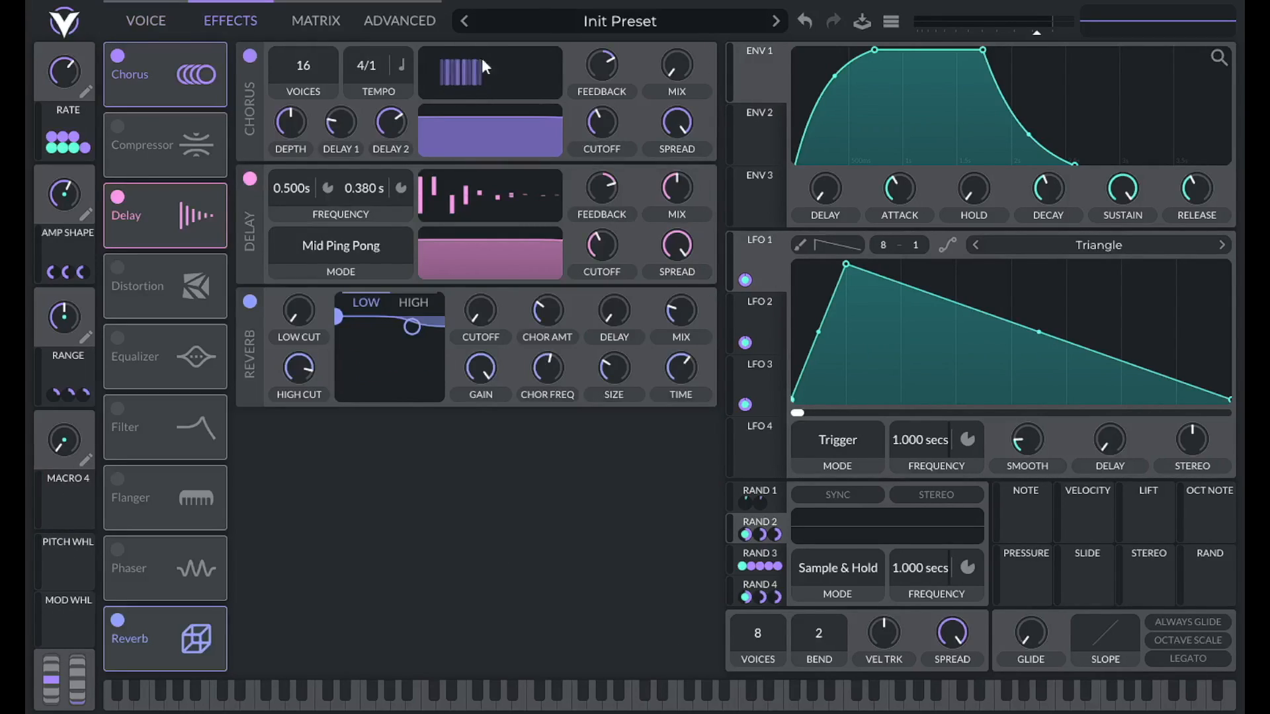
Link Macro 4 to the Low Pass morph amount on oscillators 1, 2 and 3, then test it.
{"action": "left_click", "coordinate": [159, 22]}
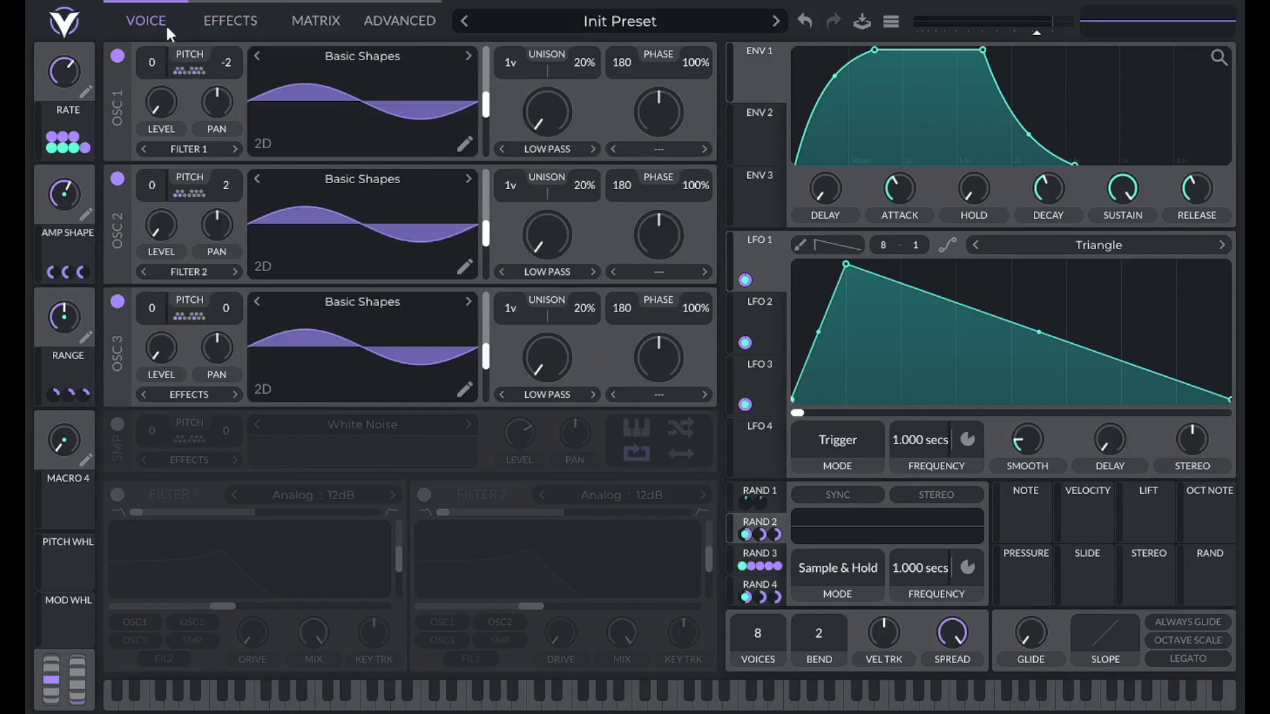
{"action": "left_click_drag", "start_coordinate": [62, 503], "coordinate": [562, 235]}
{"action": "left_click_drag", "start_coordinate": [90, 481], "coordinate": [368, 352]}
{"action": "left_click_drag", "start_coordinate": [535, 360], "coordinate": [535, 360]}
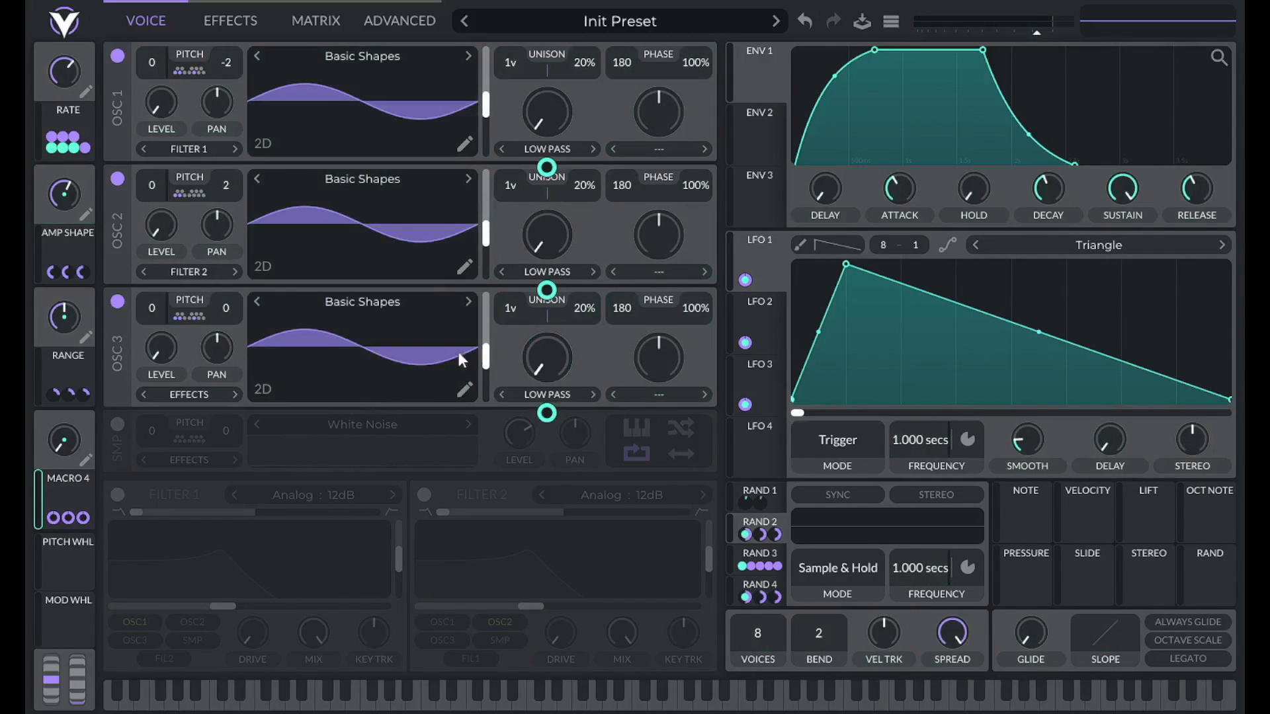
{"action": "left_click_drag", "start_coordinate": [70, 442], "coordinate": [74, 493]}
{"action": "mouse_move", "coordinate": [61, 395]}
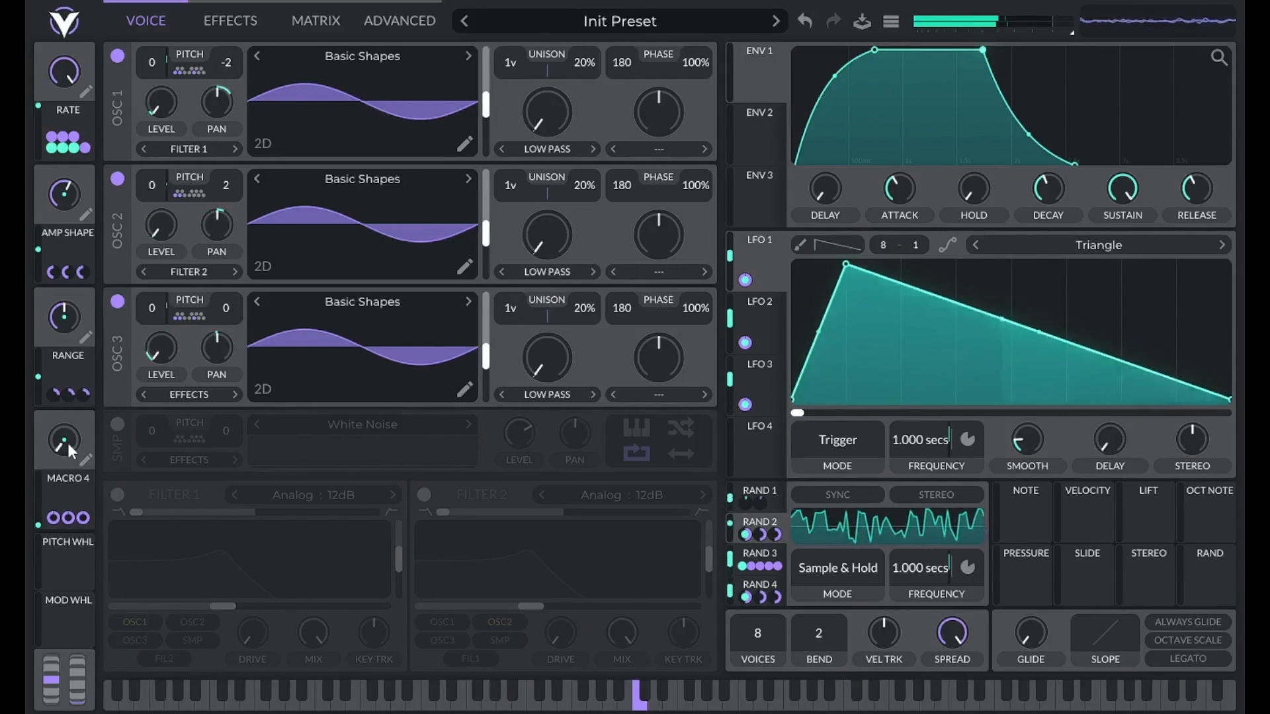
Sweep Macro 4 to 0.173 and back to 0, set Range near 0.086 and Amp Shape to 0.720.
{"action": "mouse_move", "coordinate": [68, 442]}
{"action": "left_mouse_down"}
{"action": "mouse_move", "coordinate": [74, 415]}
{"action": "mouse_move", "coordinate": [70, 465]}
{"action": "left_mouse_up"}
{"action": "left_click_drag", "start_coordinate": [54, 324], "coordinate": [64, 371]}
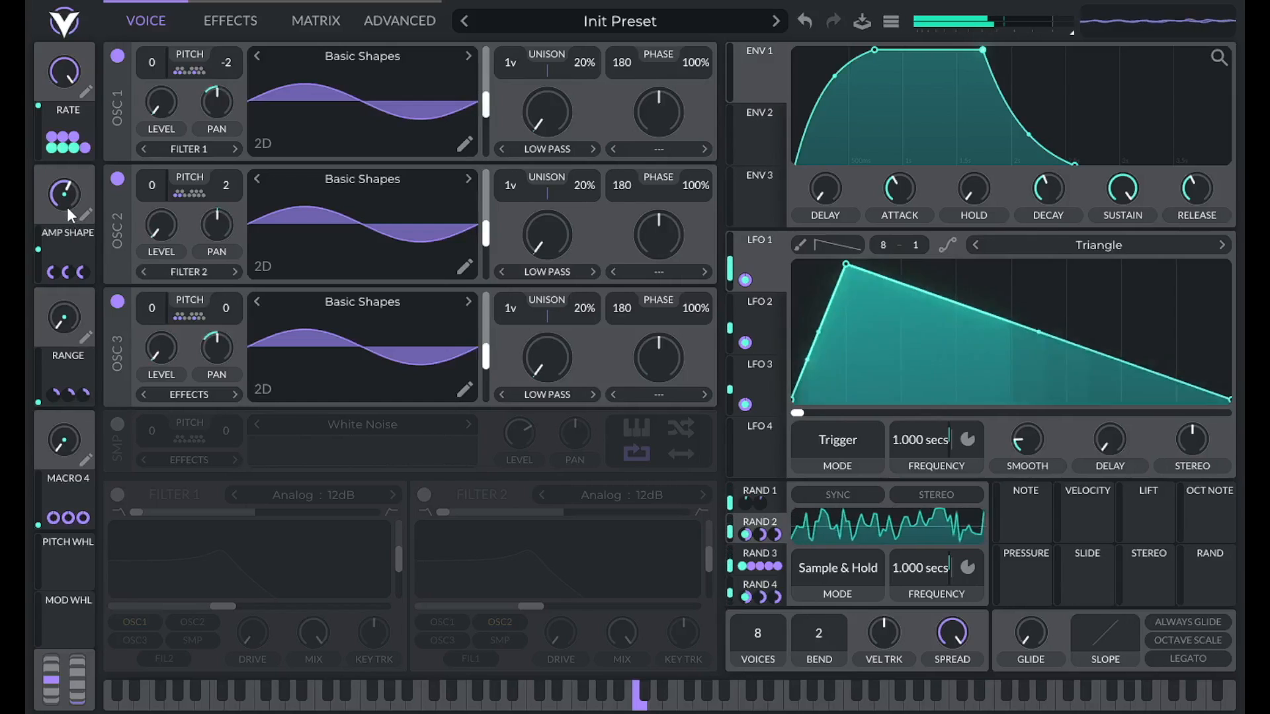
{"action": "mouse_move", "coordinate": [66, 198]}
{"action": "mouse_move", "coordinate": [67, 201]}
{"action": "left_mouse_down"}
{"action": "mouse_move", "coordinate": [67, 157]}
{"action": "mouse_move", "coordinate": [71, 271]}
{"action": "mouse_move", "coordinate": [77, 185]}
{"action": "left_mouse_up"}
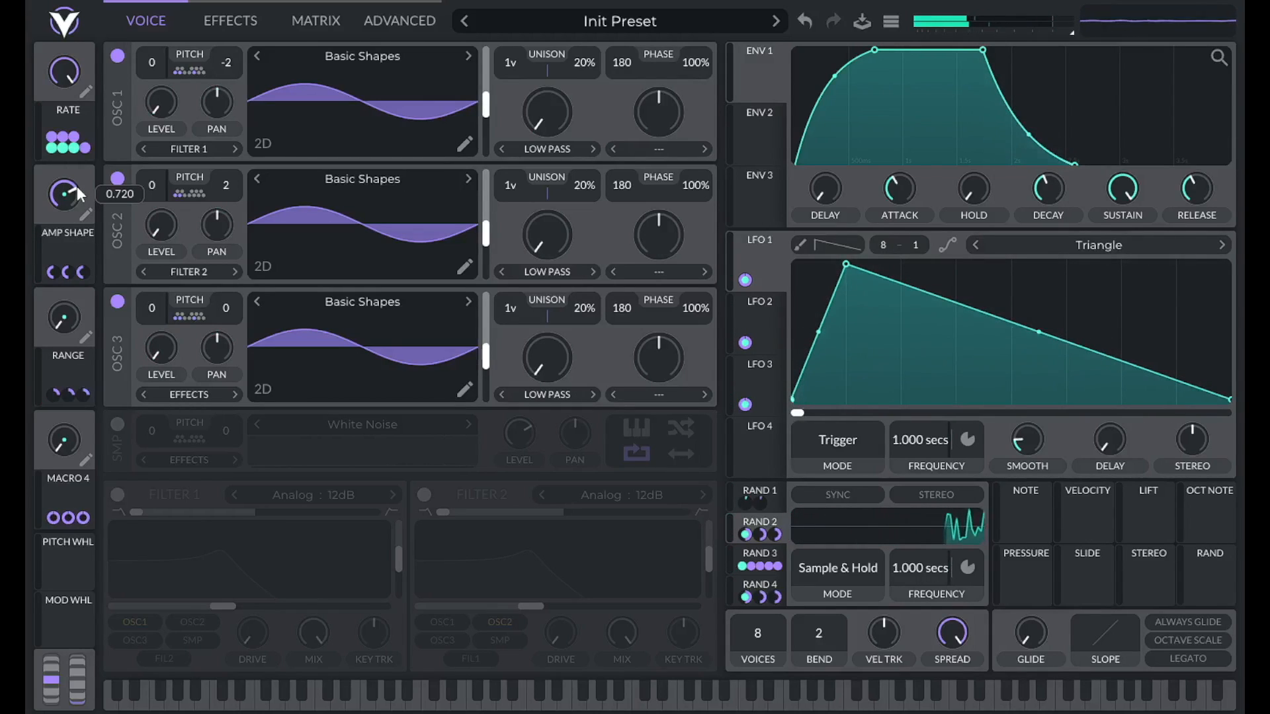